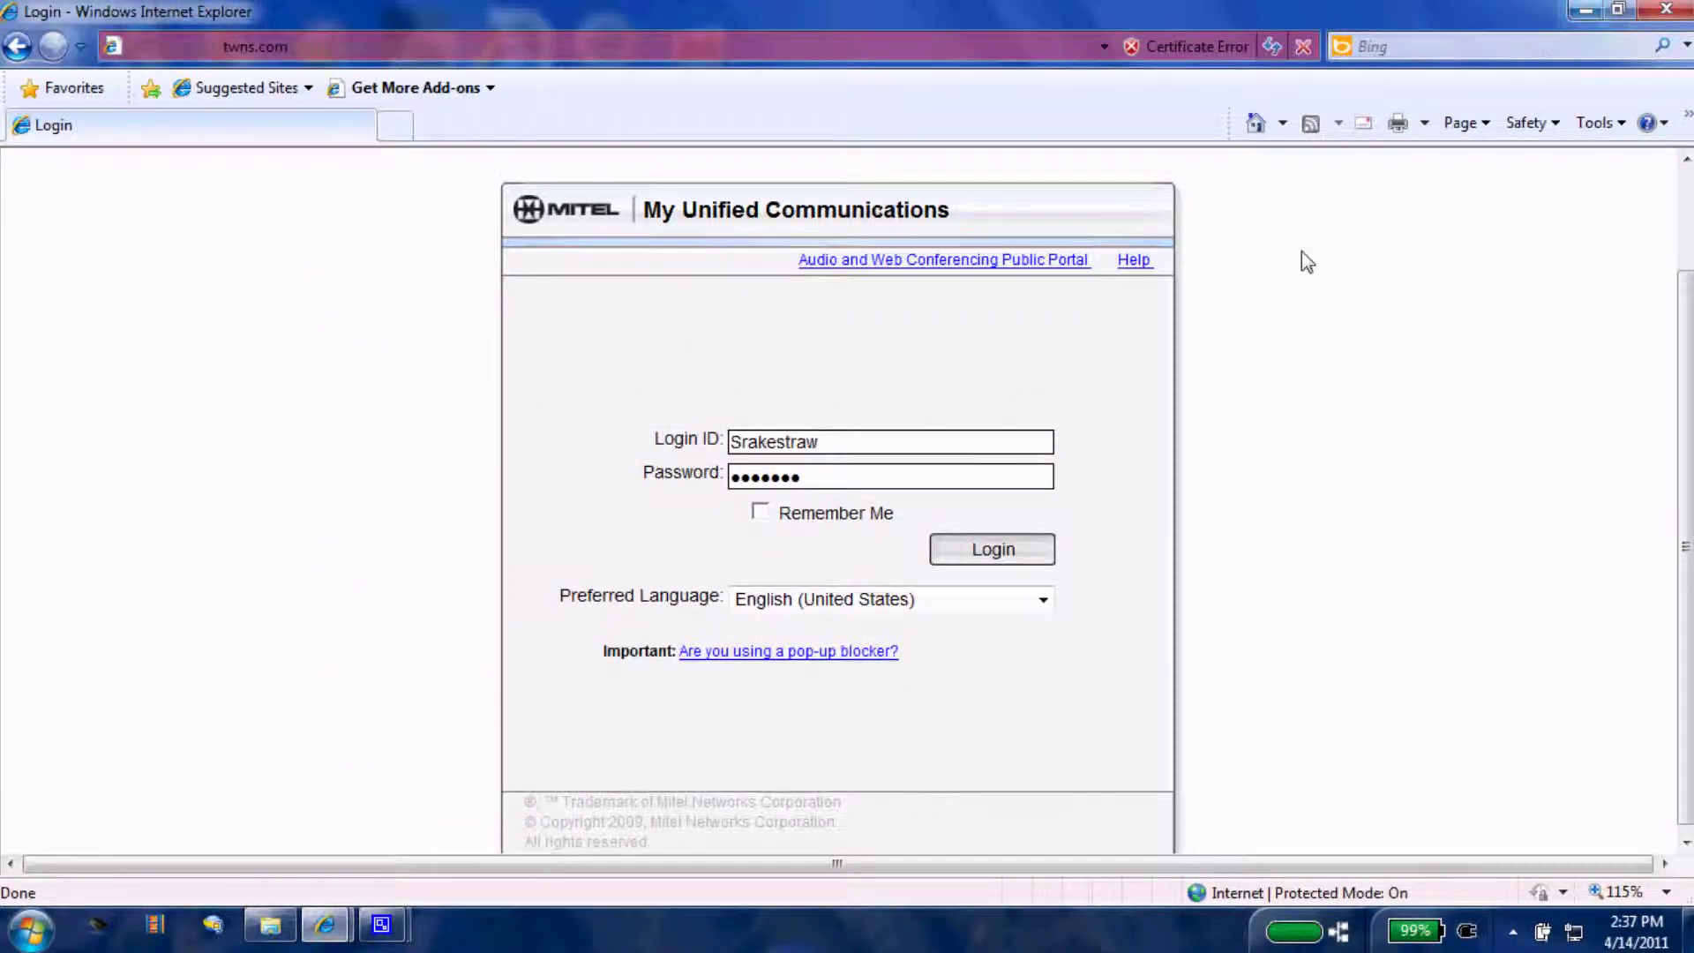
- Log in to the portal with the filled-in credentials and open the Audio and Web Conferencing section
left_click(1013, 552)
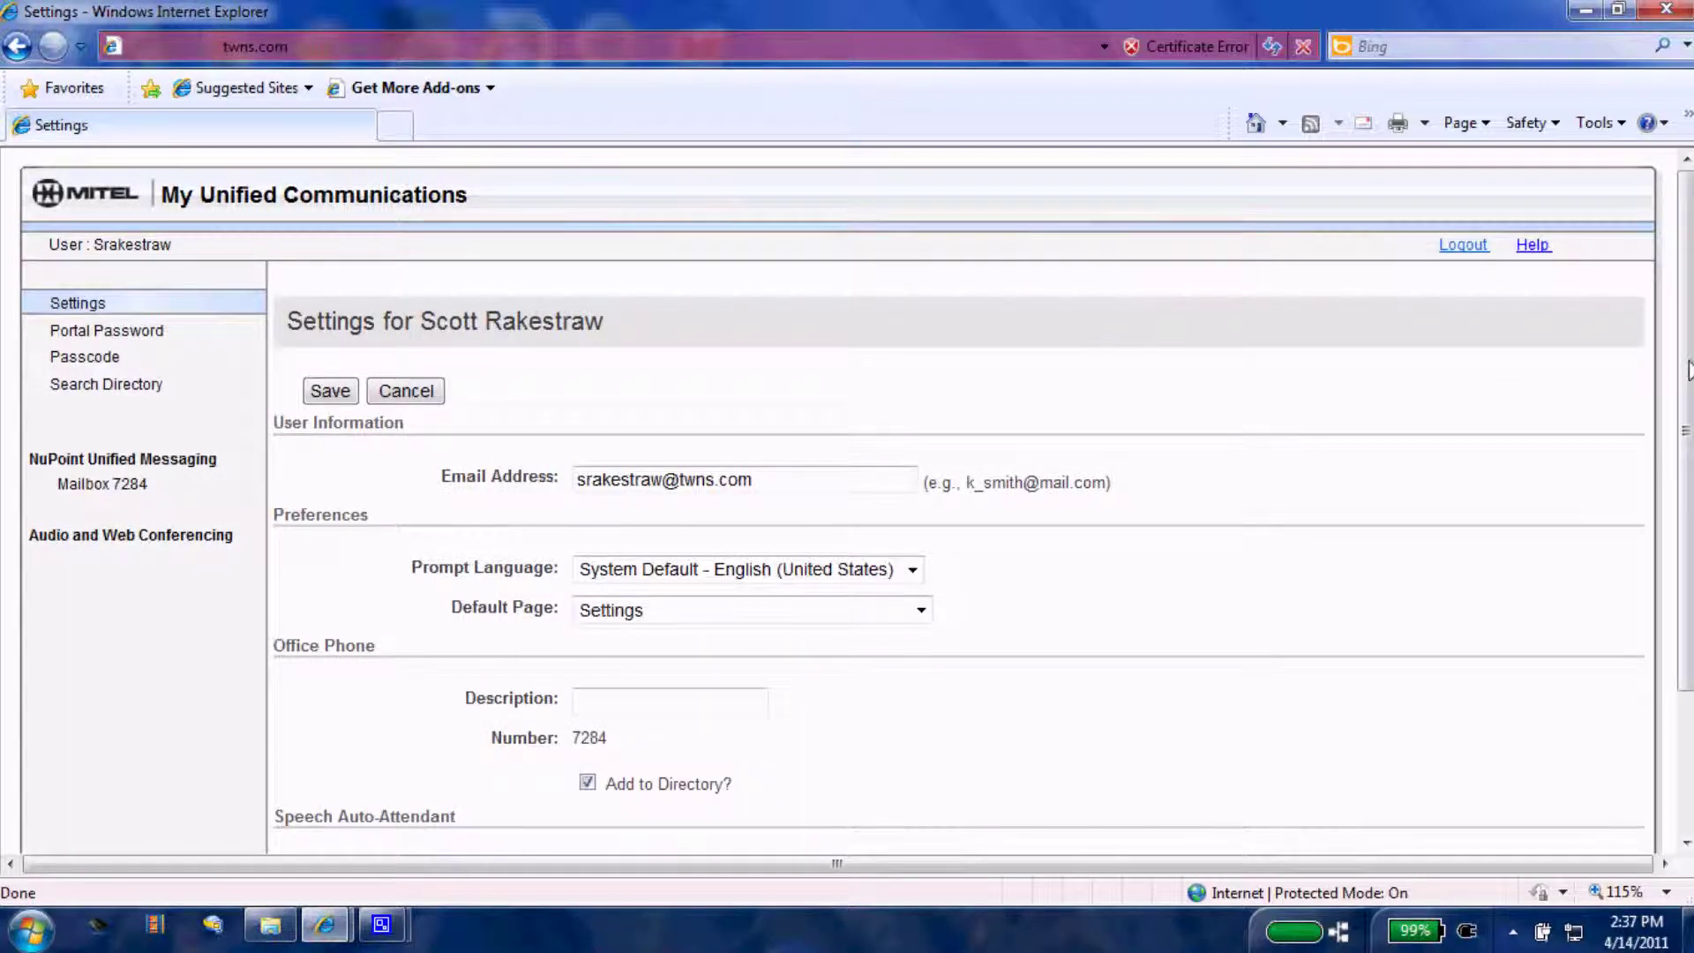
left_click_drag(1687, 370, 1688, 389)
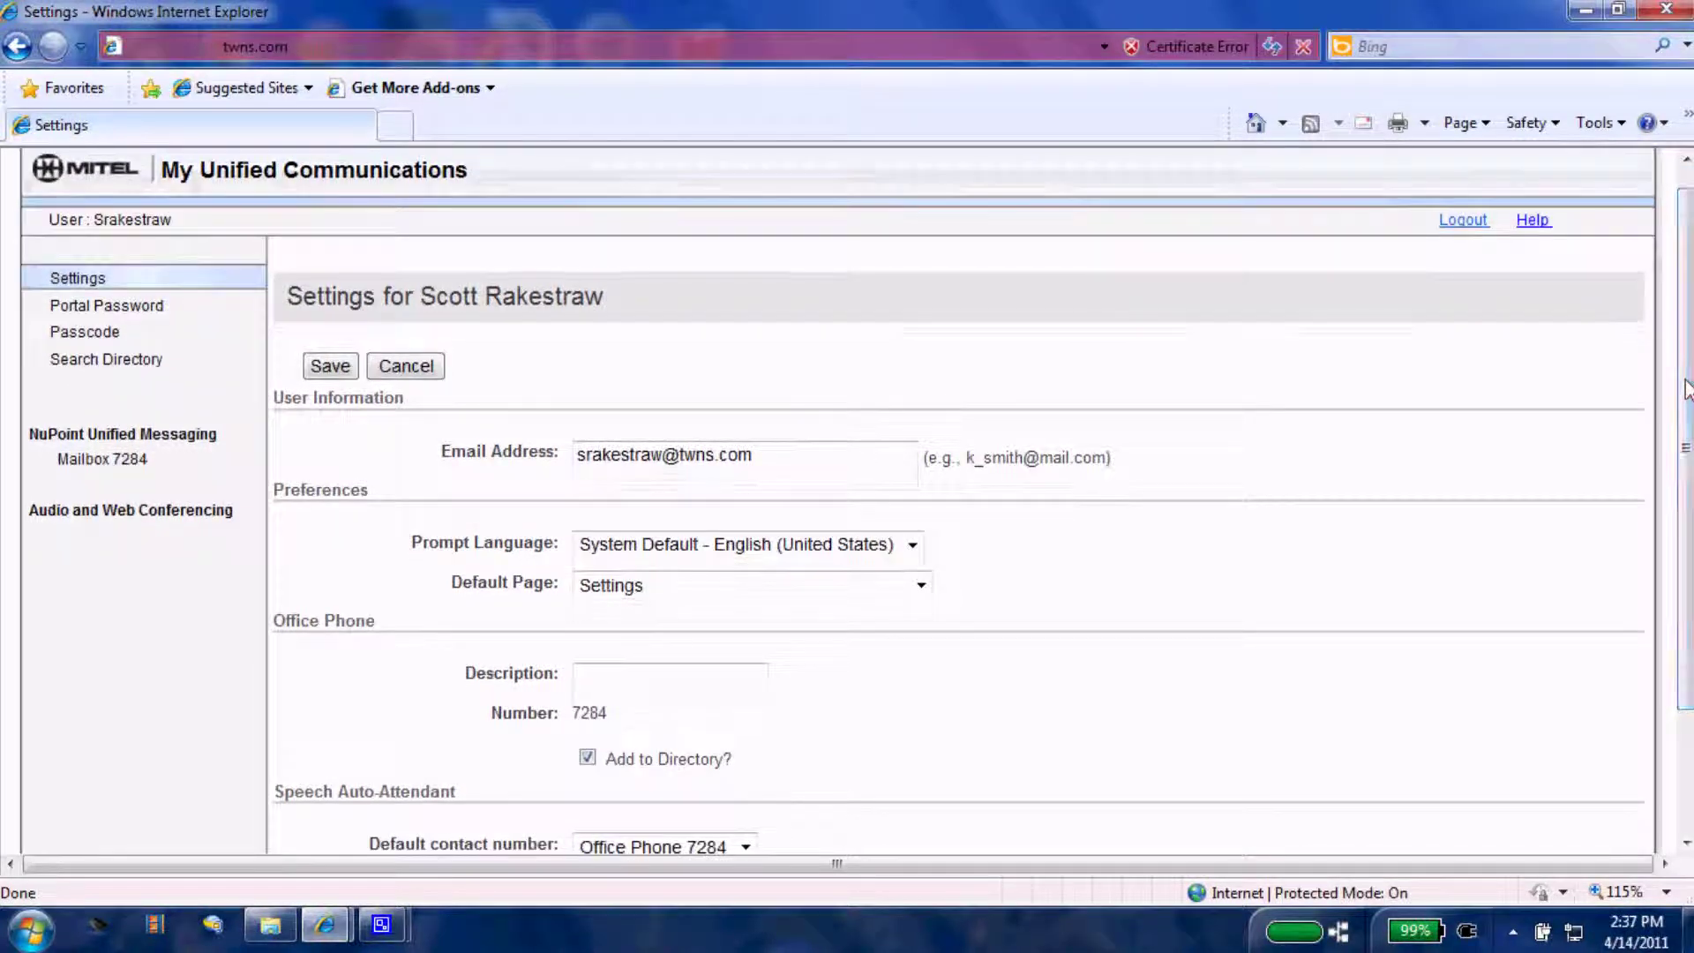
left_click(171, 521)
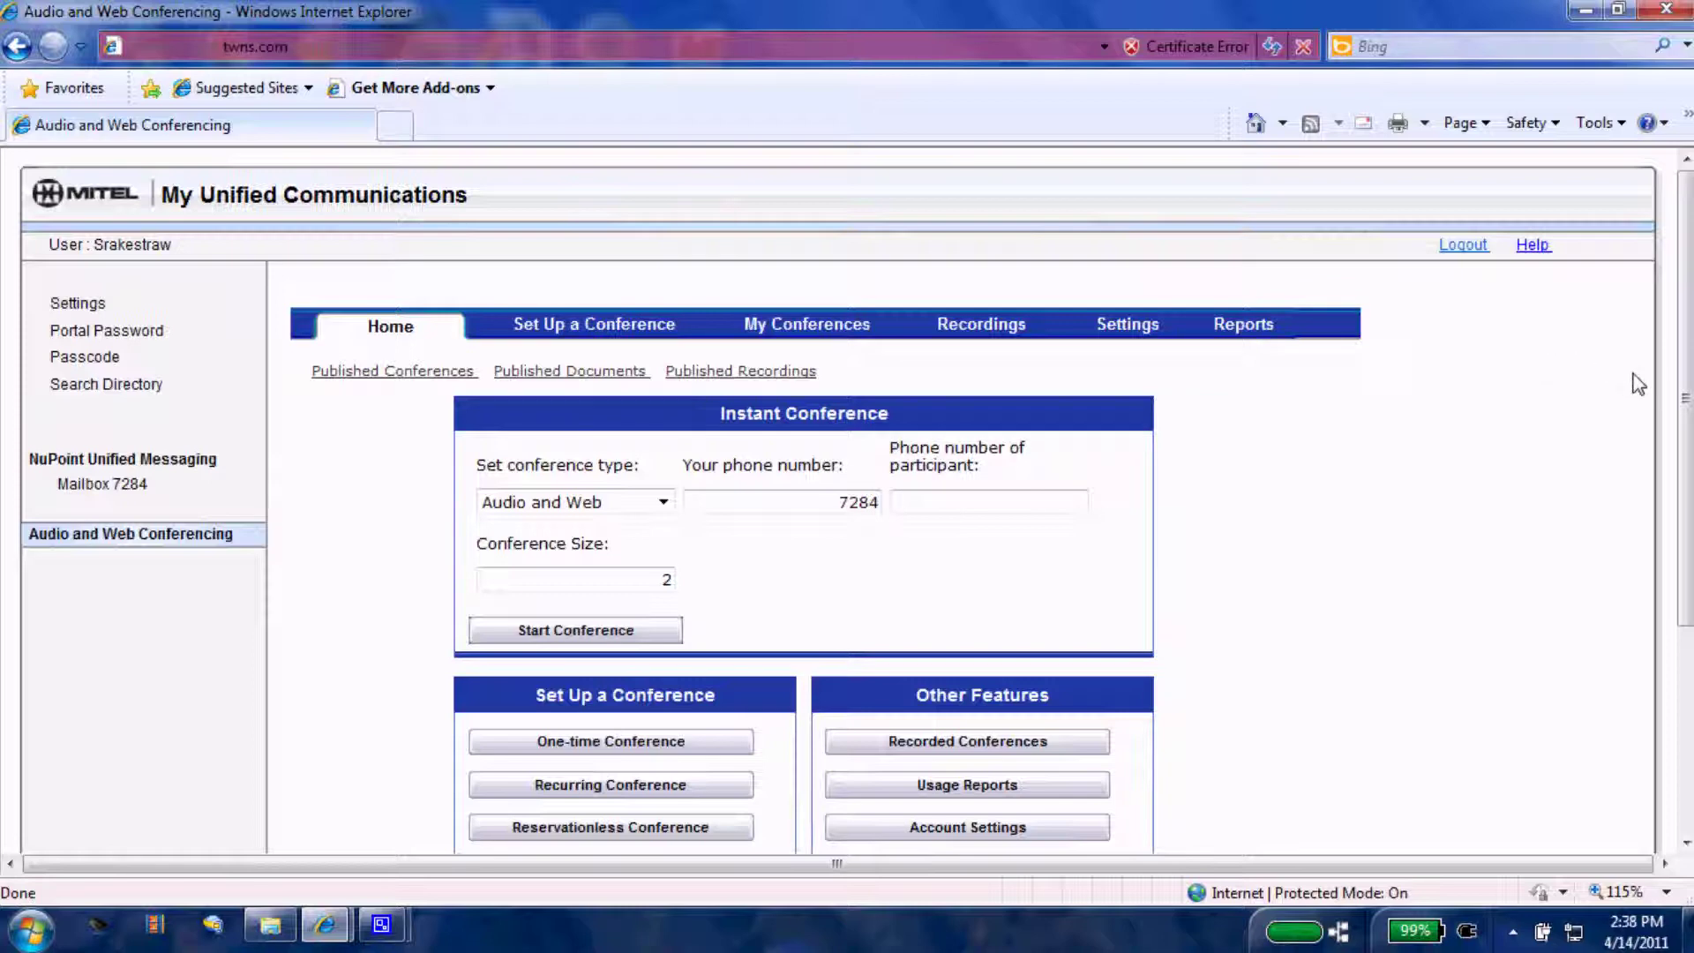
left_click_drag(1687, 394, 1687, 472)
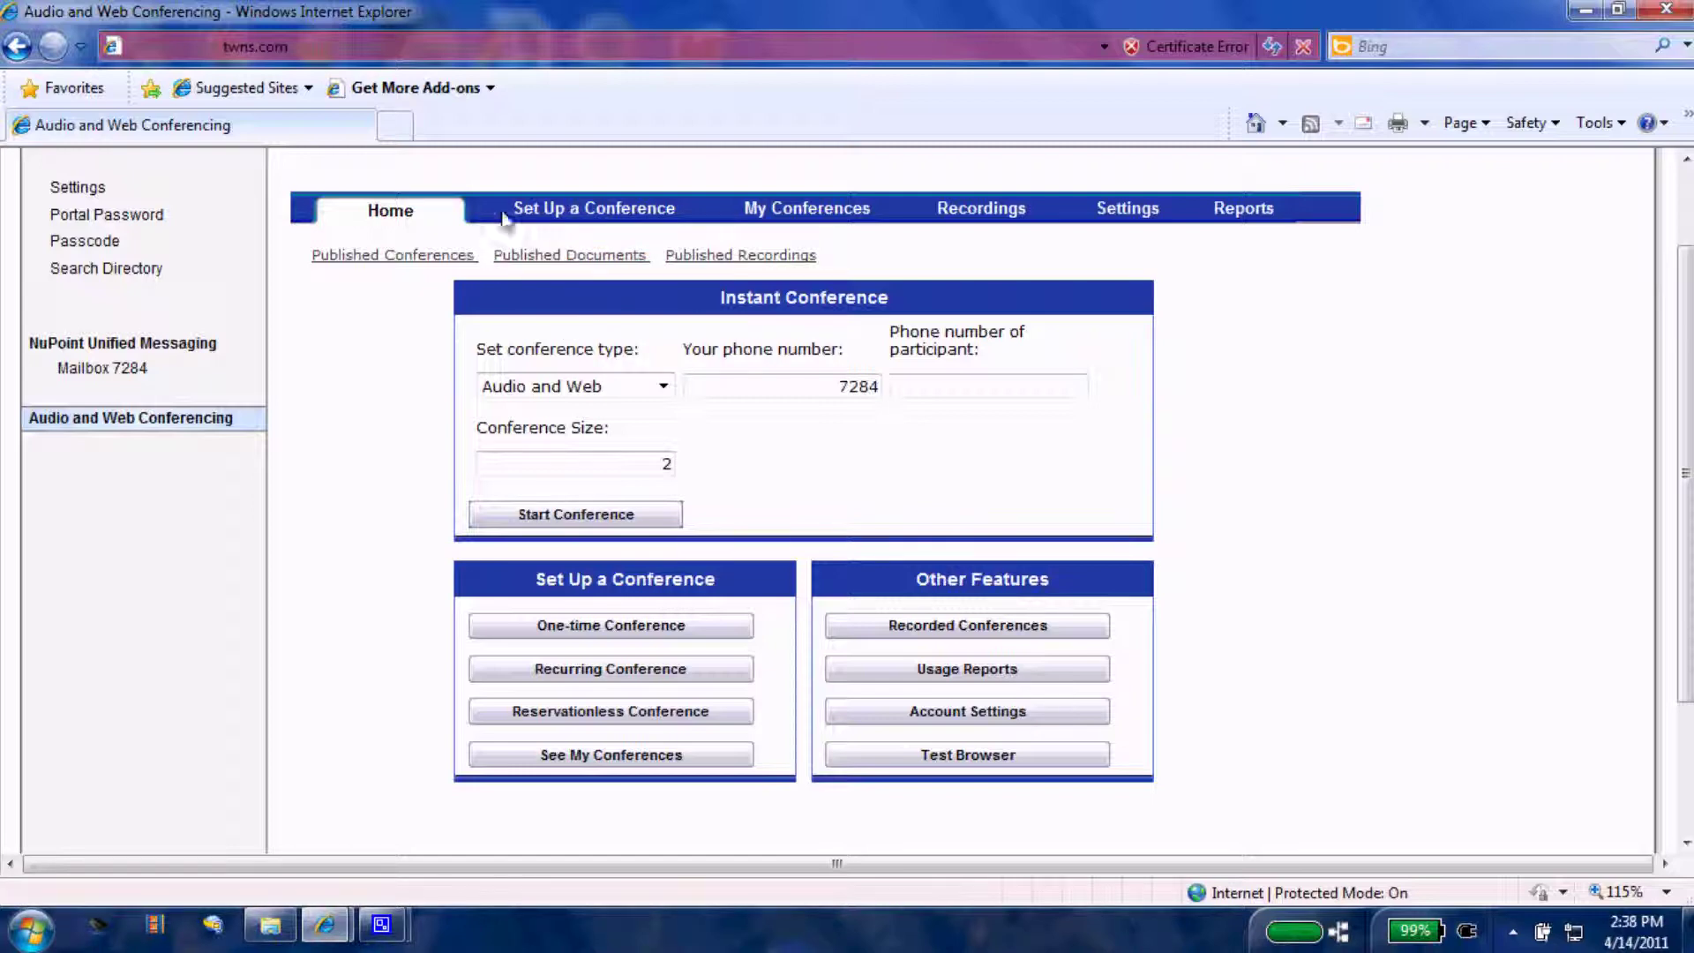
- Review the conference setup types, the list of scheduled conferences, and the audio-only and web conference recordings
left_click(556, 216)
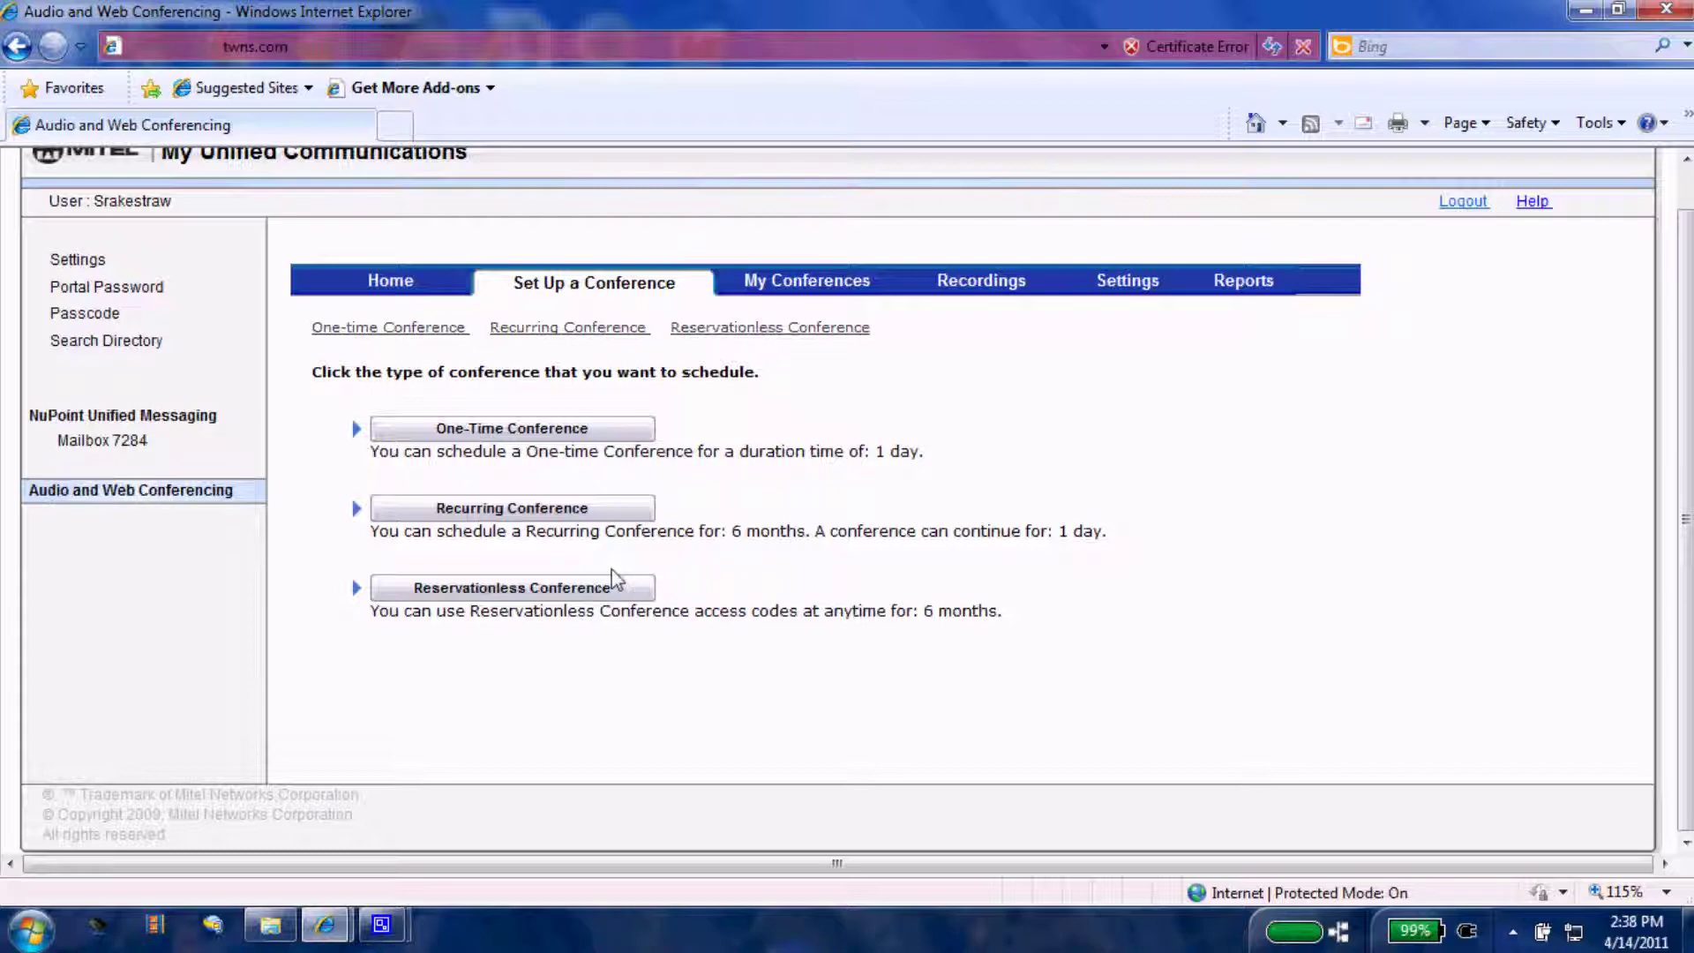
left_click(798, 291)
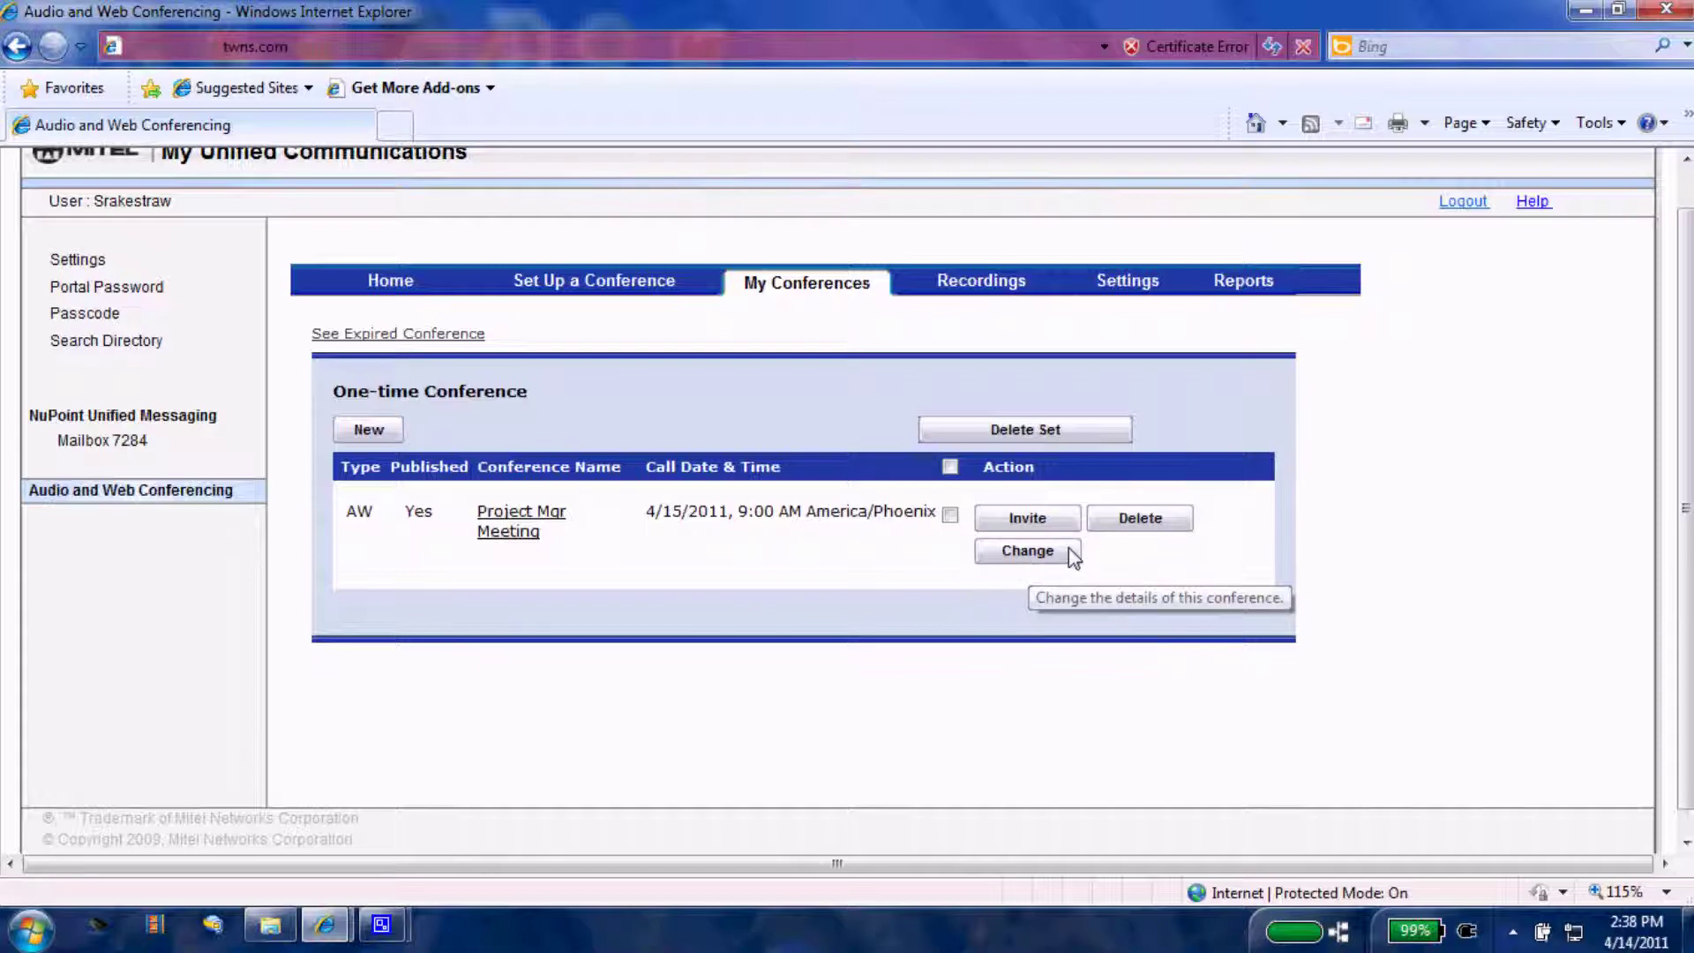
left_click(983, 283)
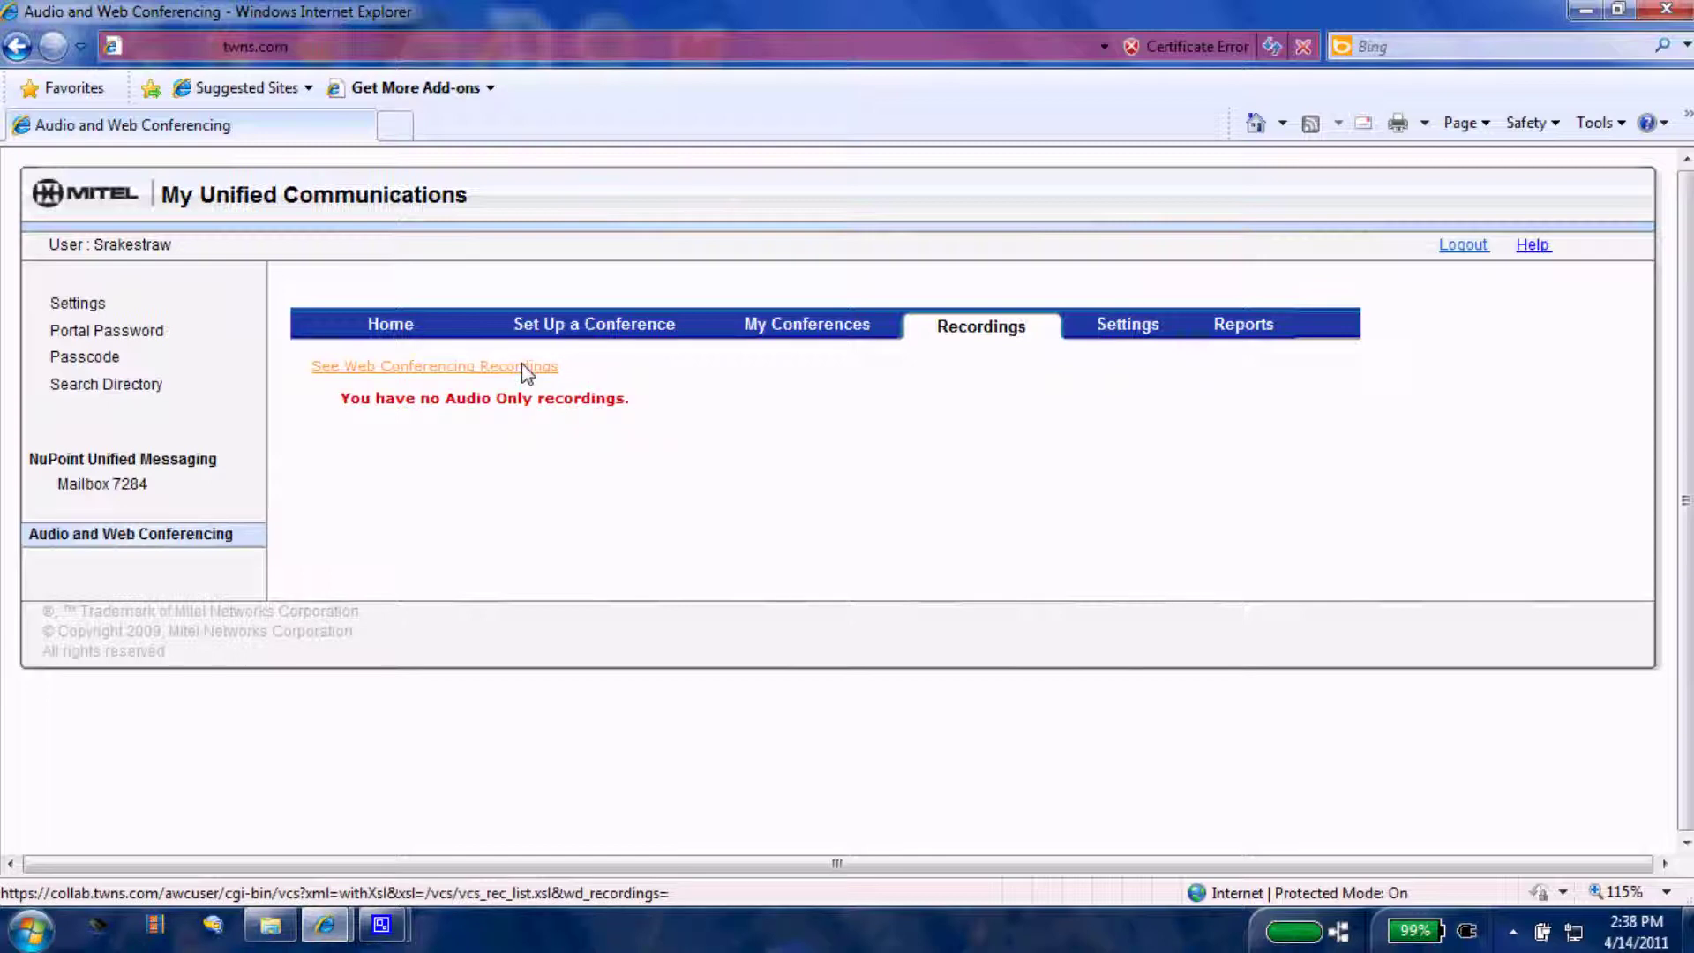
left_click(522, 365)
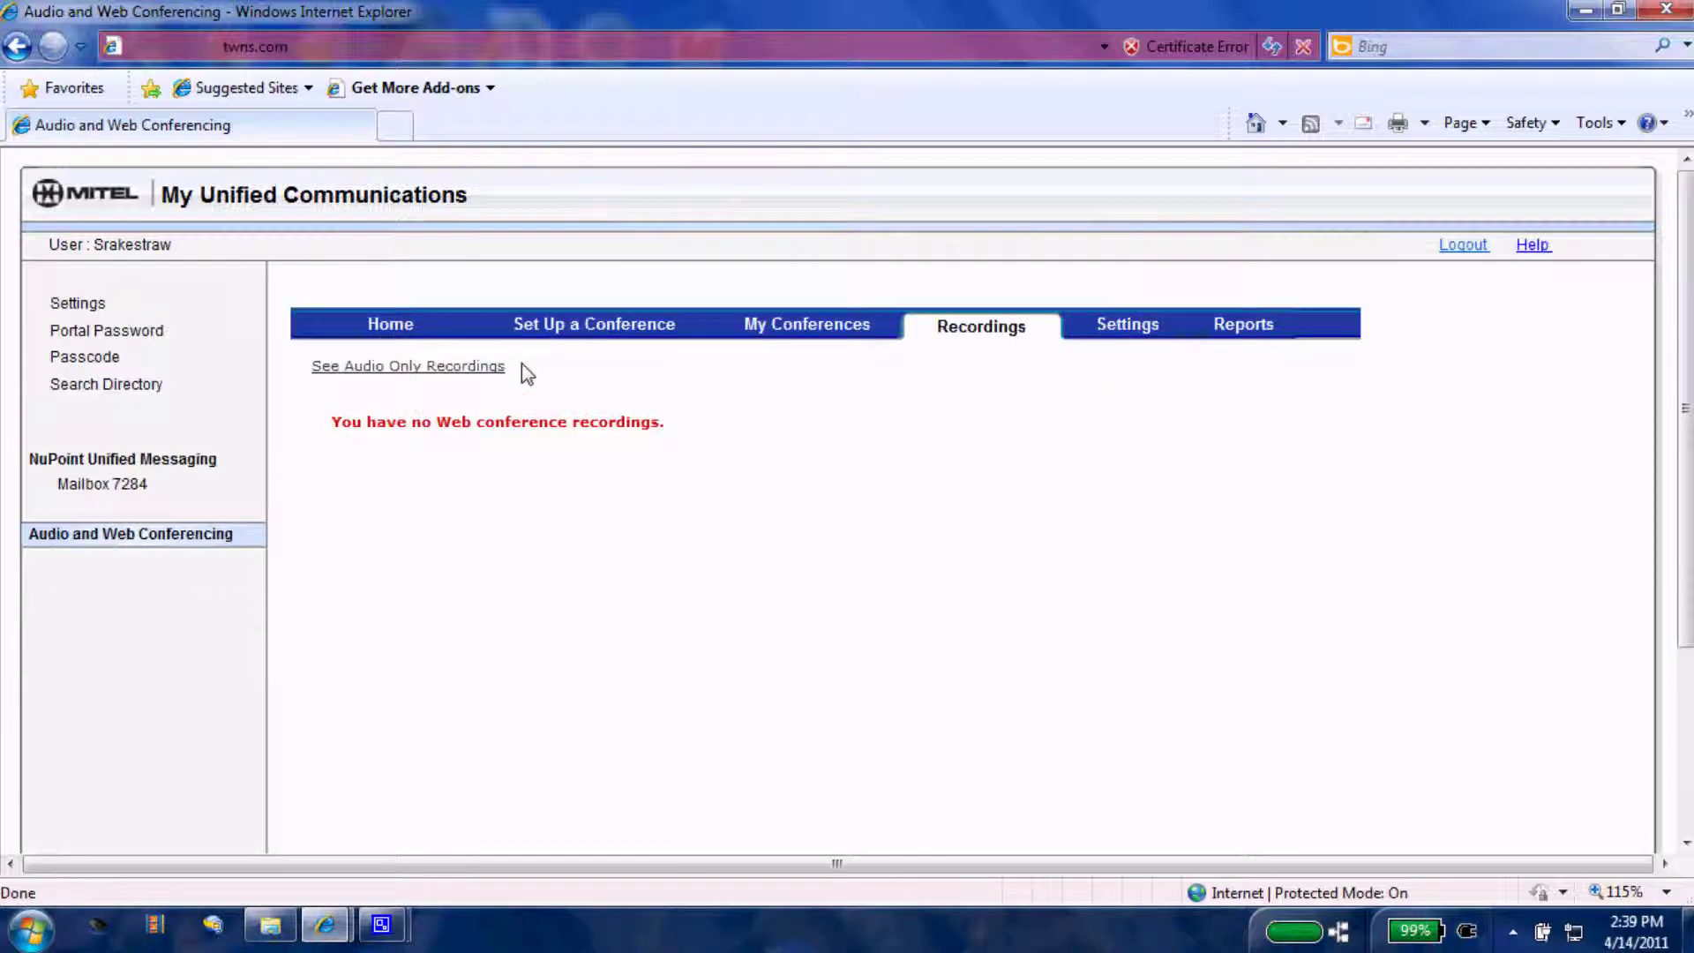
- Open the phone number entry in the conferencing account settings and confirm the existing number
left_click(1123, 326)
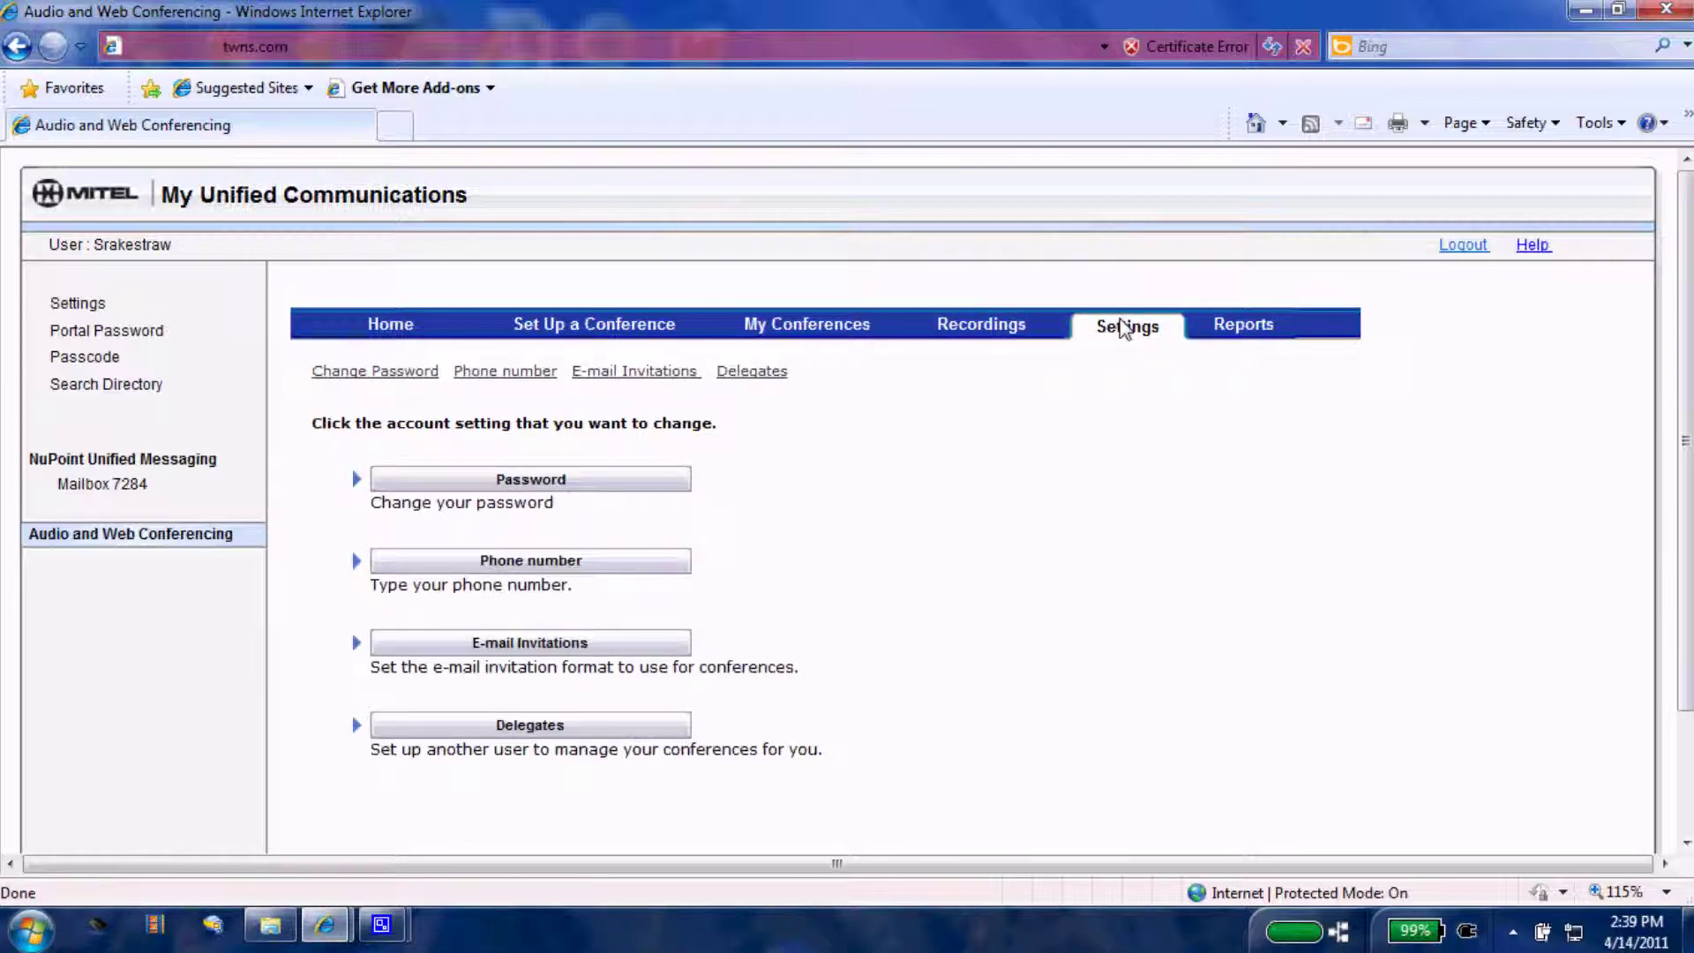
scroll(1687, 344, "down", 1)
scroll(1687, 353, "down", 2)
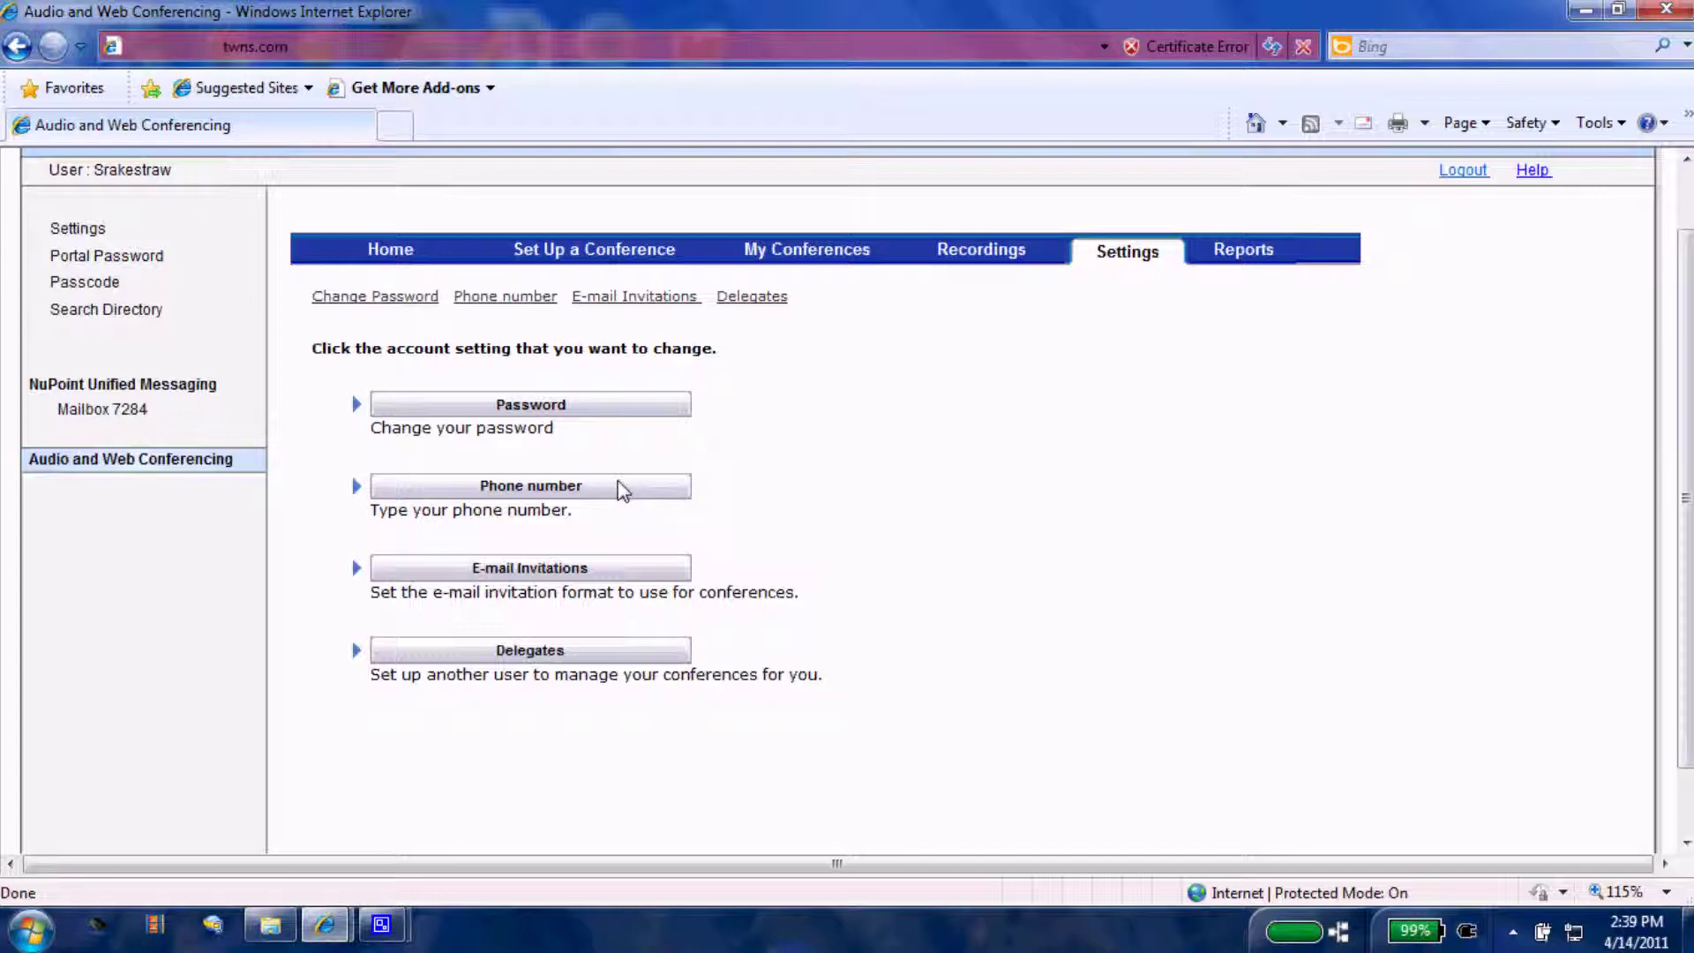
left_click(621, 487)
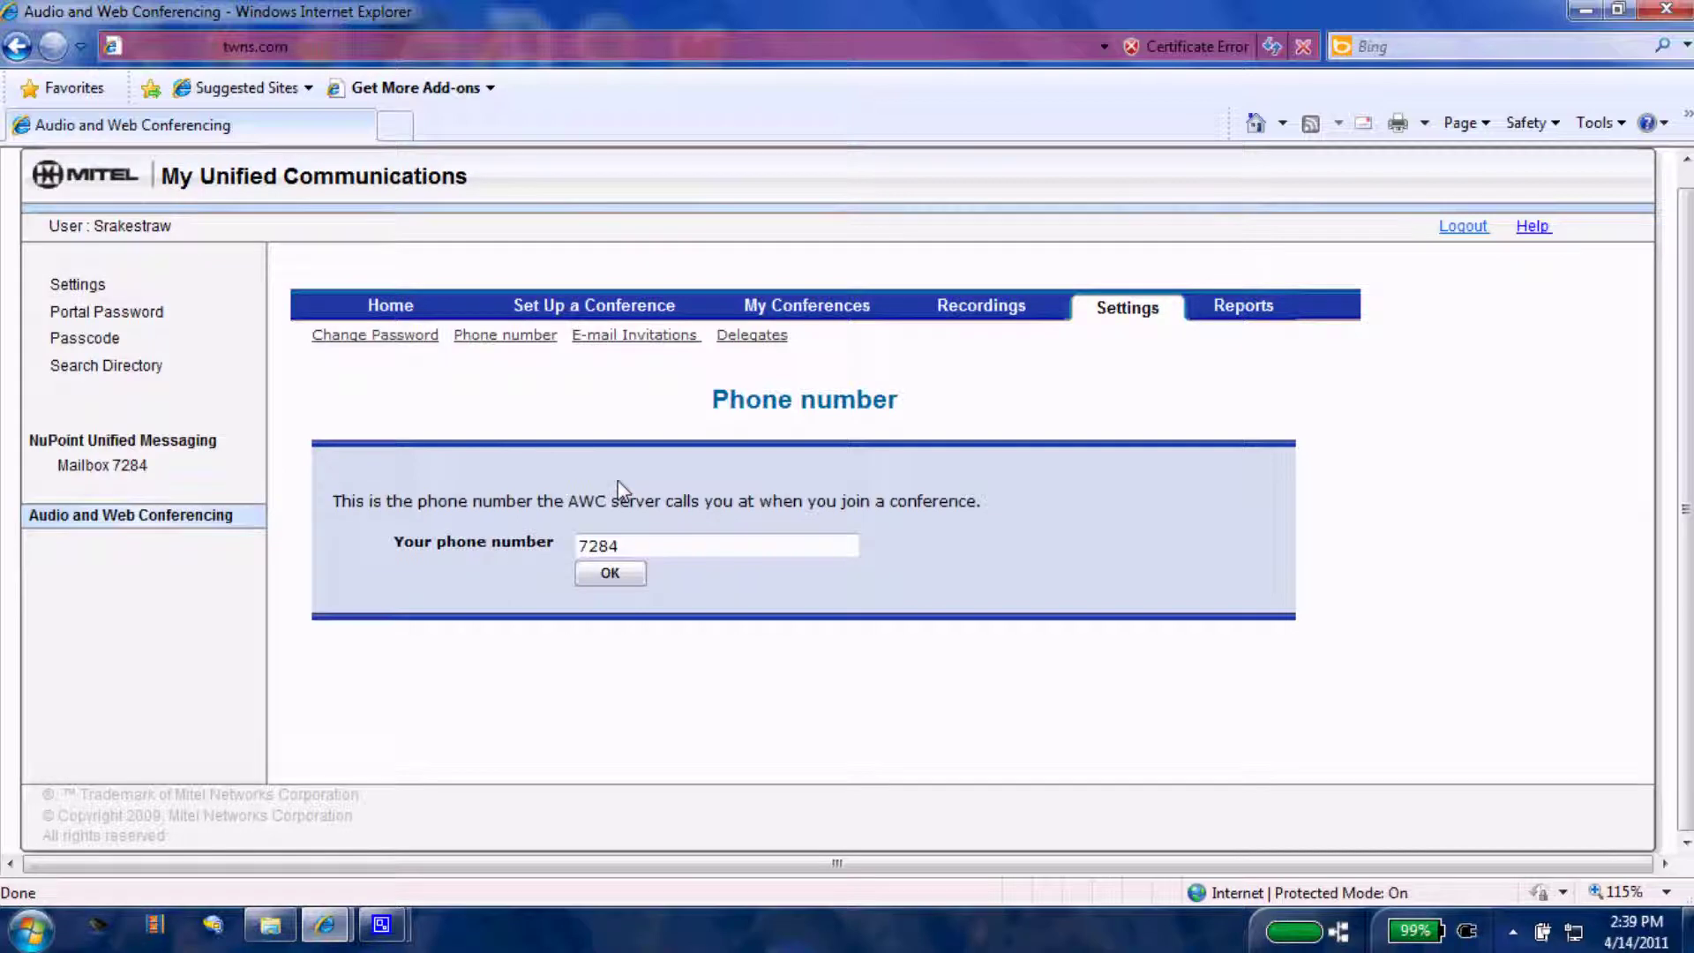
left_click(623, 576)
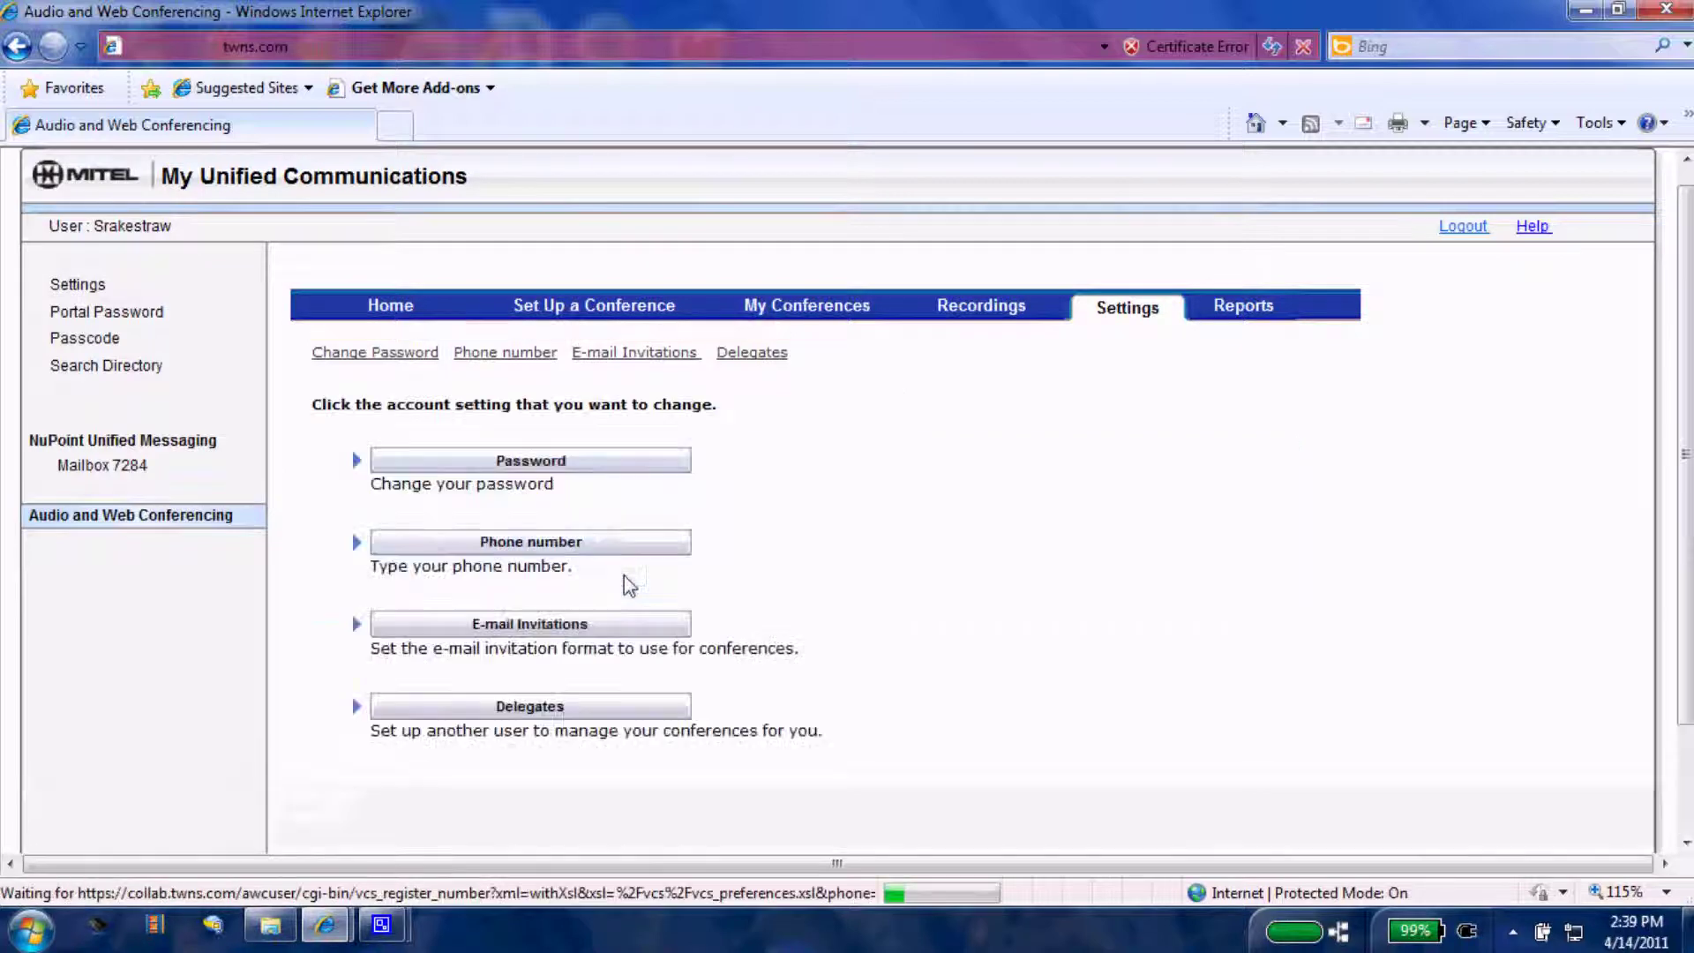
- Preview the Short e-mail invitation in Outlook, viewing only securely delivered content and allowing outlook.exe to open
left_click(624, 624)
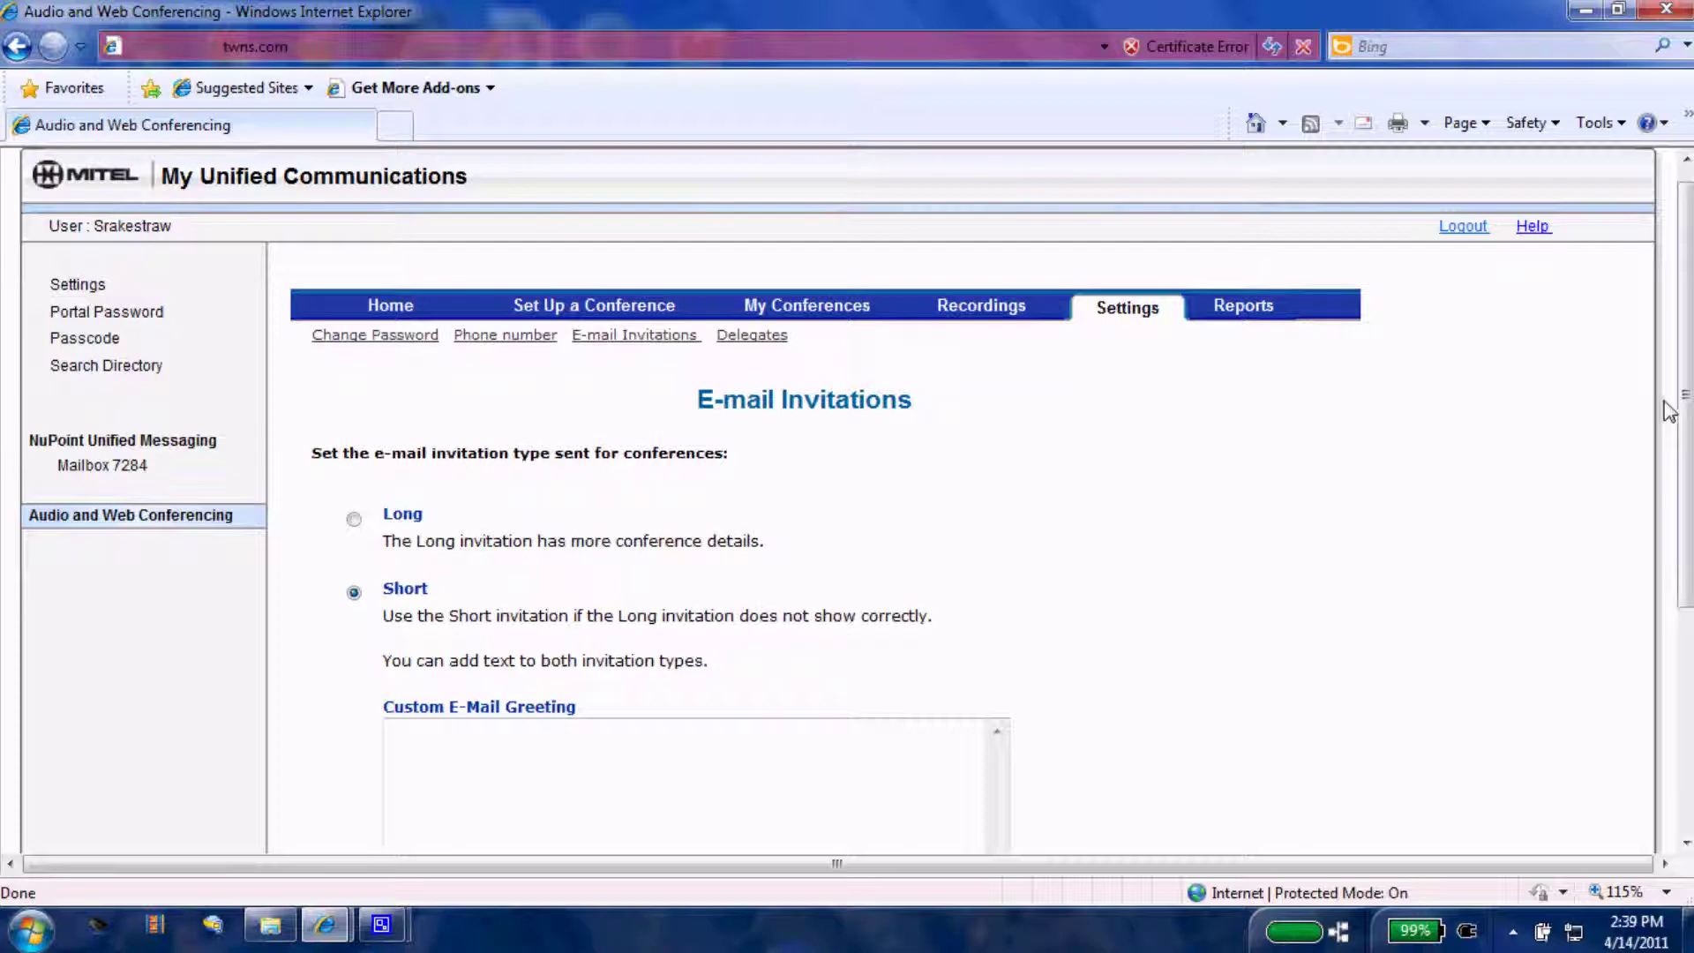
left_click_drag(1684, 408, 1687, 550)
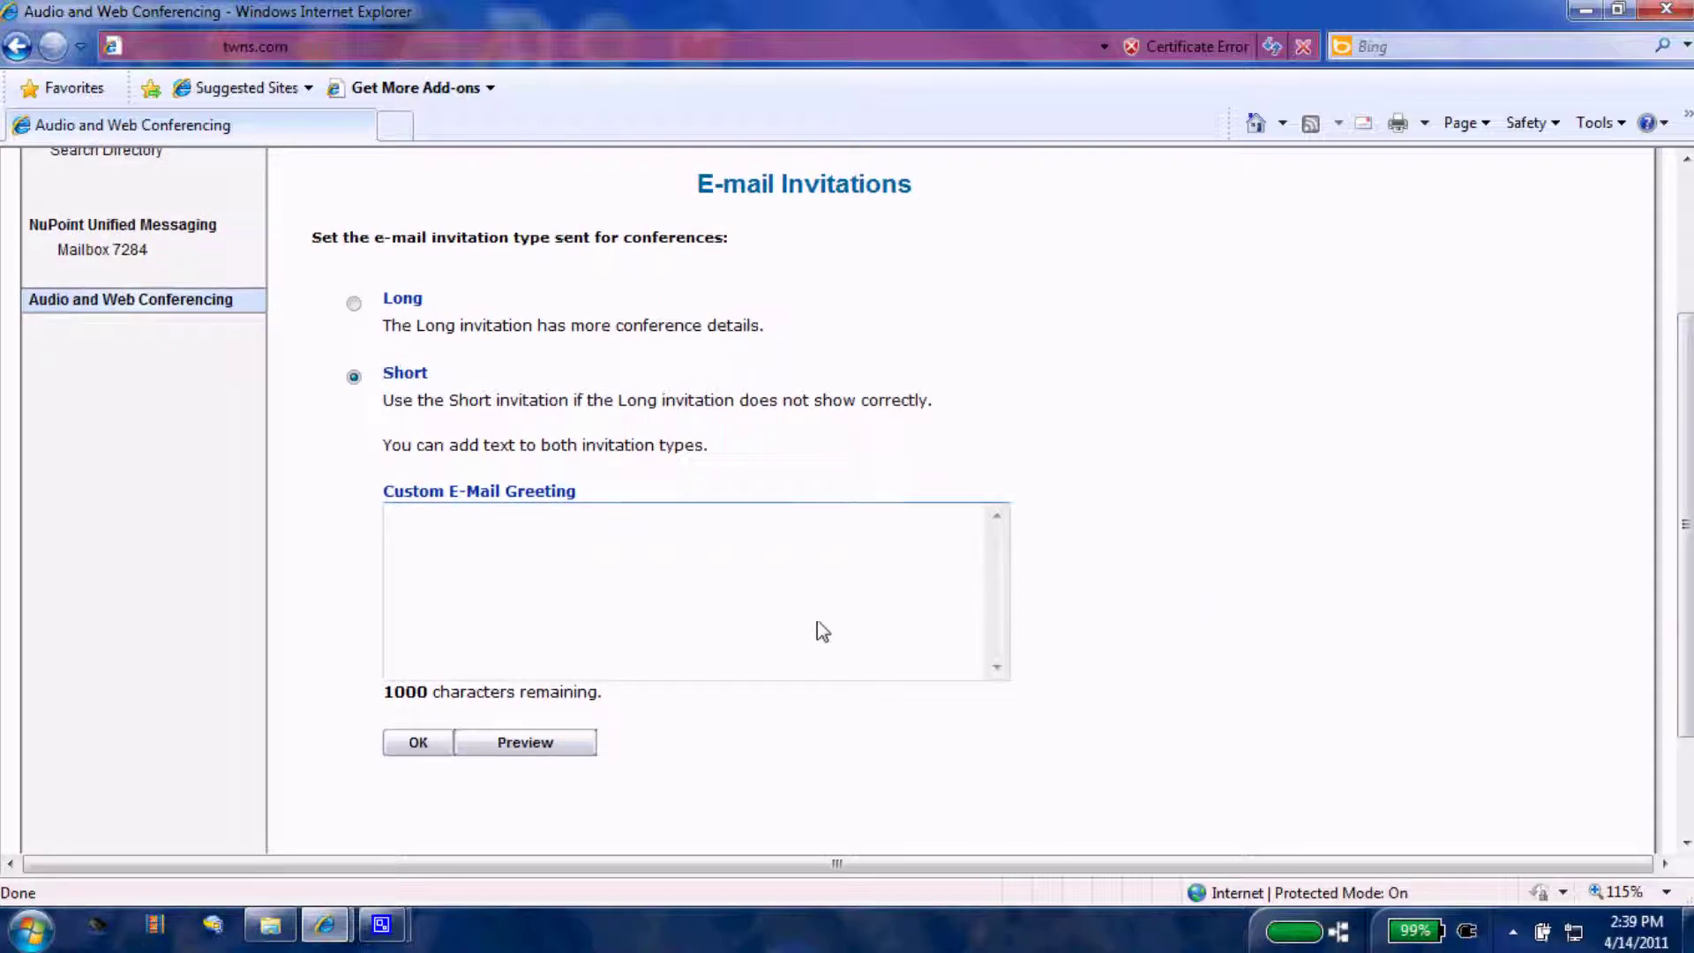
left_click(496, 745)
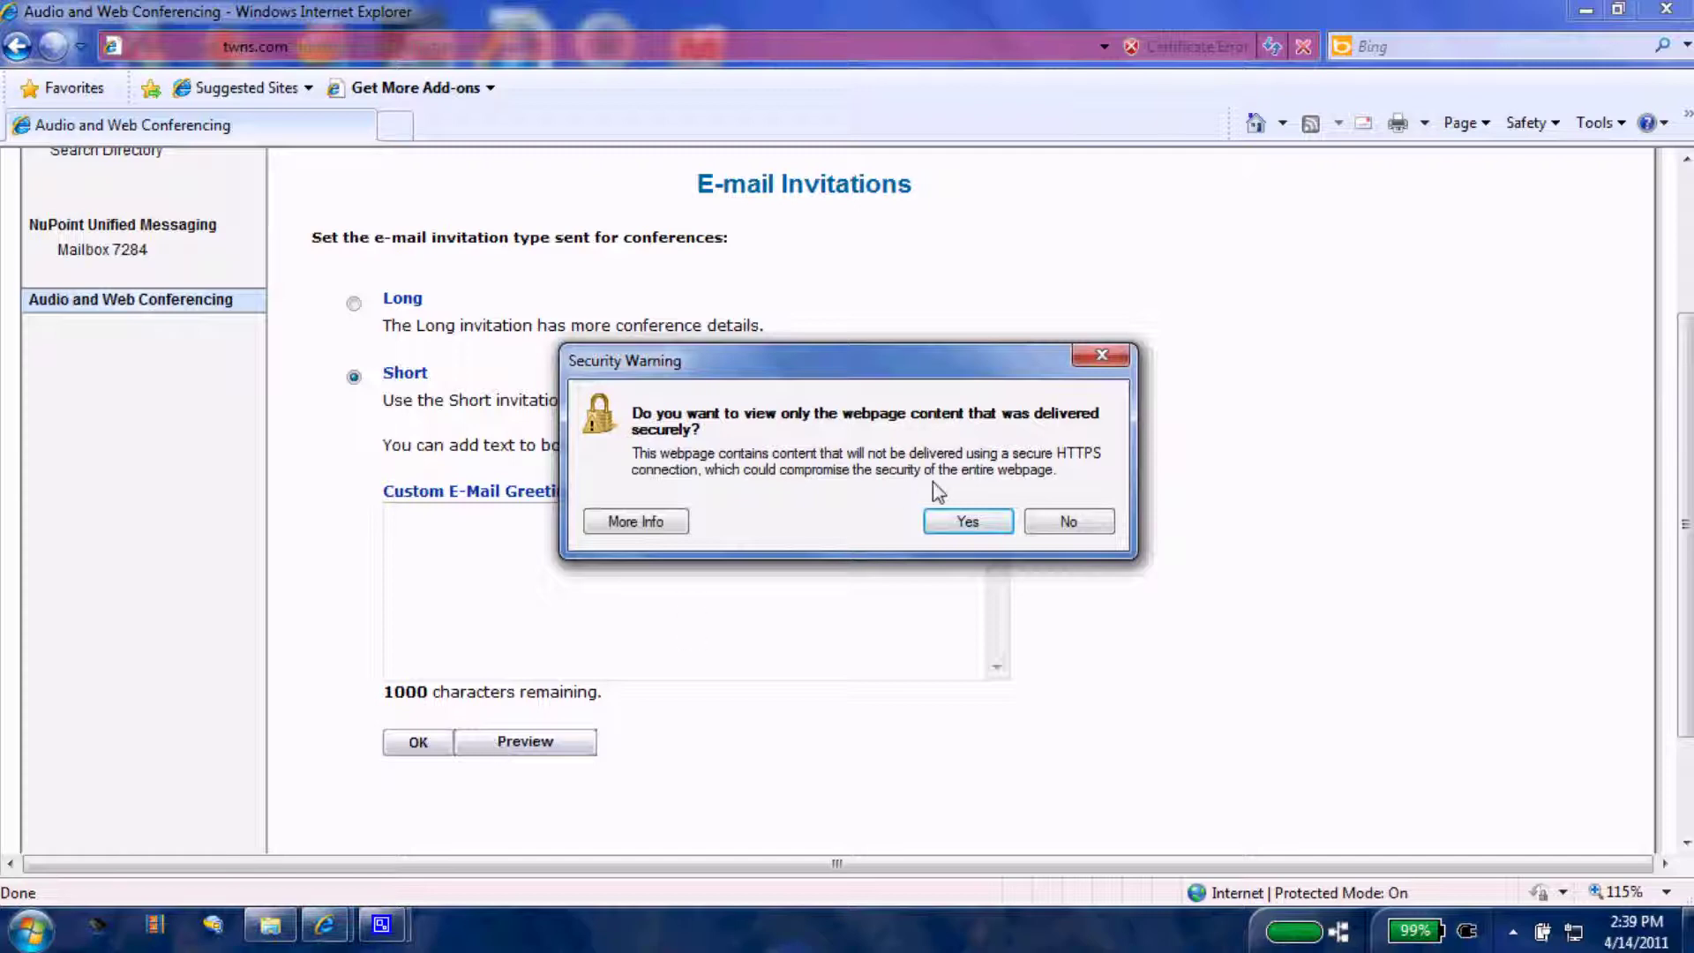
left_click(948, 517)
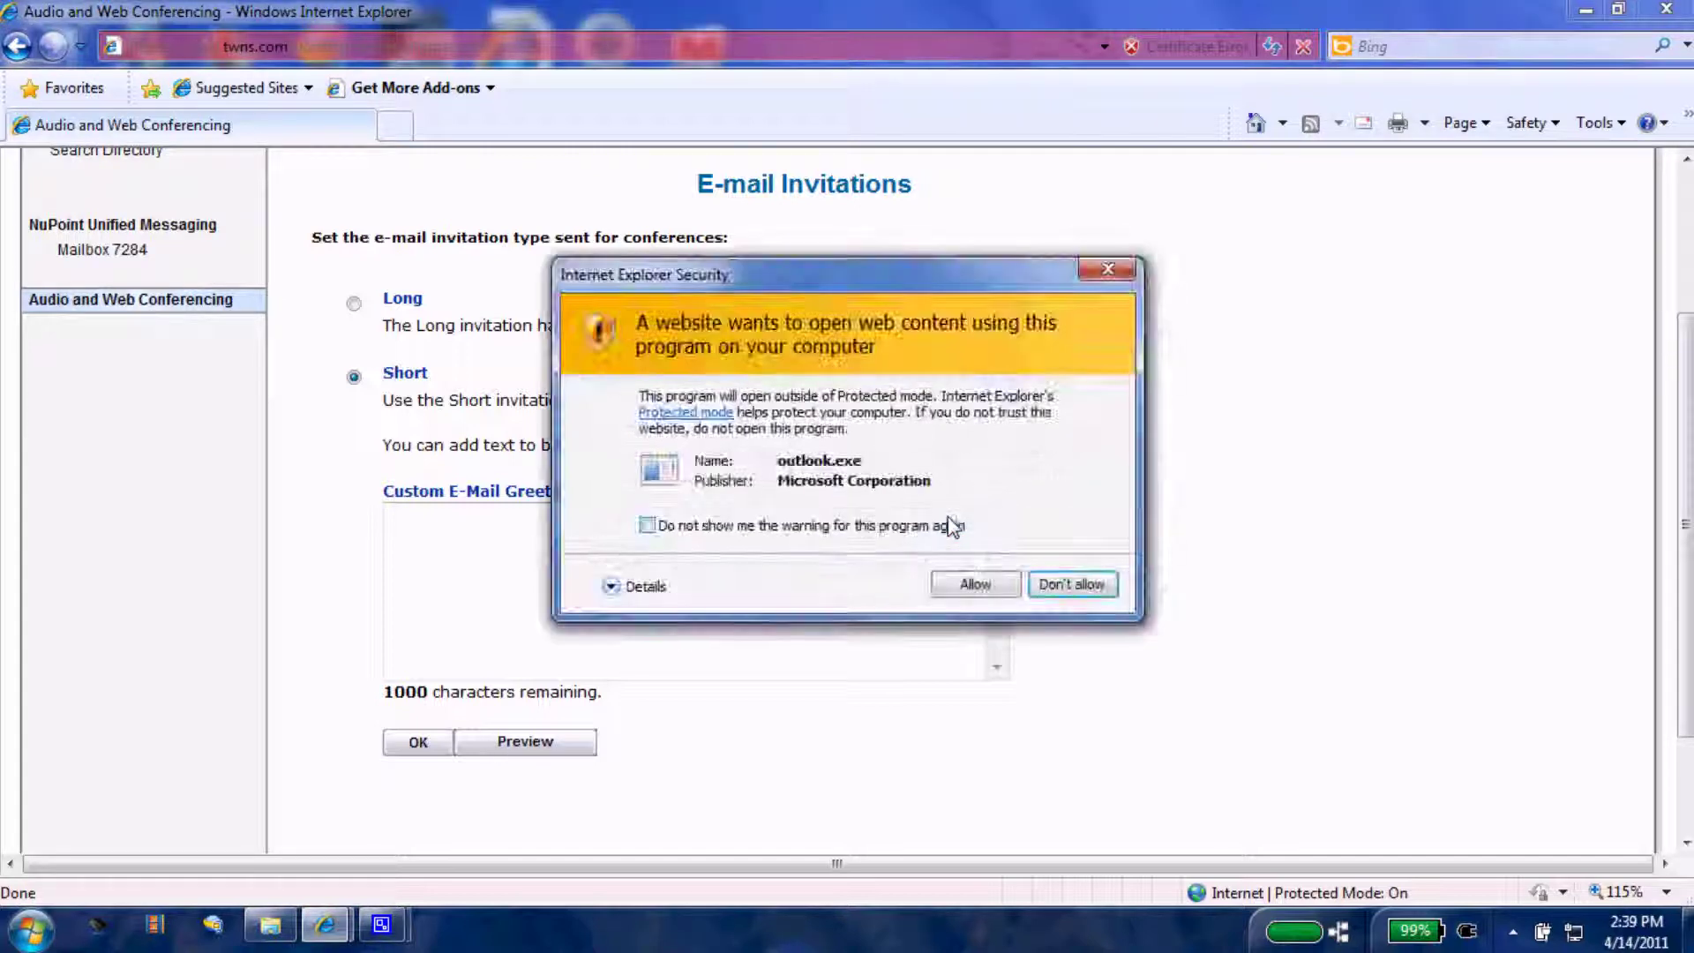
left_click(976, 585)
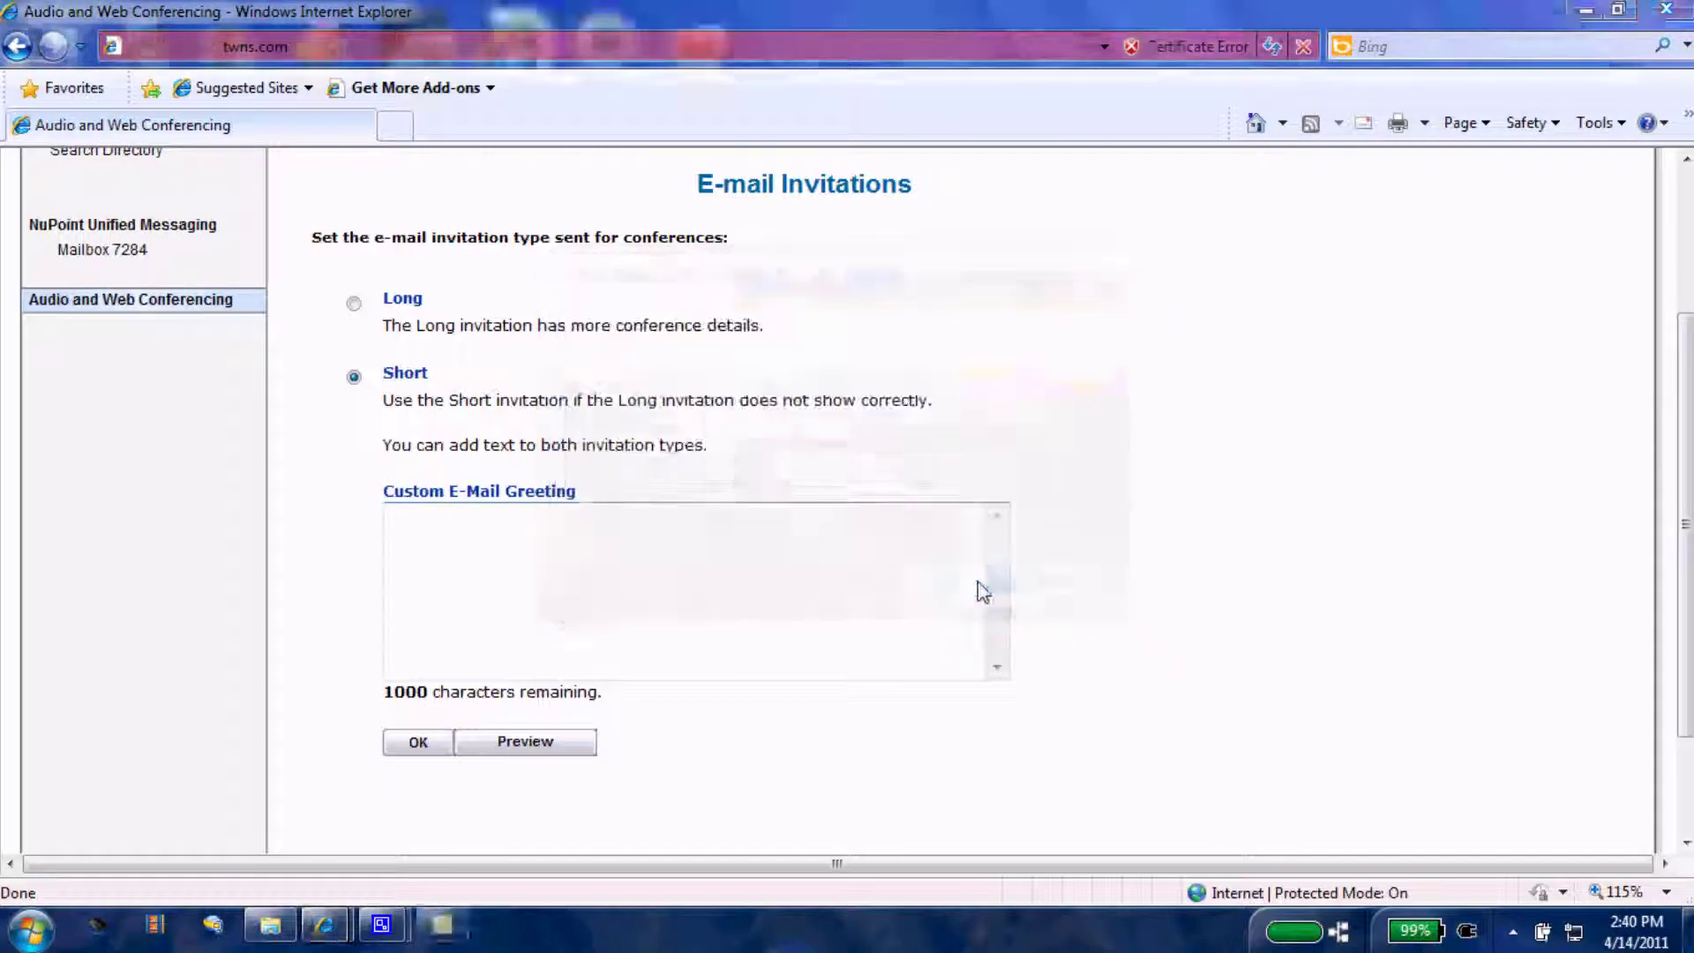
left_click(426, 946)
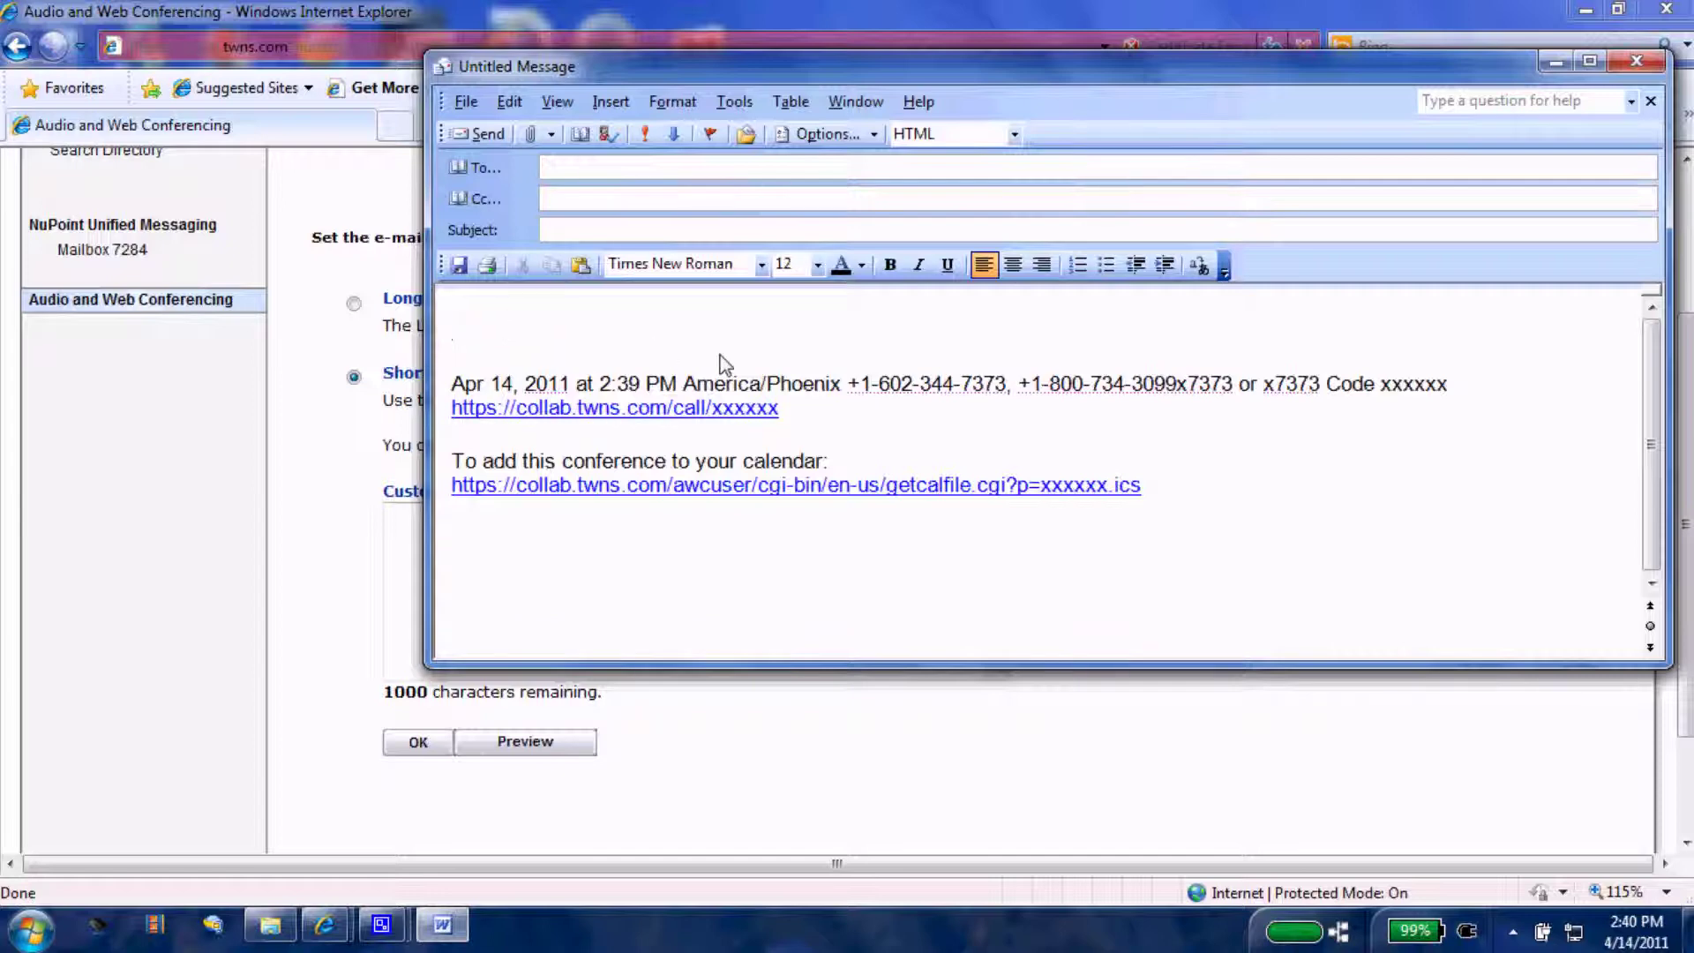
- Add spacing between the dial-in details in the preview message, and close the message without saving
left_click(849, 395)
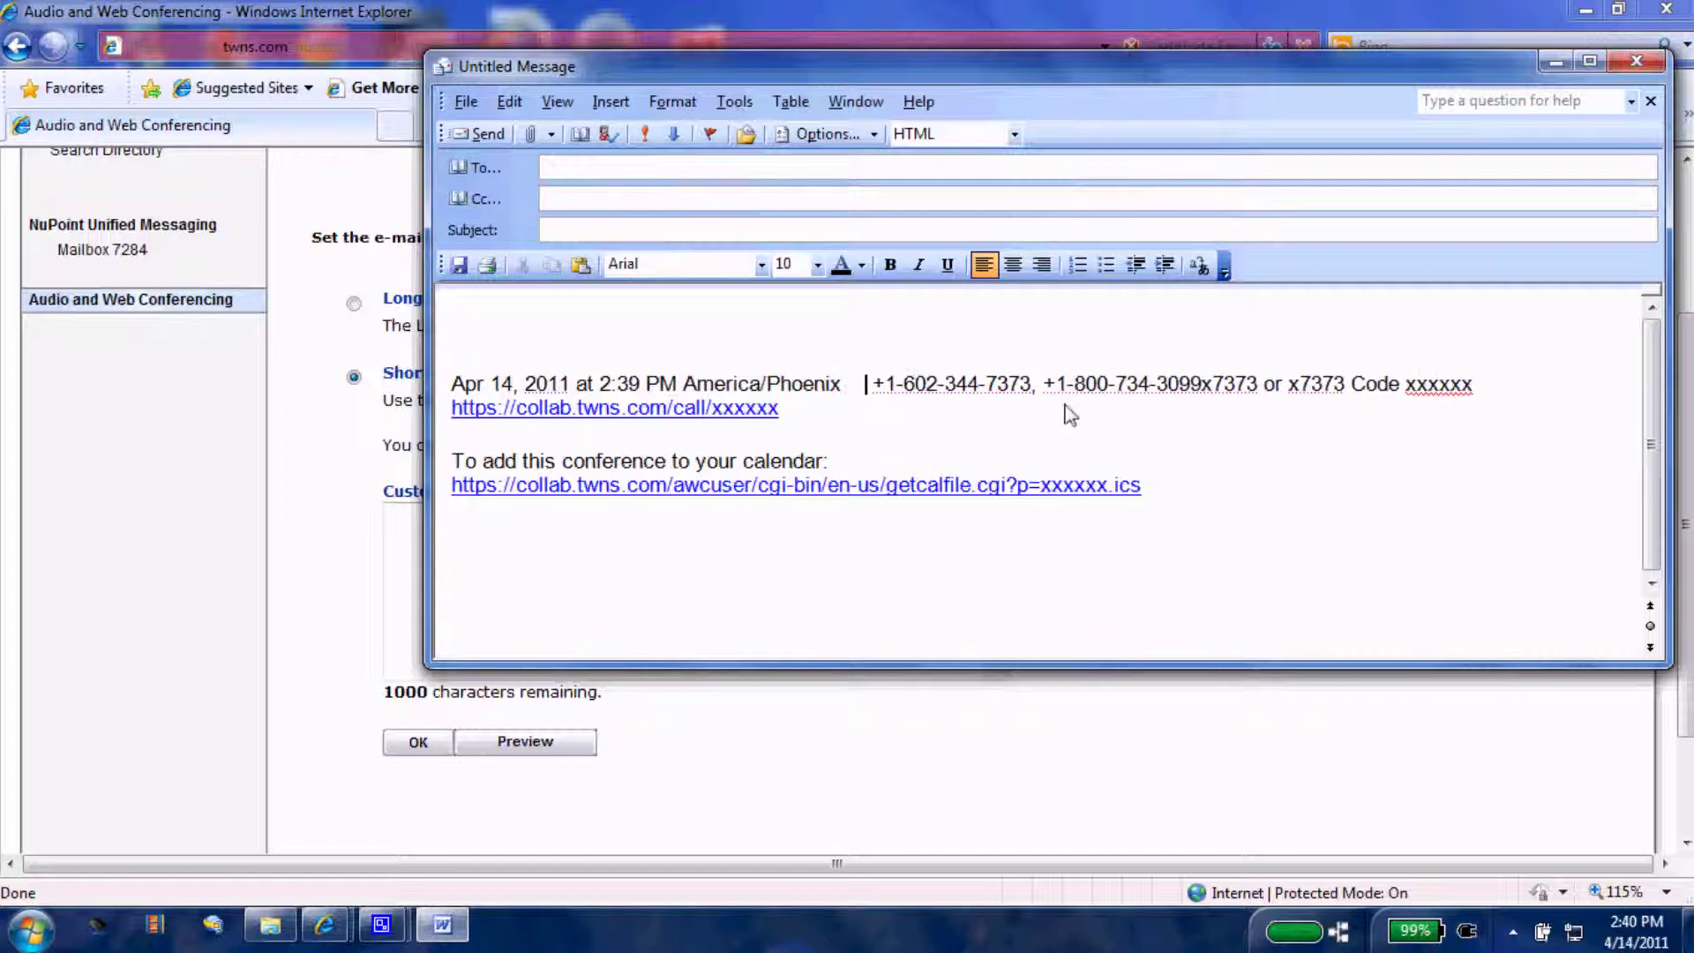
left_click(1213, 388)
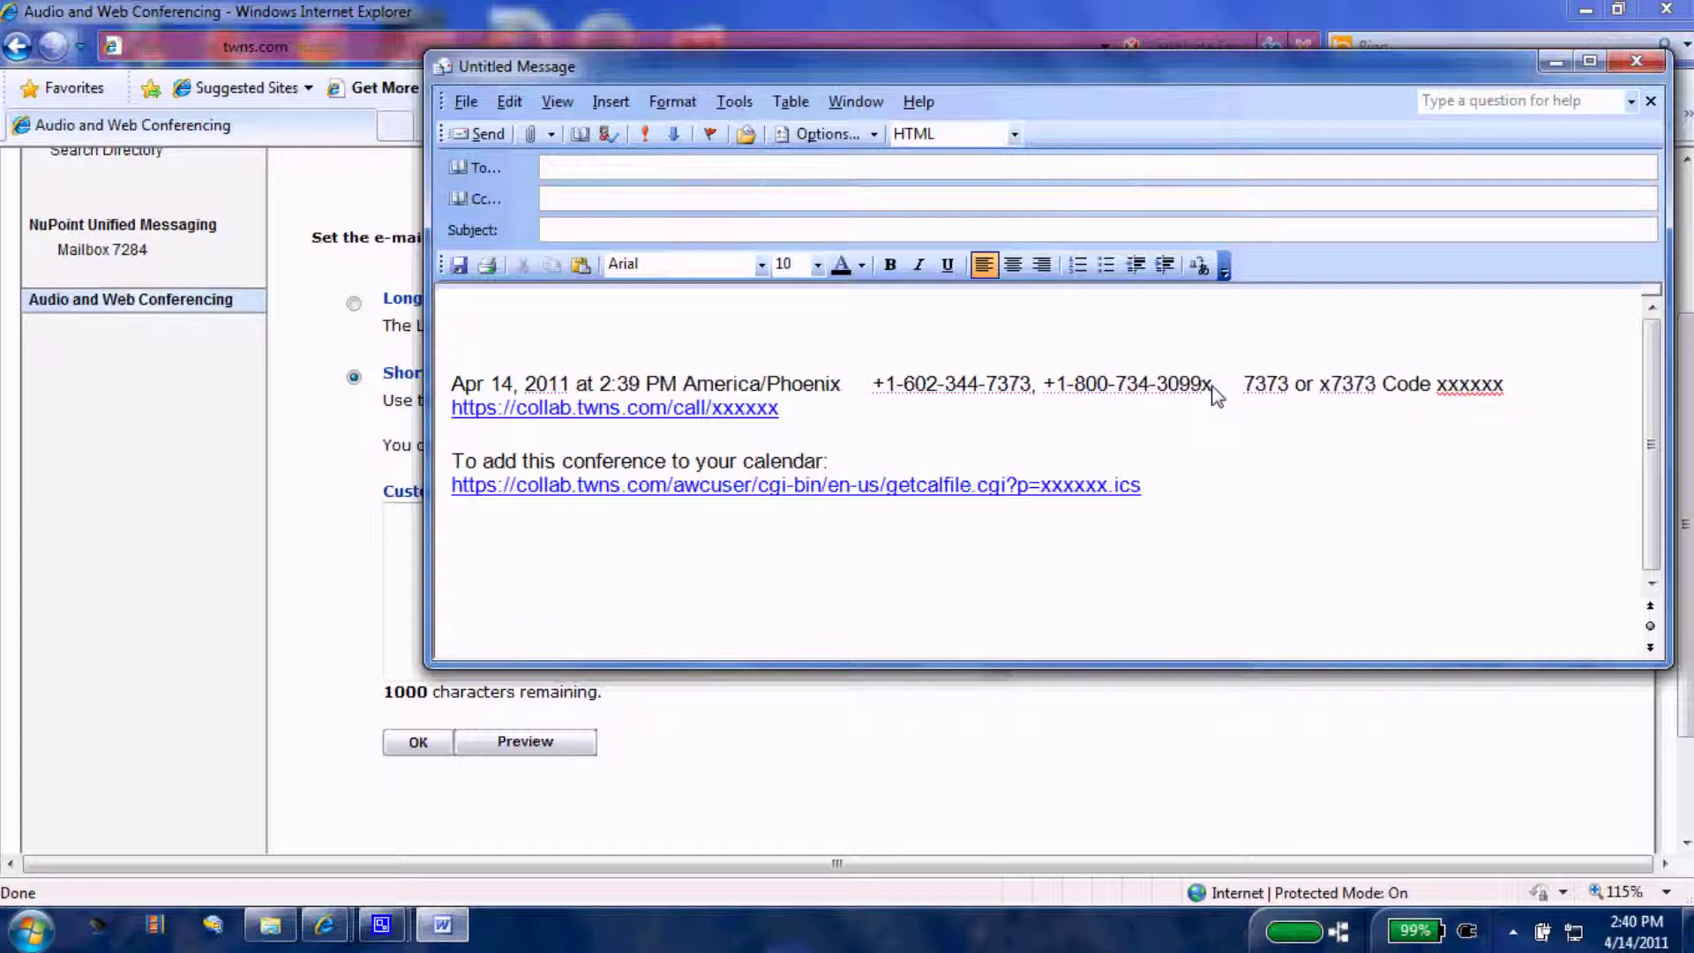
left_click(1377, 389)
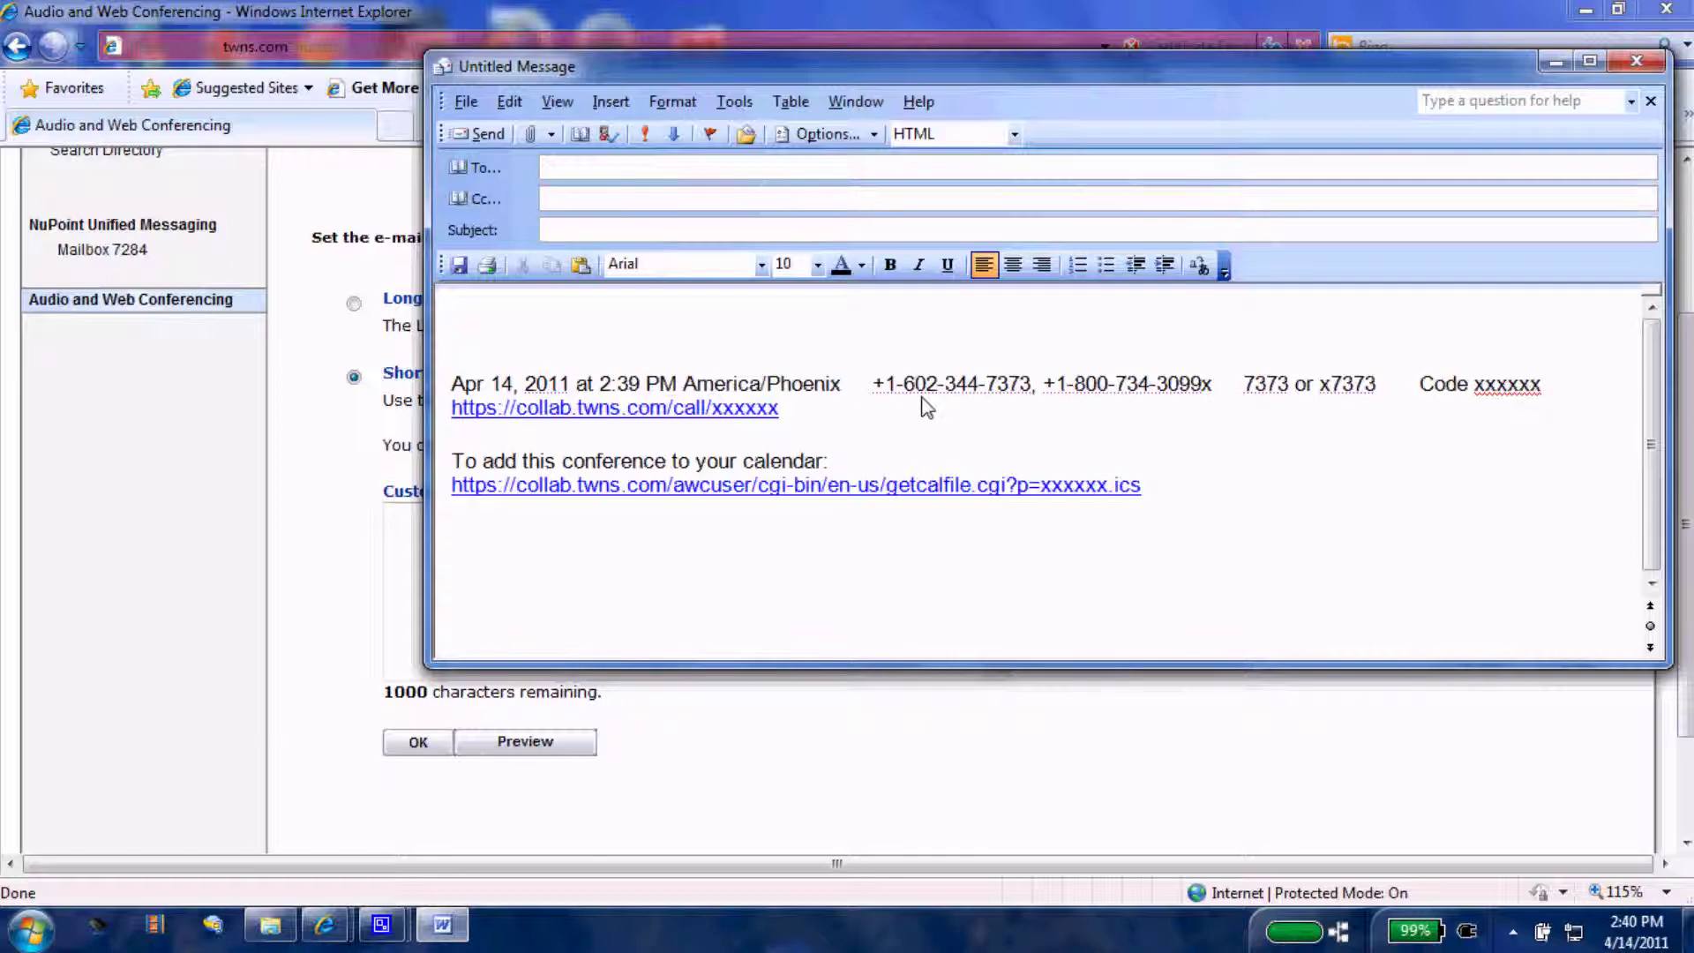
left_click(1635, 62)
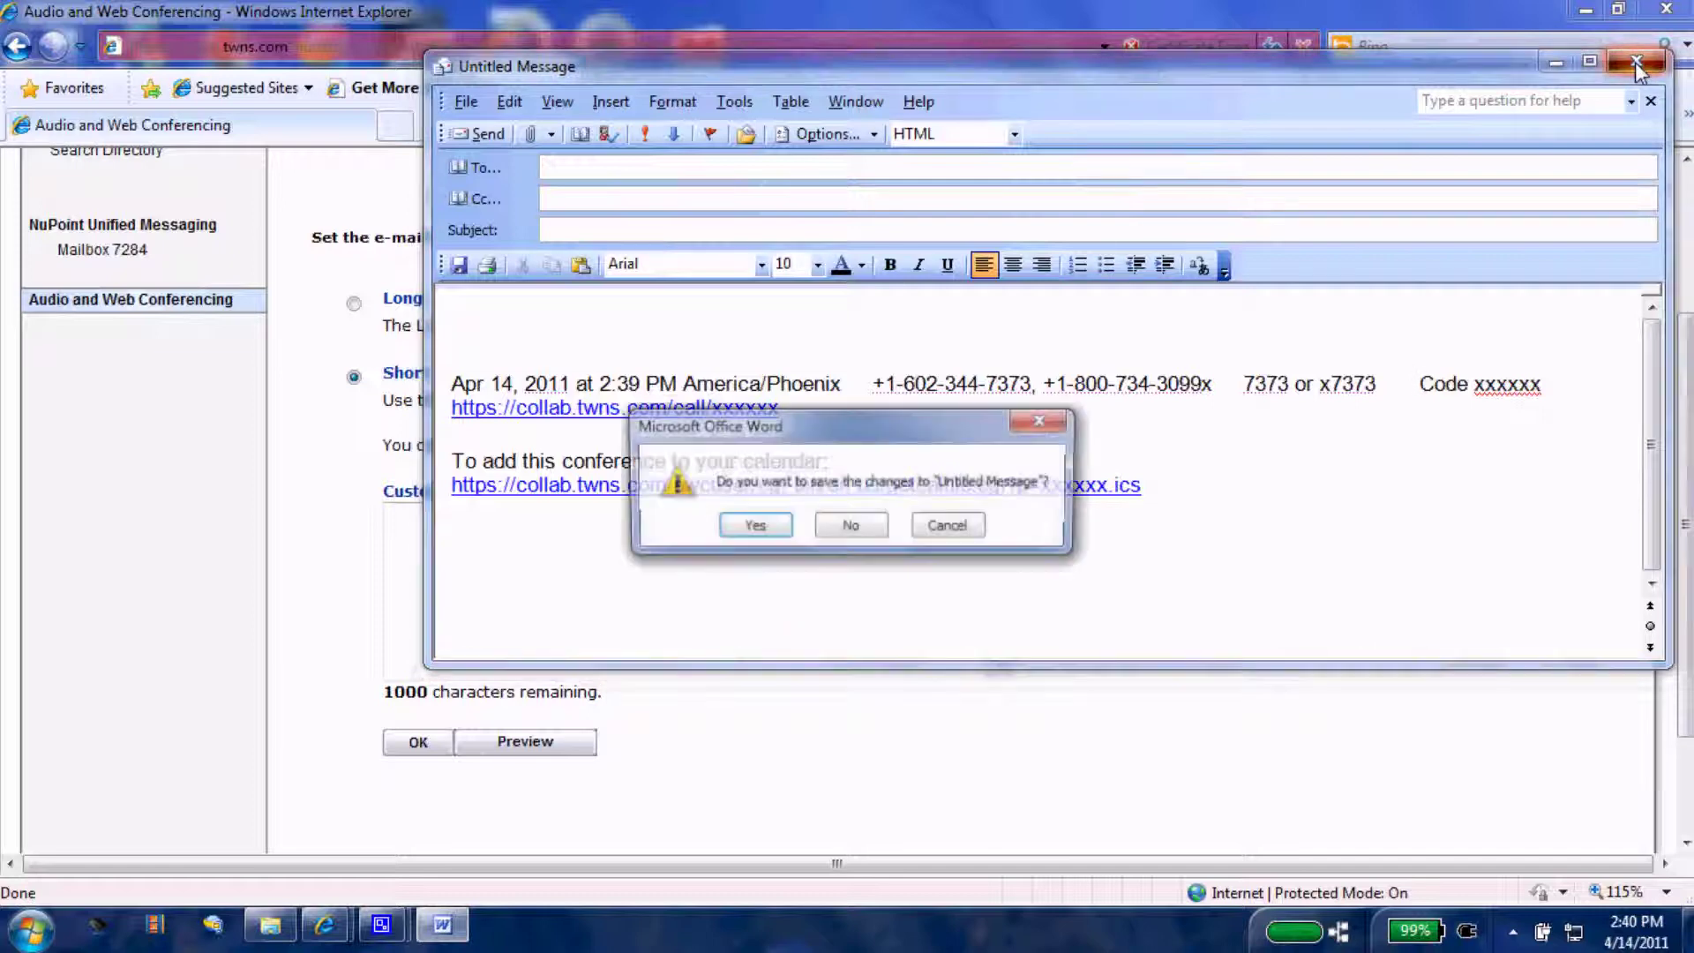
left_click(853, 527)
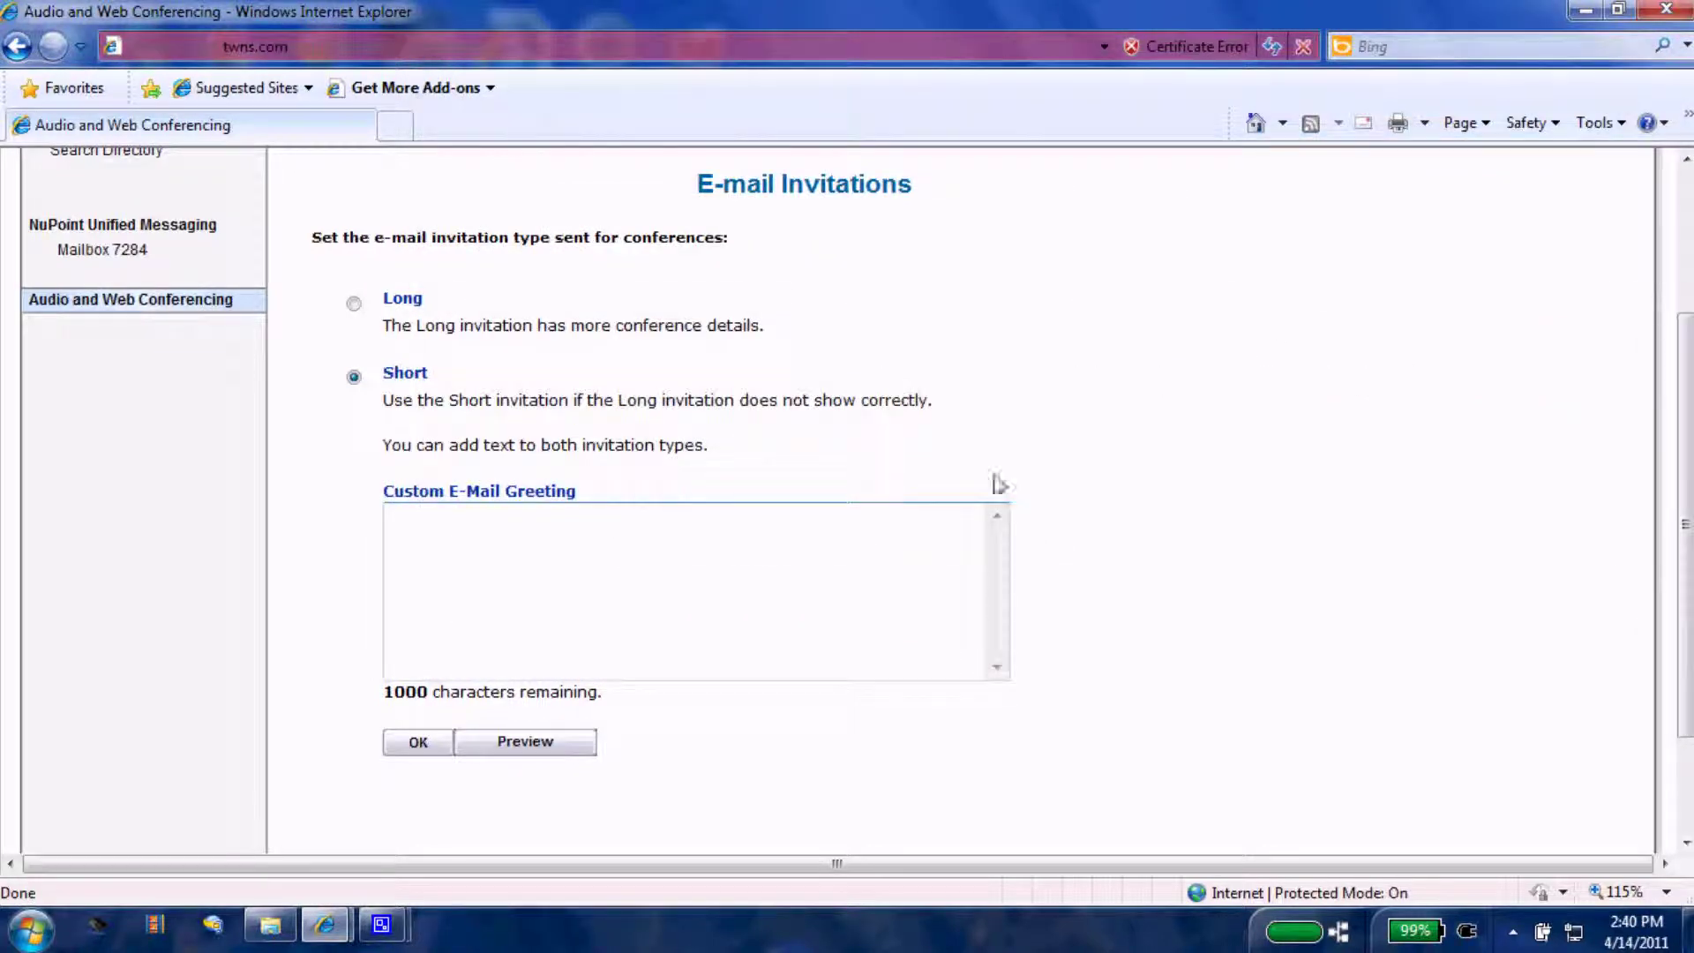
- Examine the Conference Details Reports parameters, including the available date ranges
left_click_drag(1682, 454, 1686, 220)
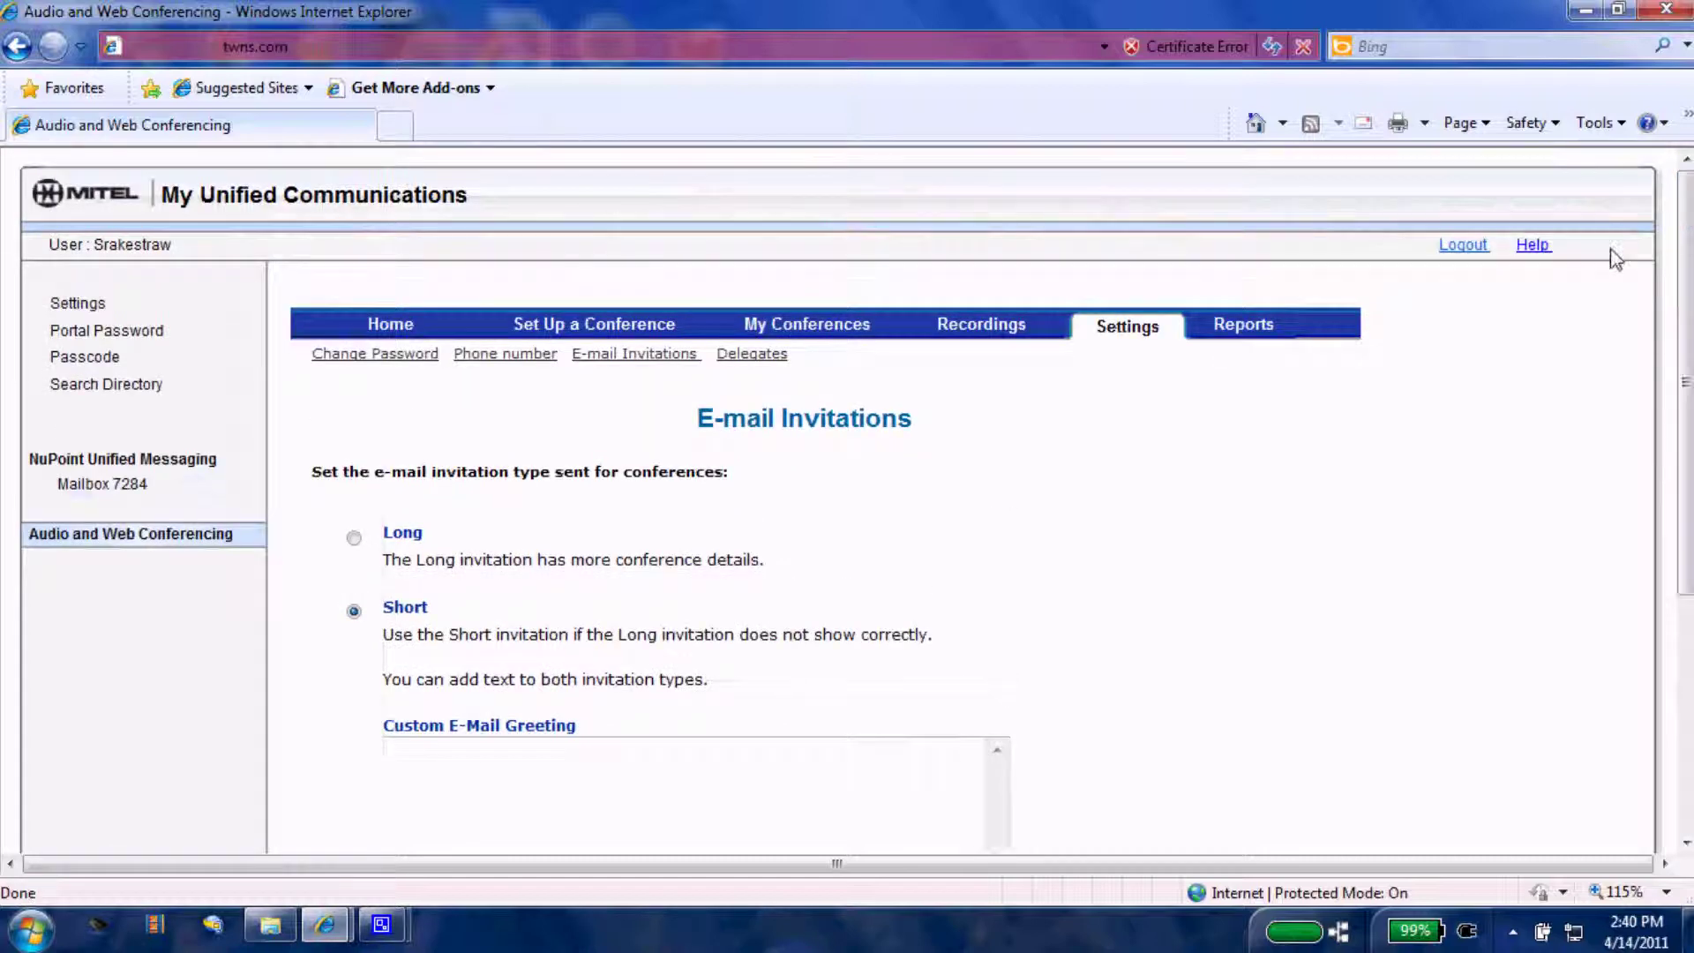
left_click(1250, 337)
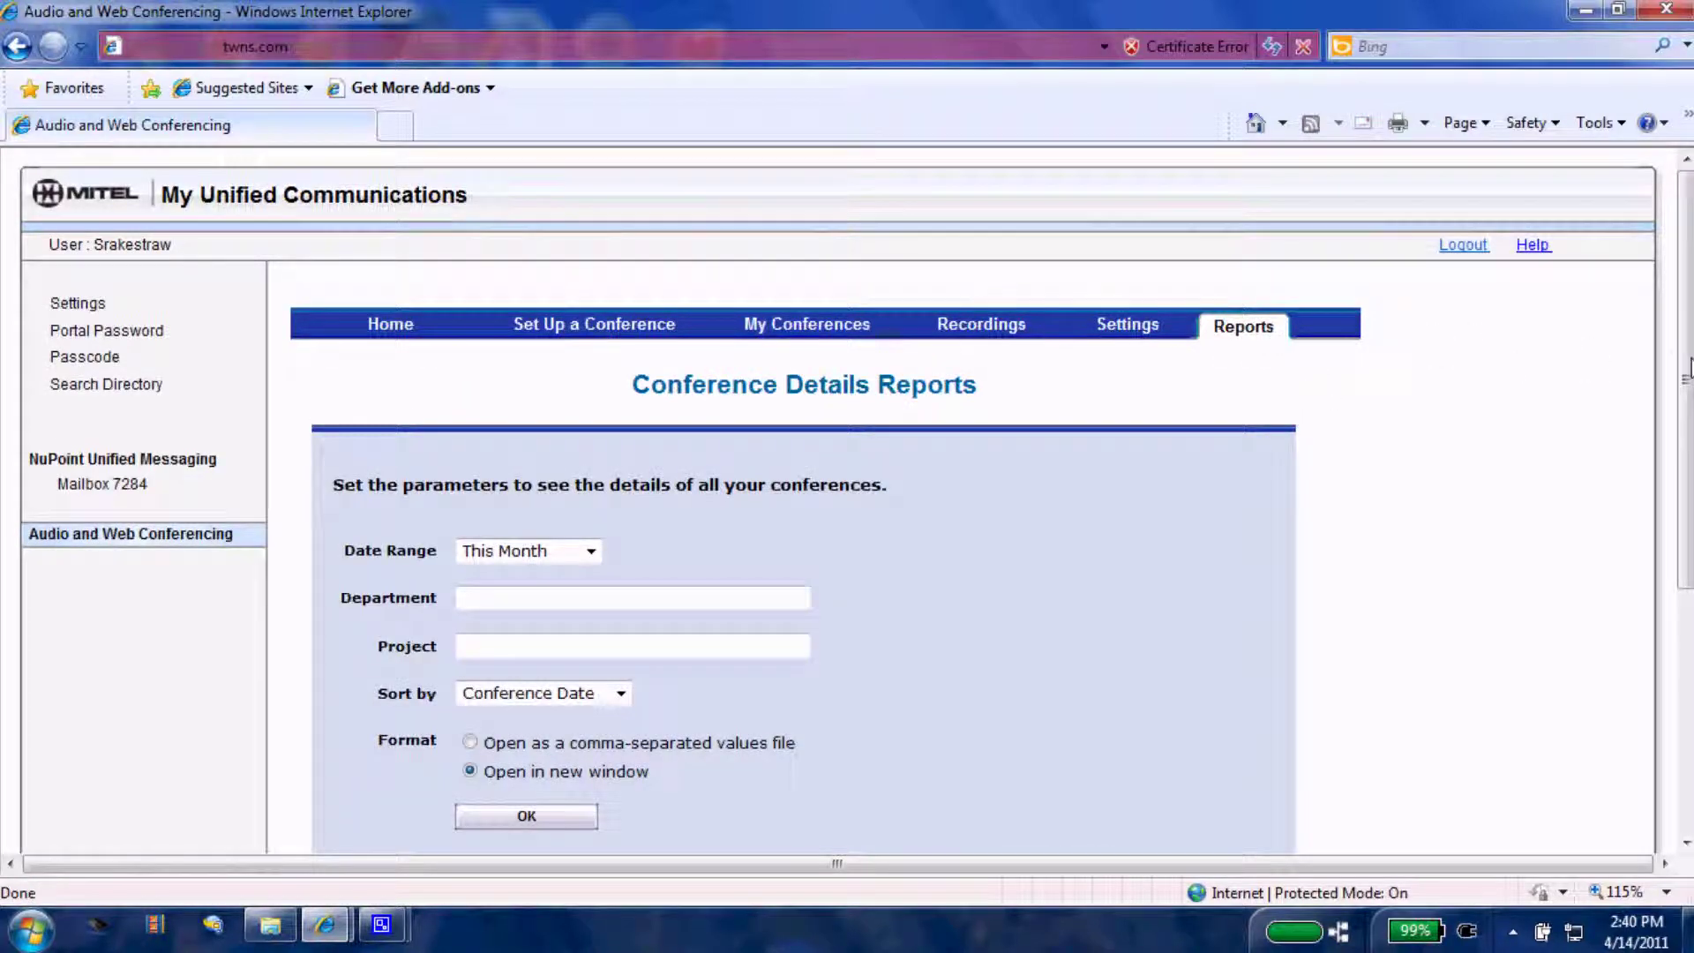
scroll(1689, 366, "down", 3)
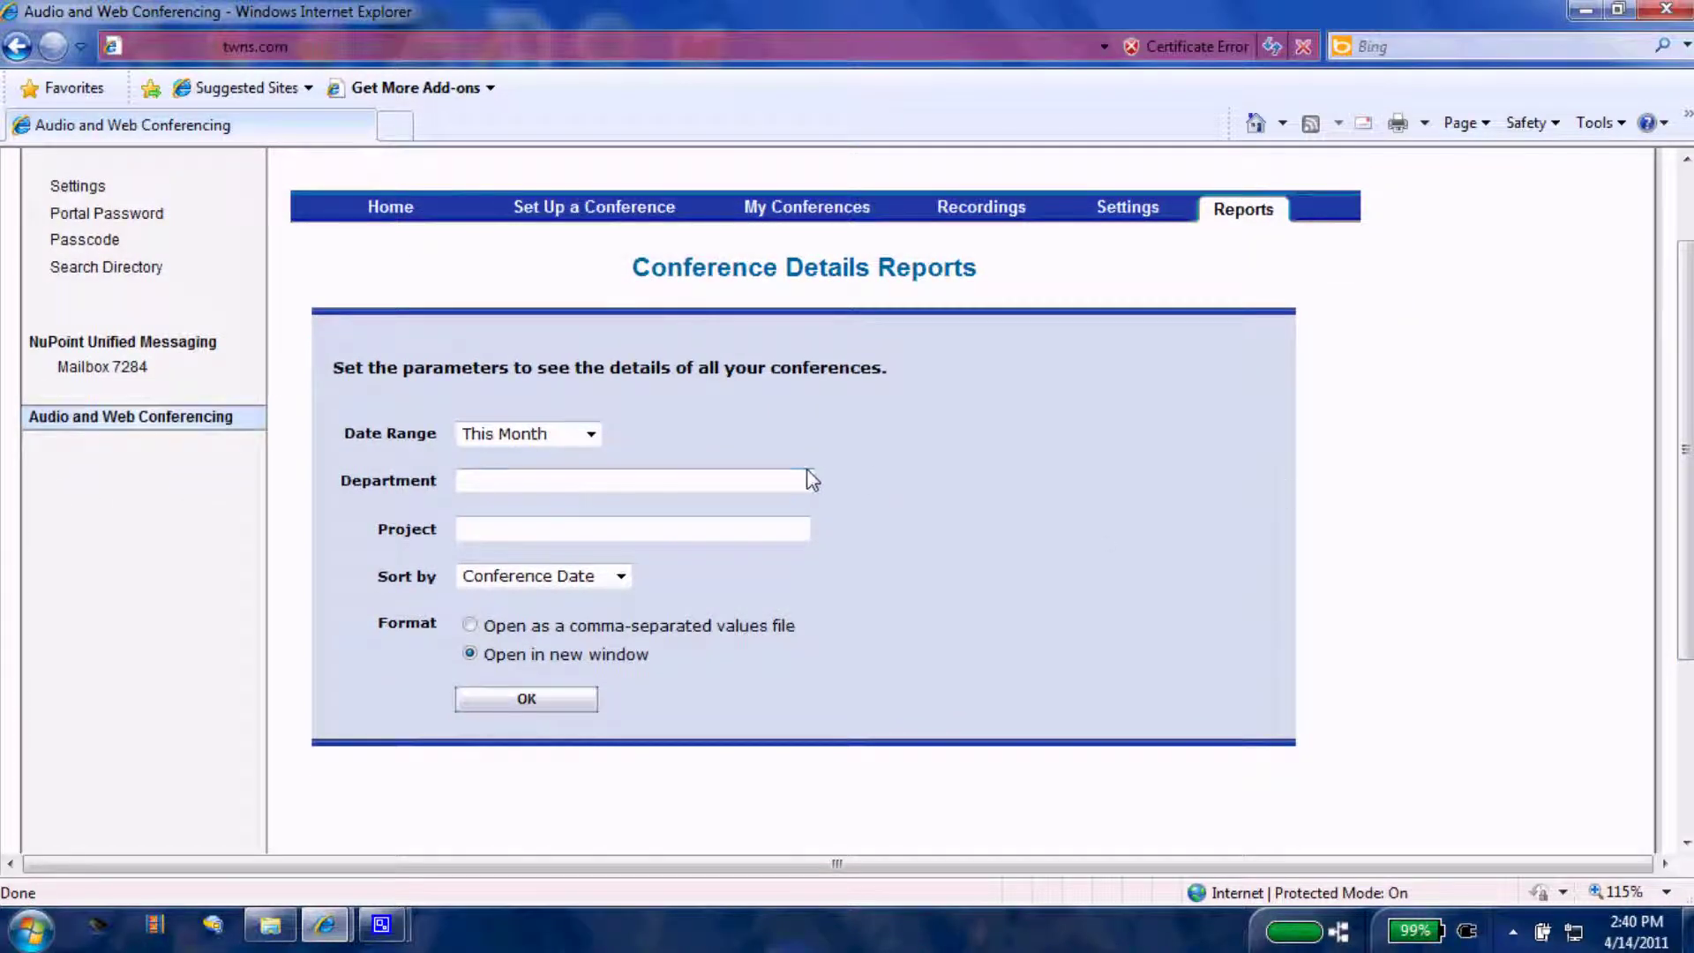
left_click(591, 435)
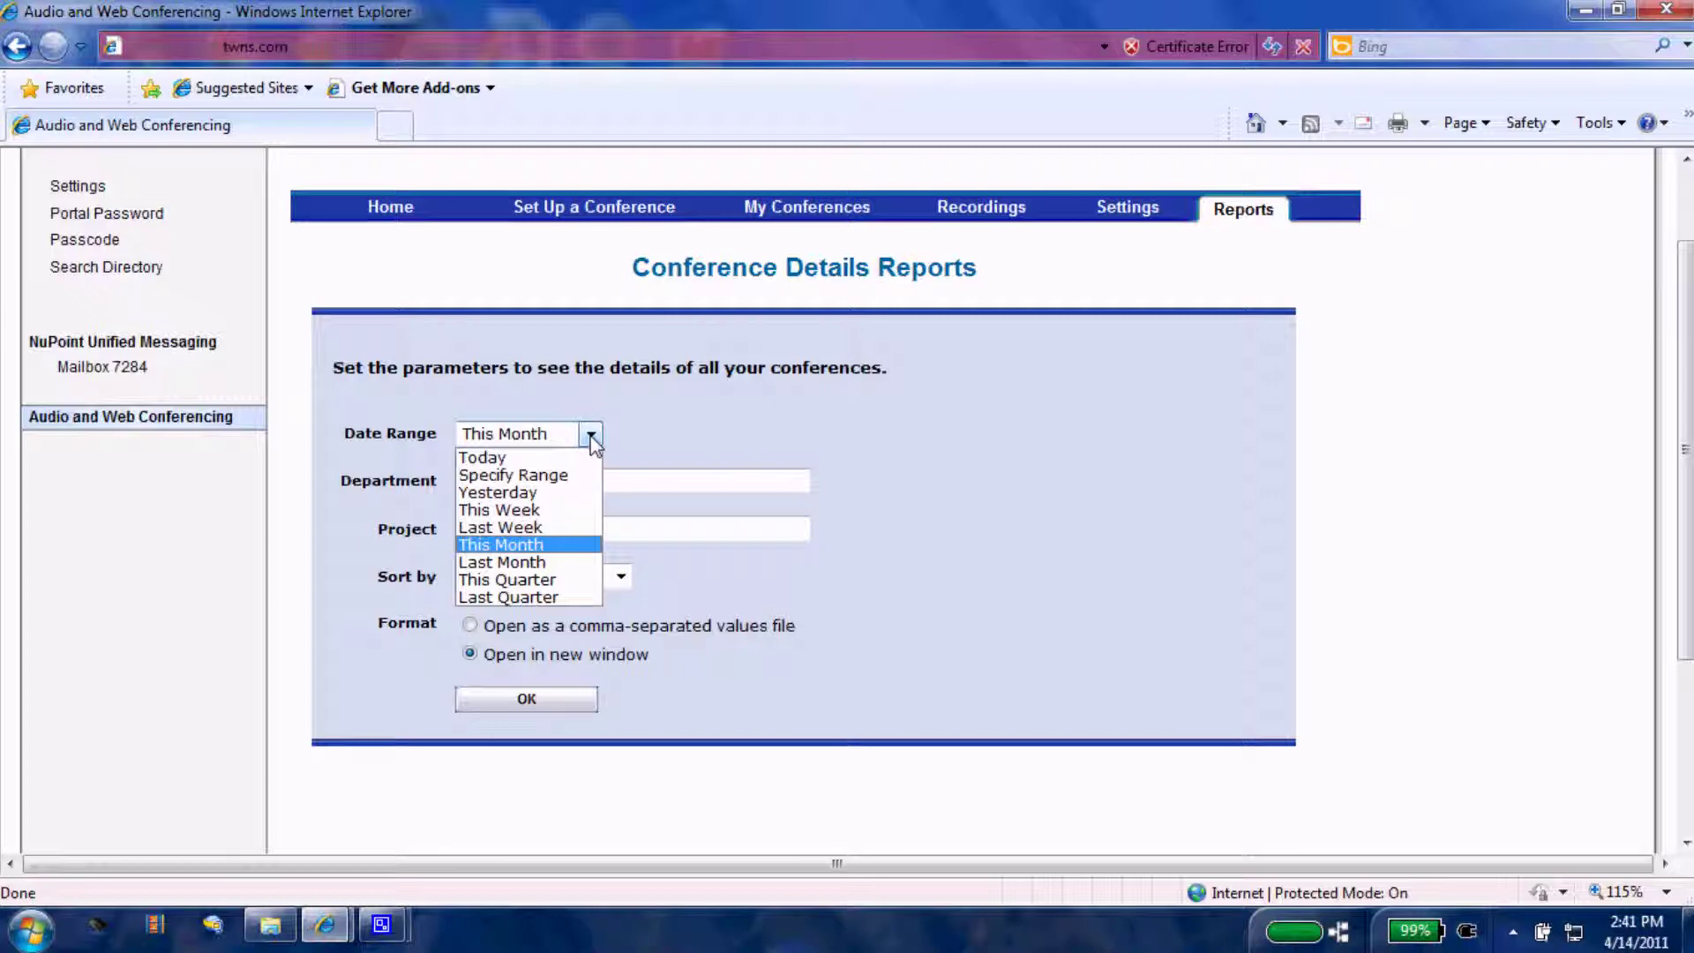
left_click(591, 436)
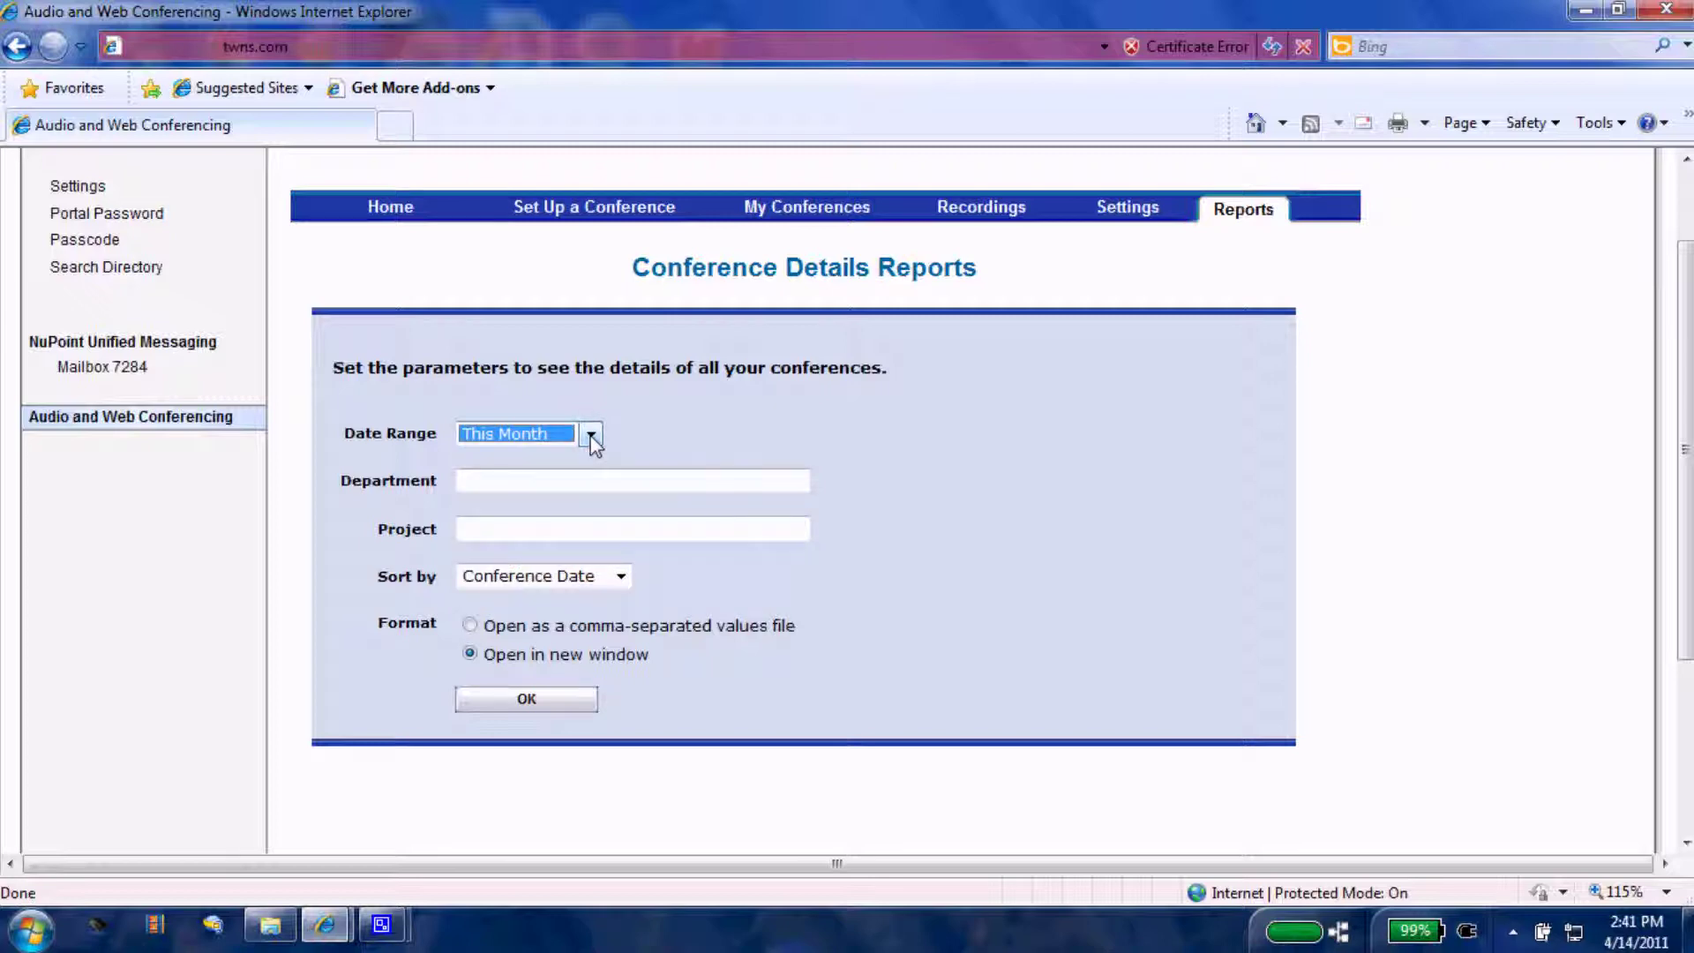
- Begin a one-time conference named Training and set the day of its start date to 15
left_click(574, 212)
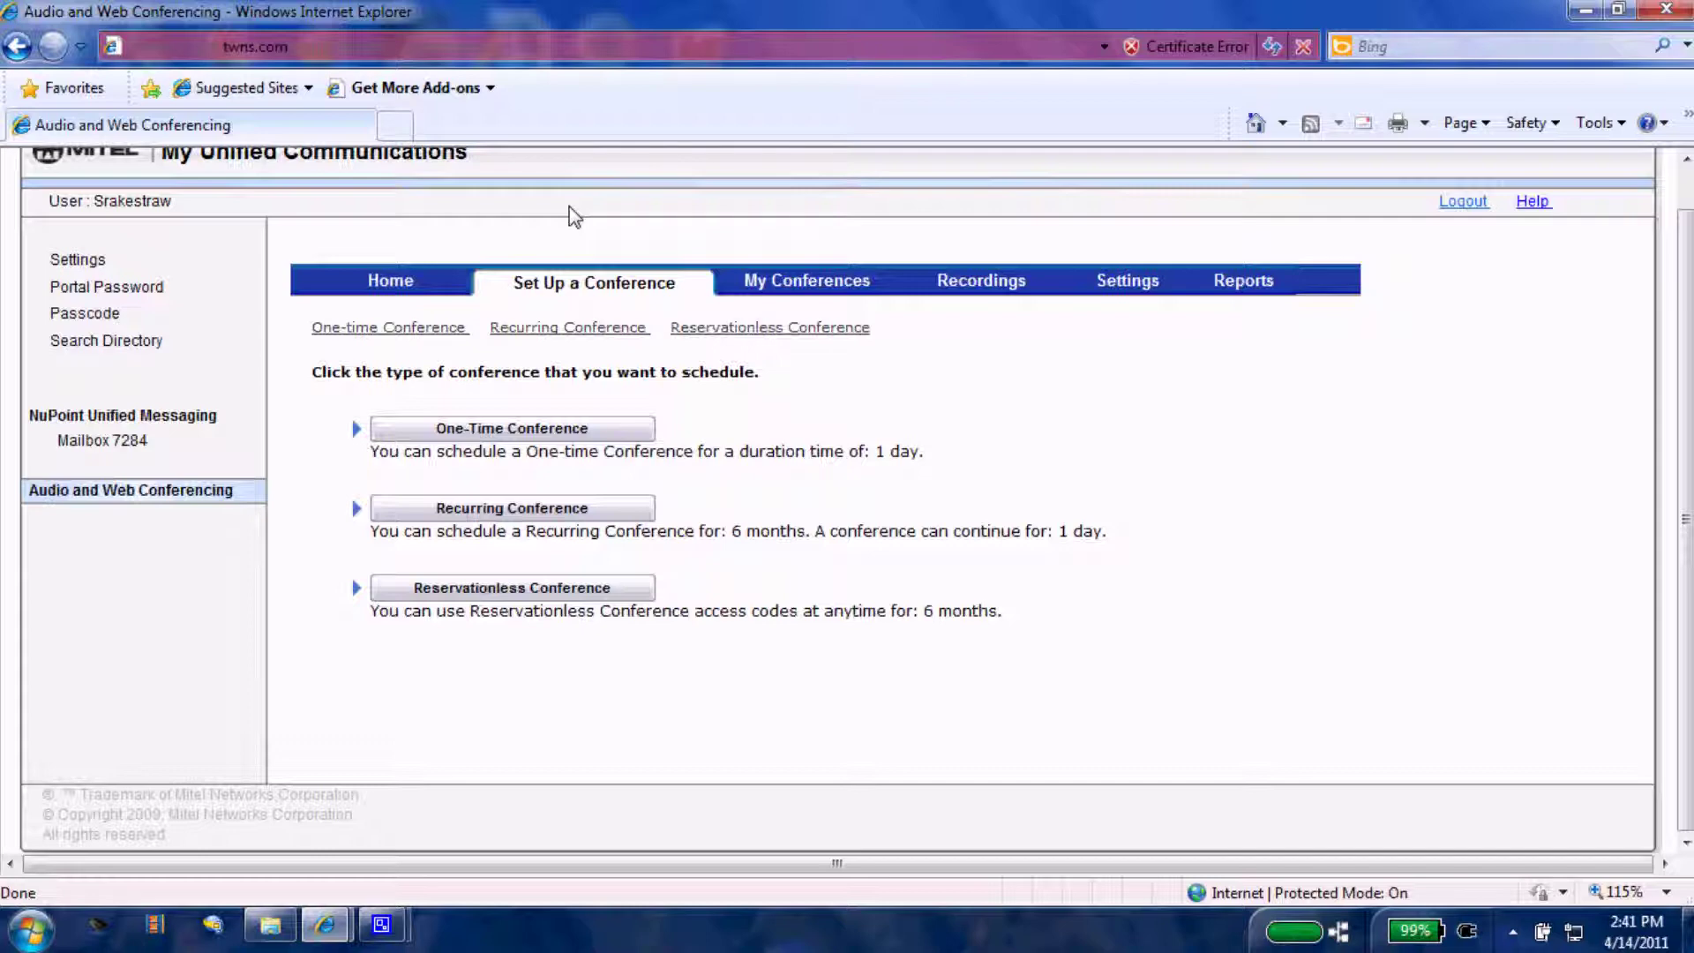
left_click(539, 430)
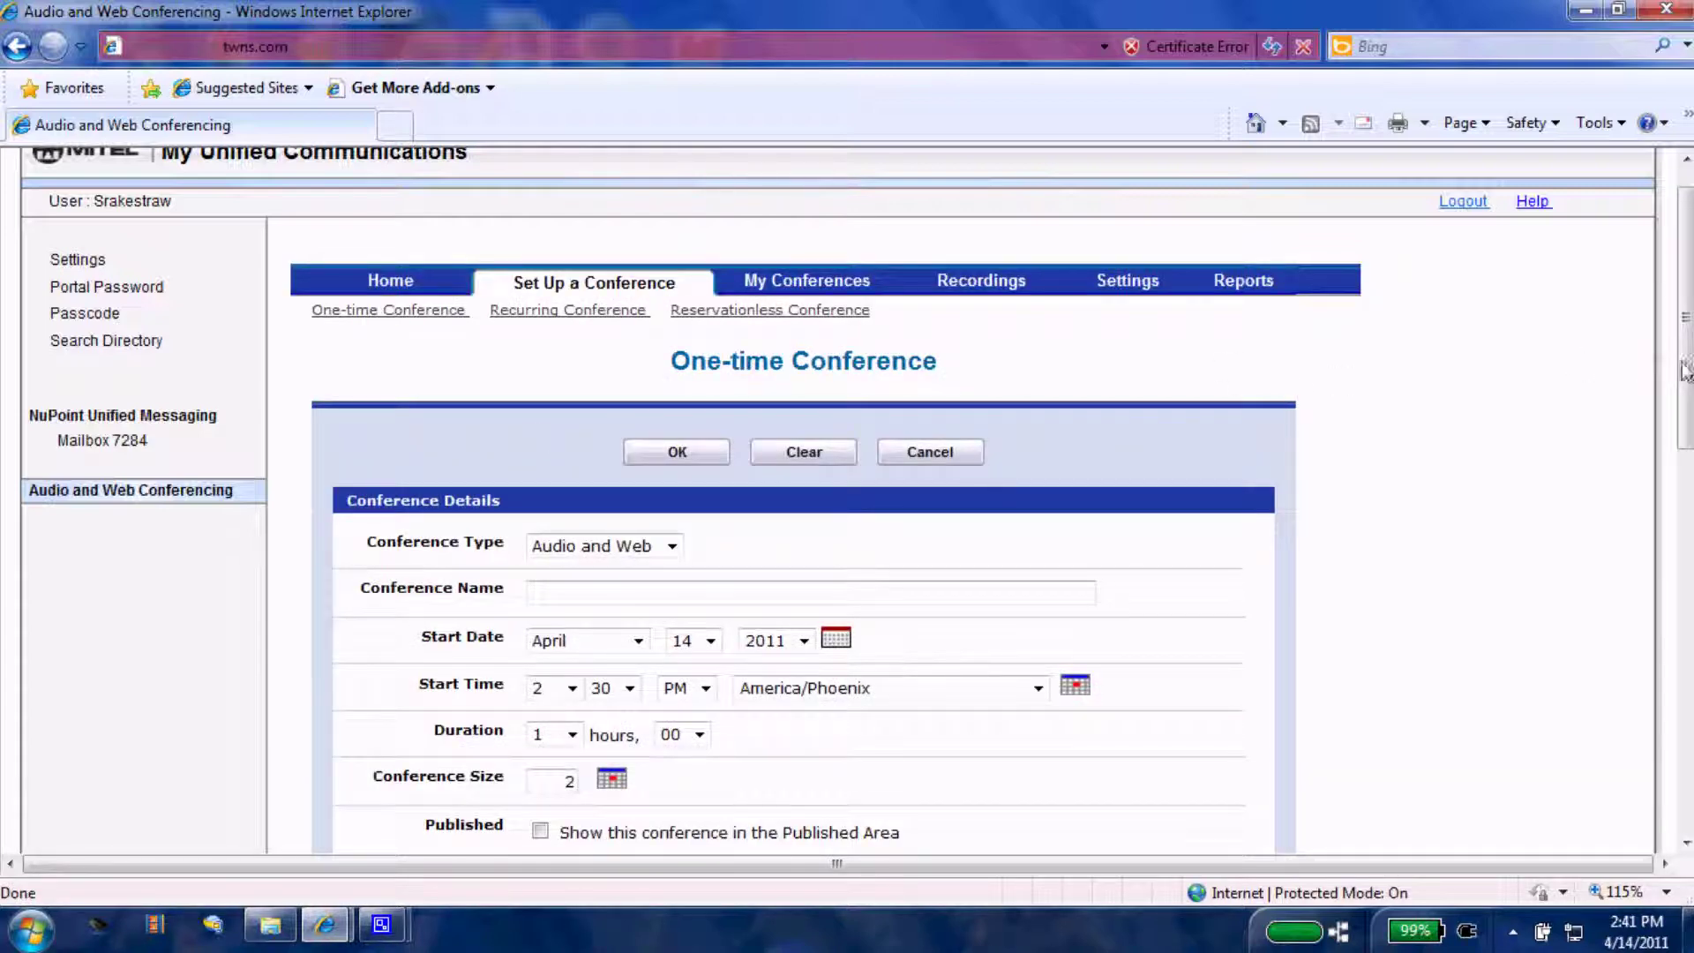
left_click_drag(1679, 369, 1691, 437)
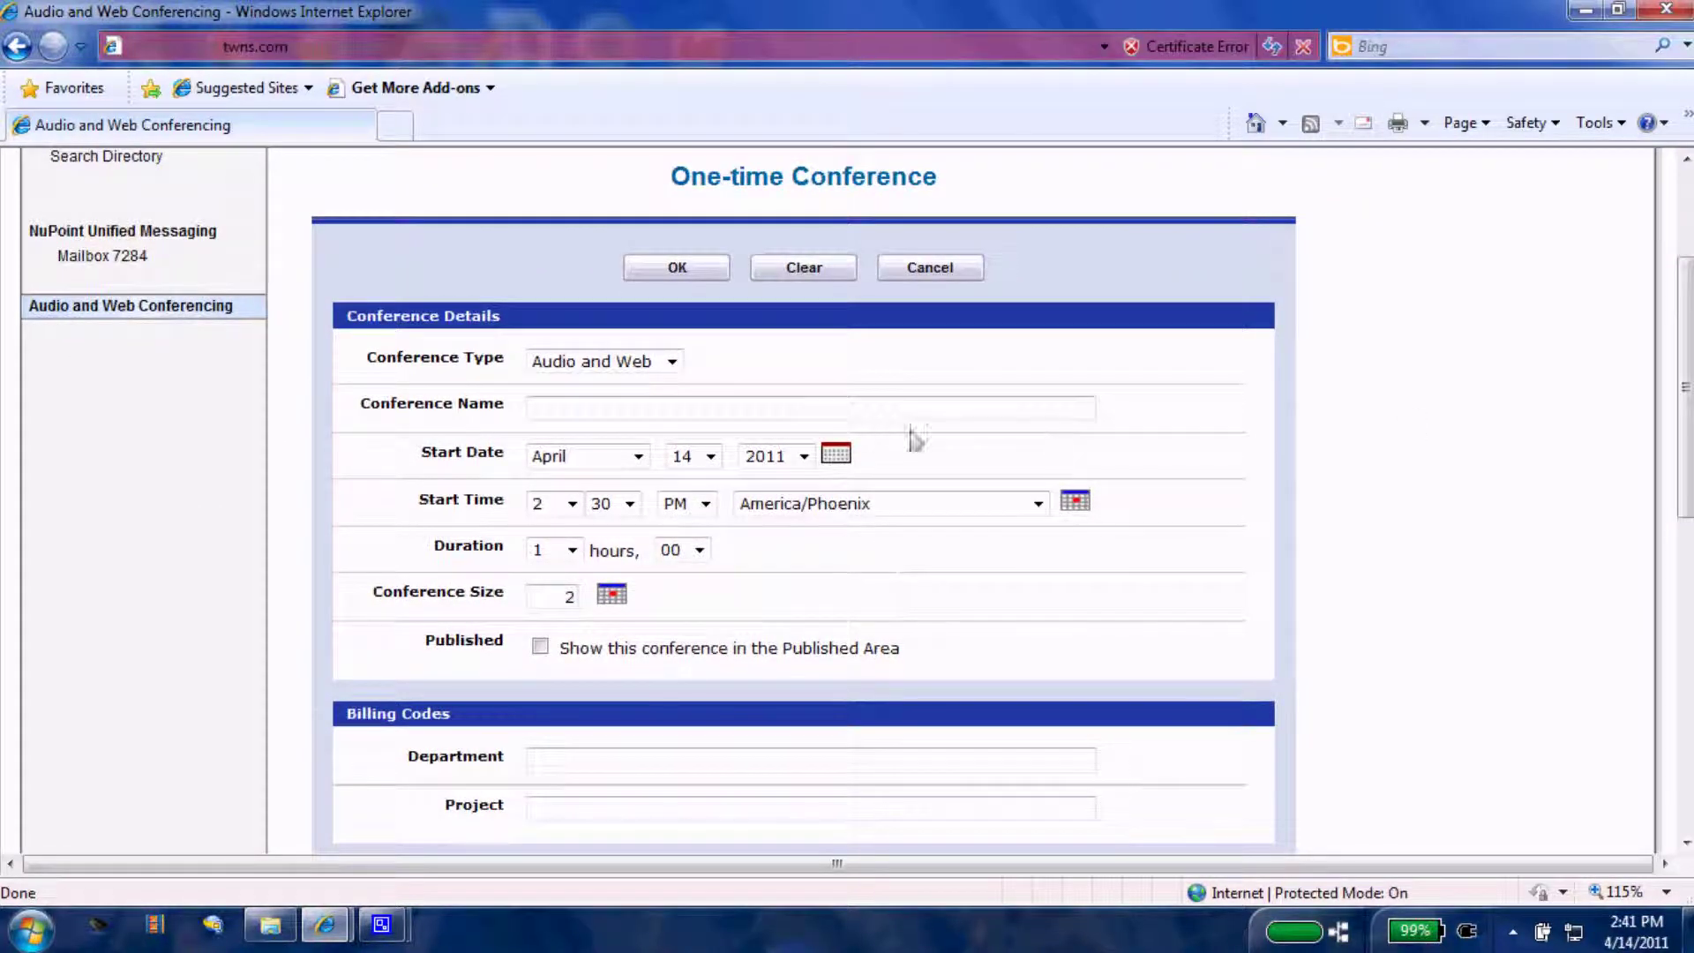
left_click(600, 414)
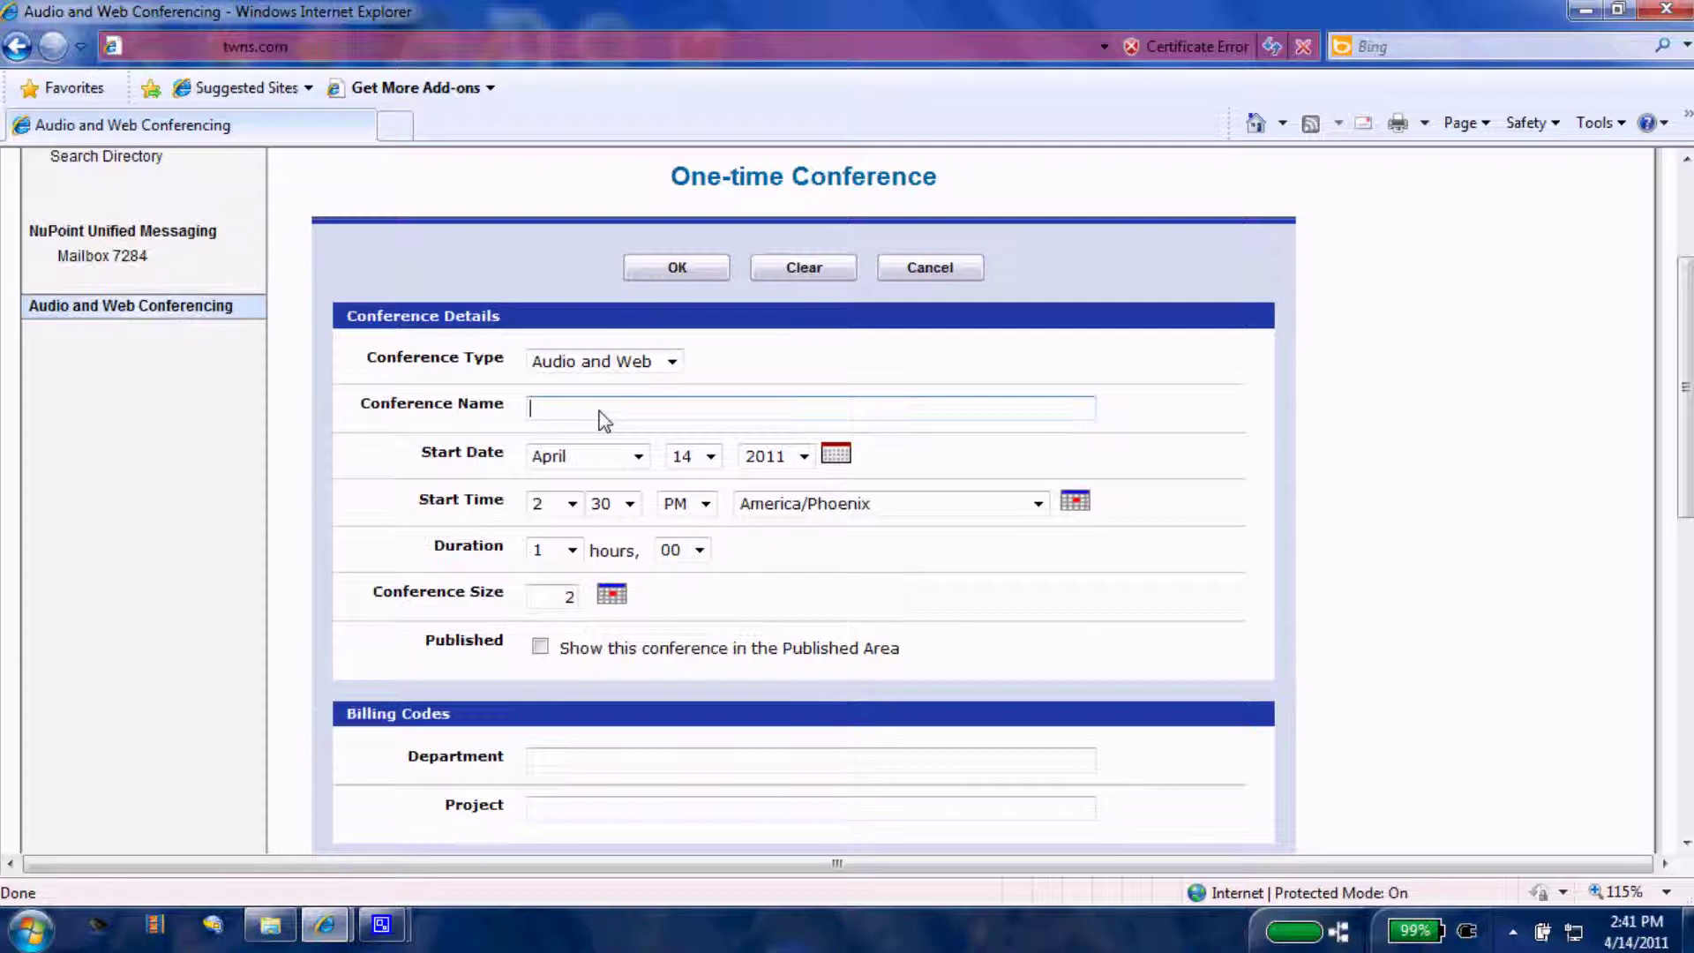
type("Training")
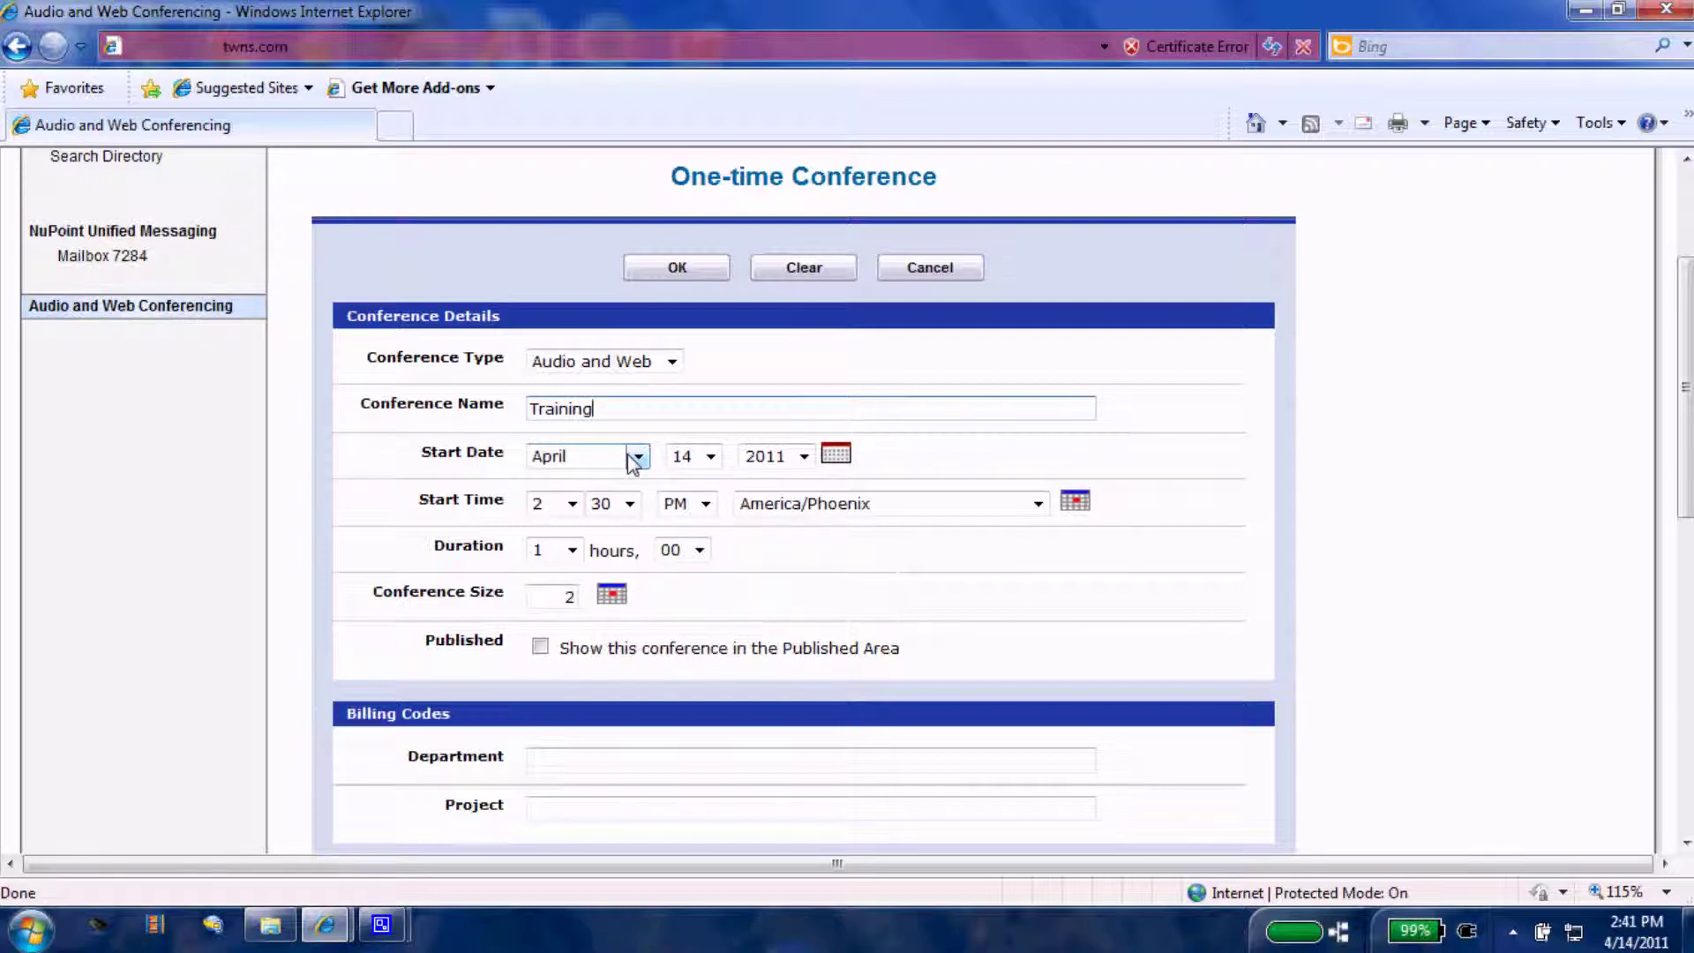
left_click(711, 458)
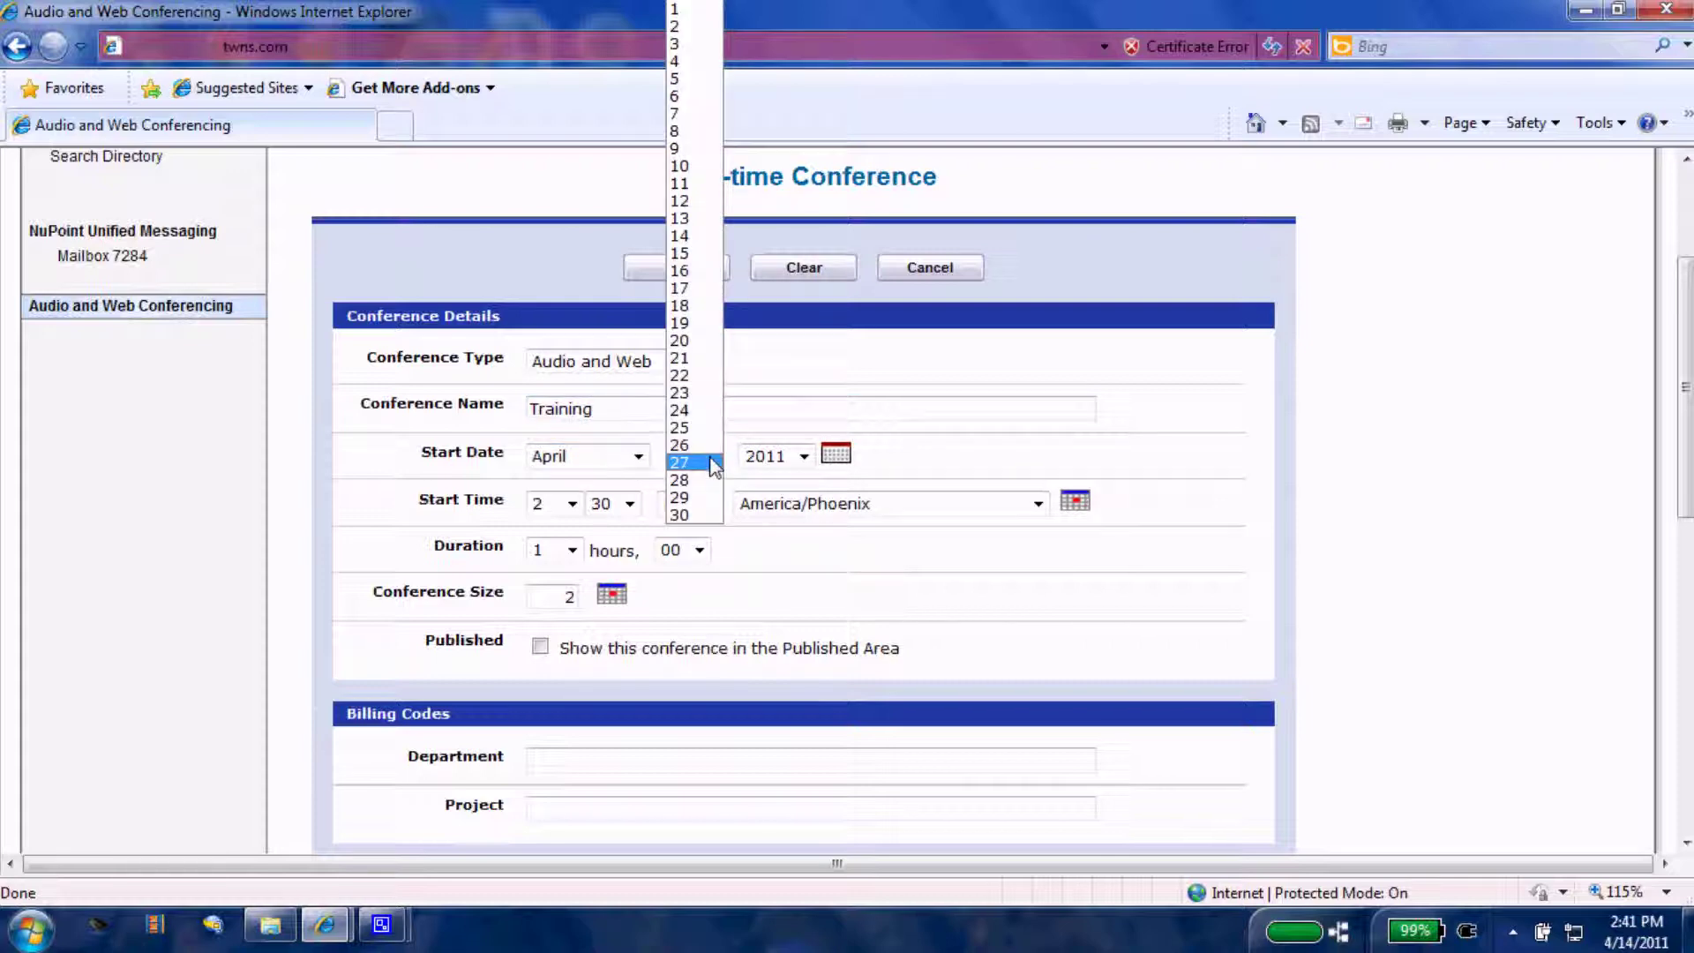
left_click(688, 253)
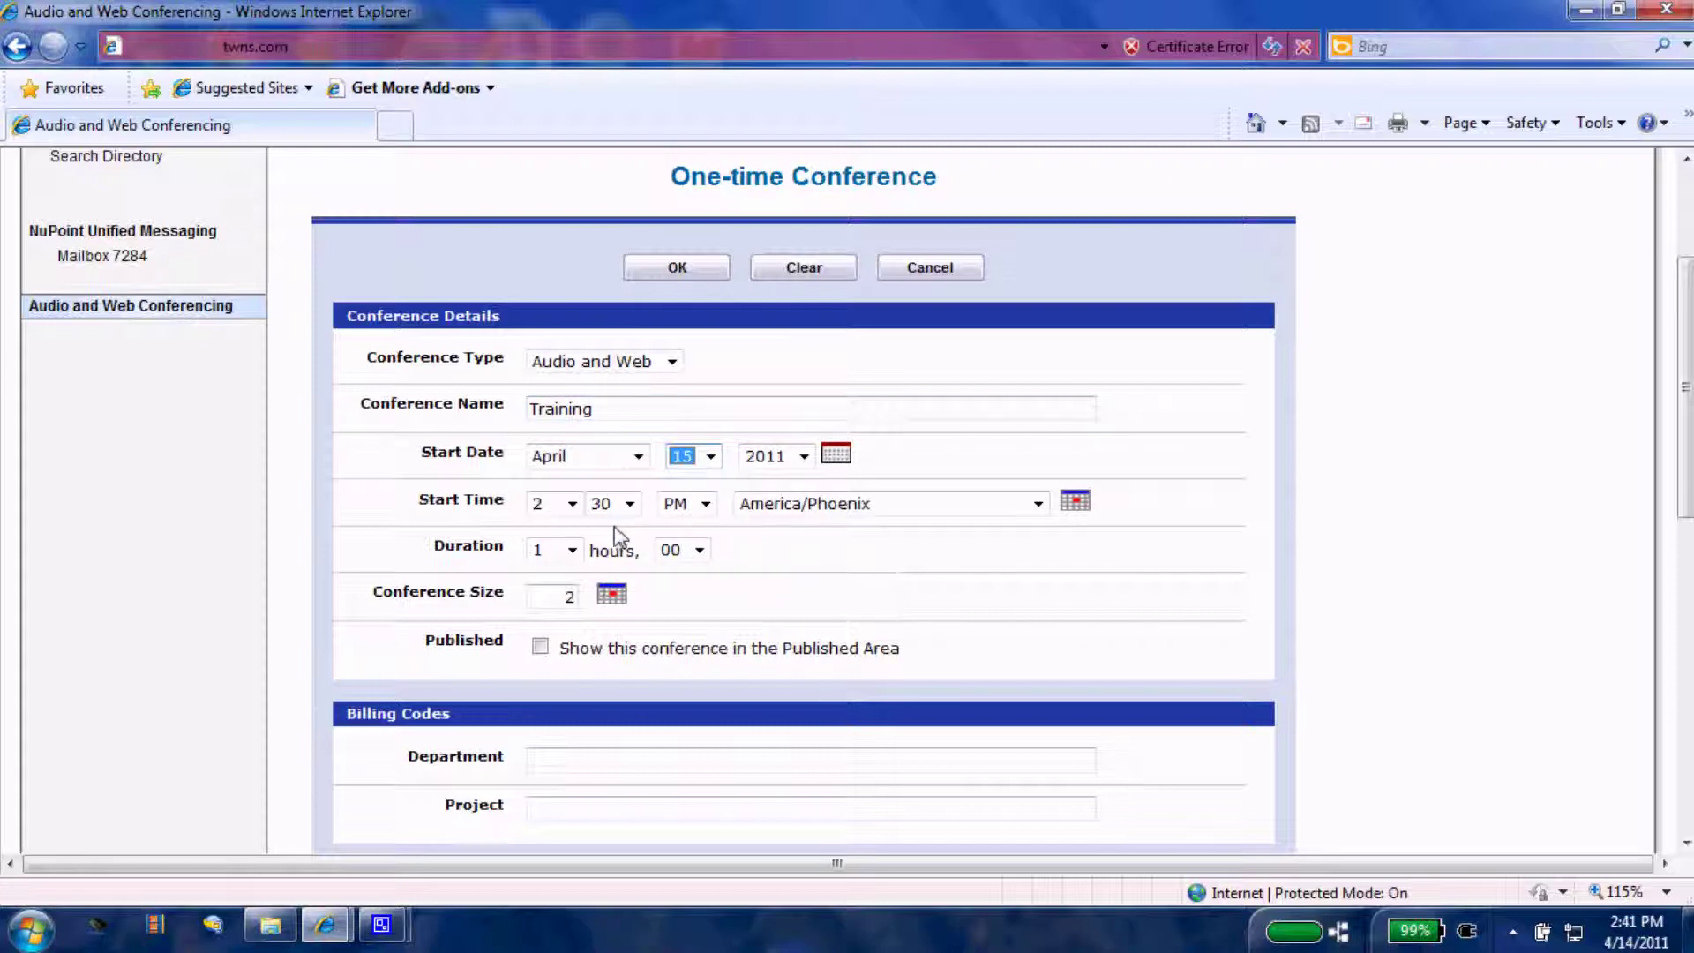
- Set the conference's start time to 10:00 AM, keeping the America/Phoenix time zone
left_click(630, 505)
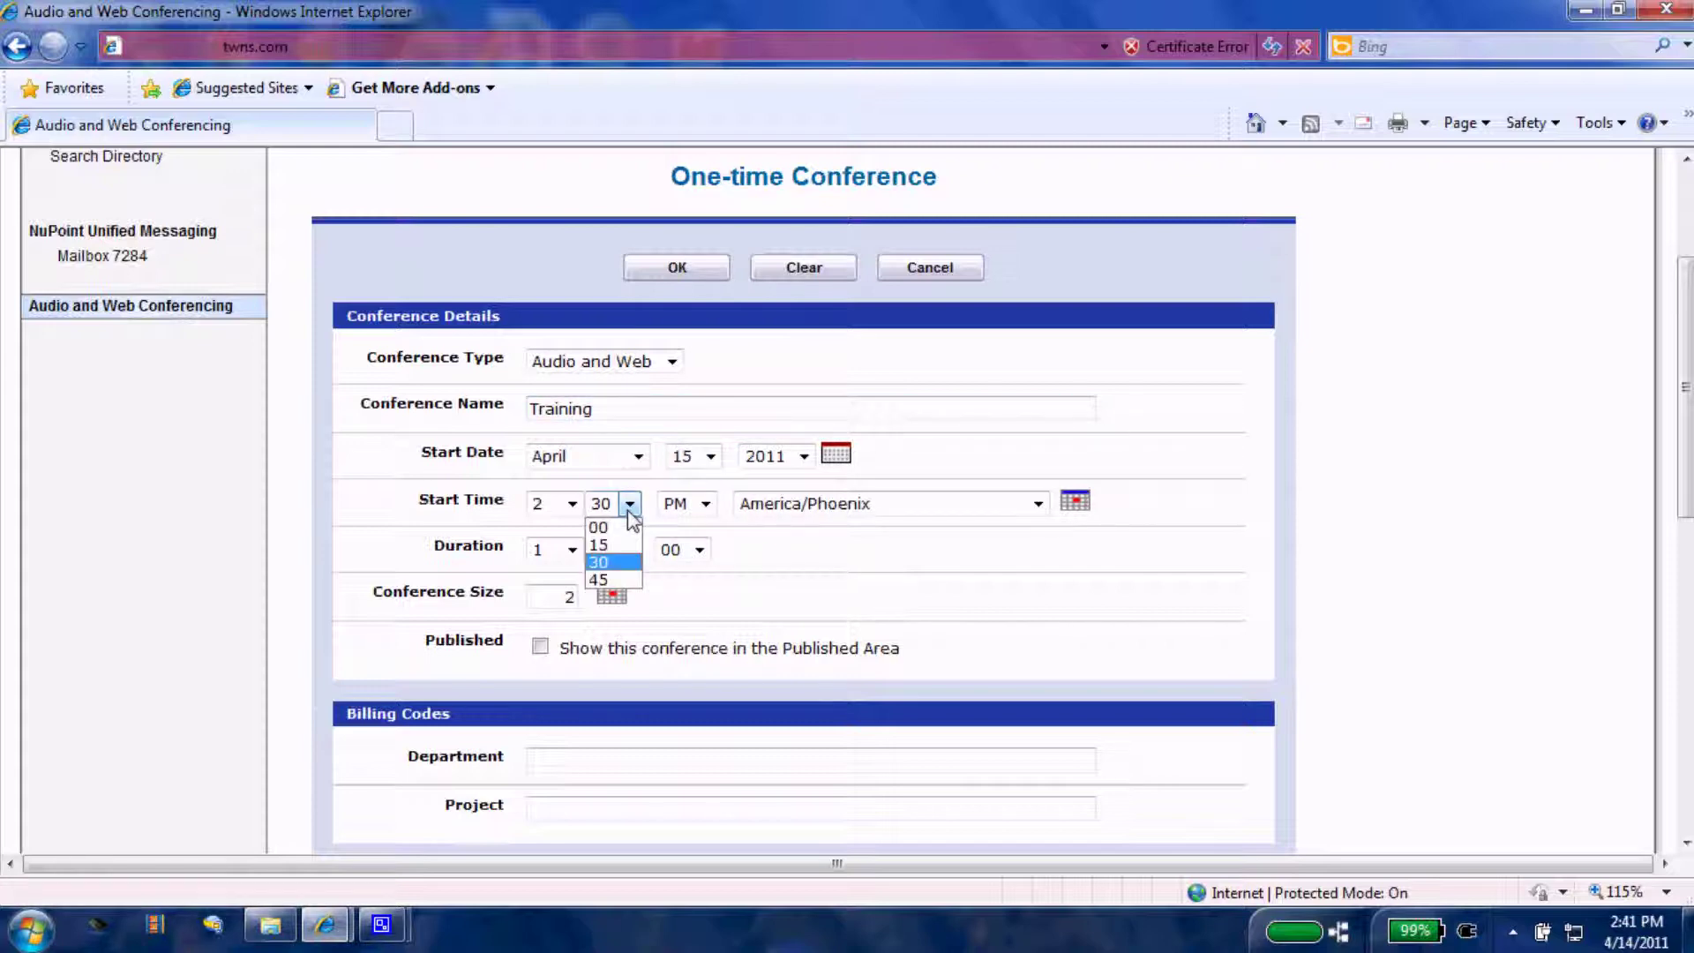
left_click(572, 504)
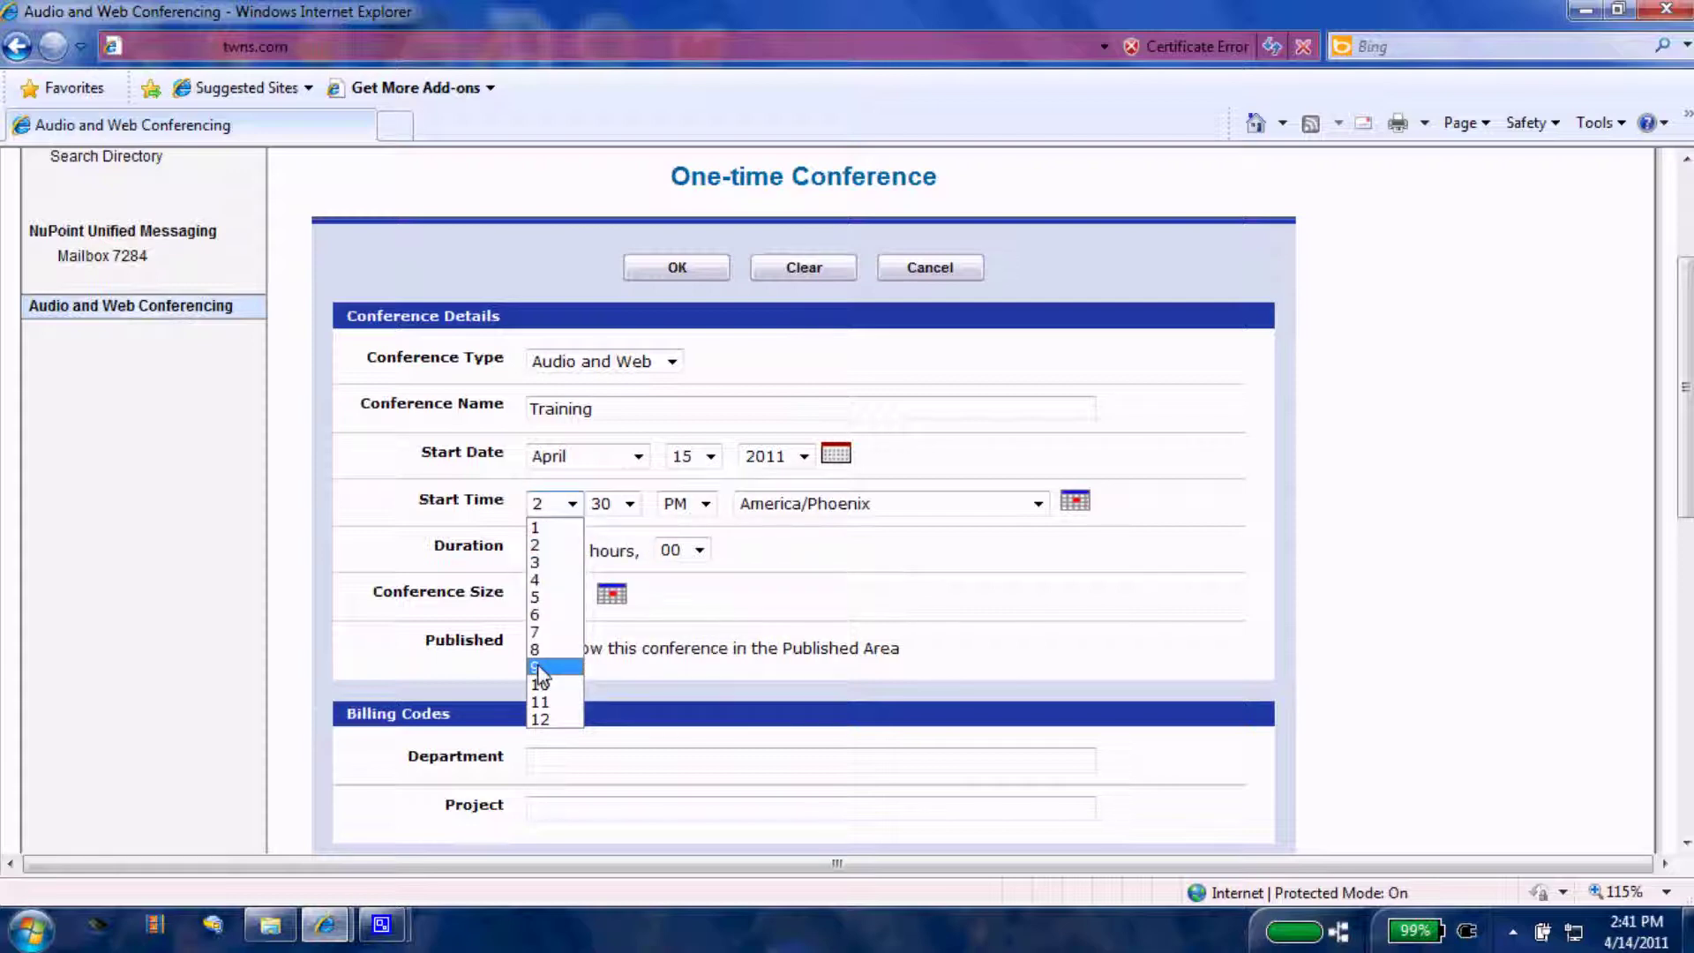
left_click(541, 686)
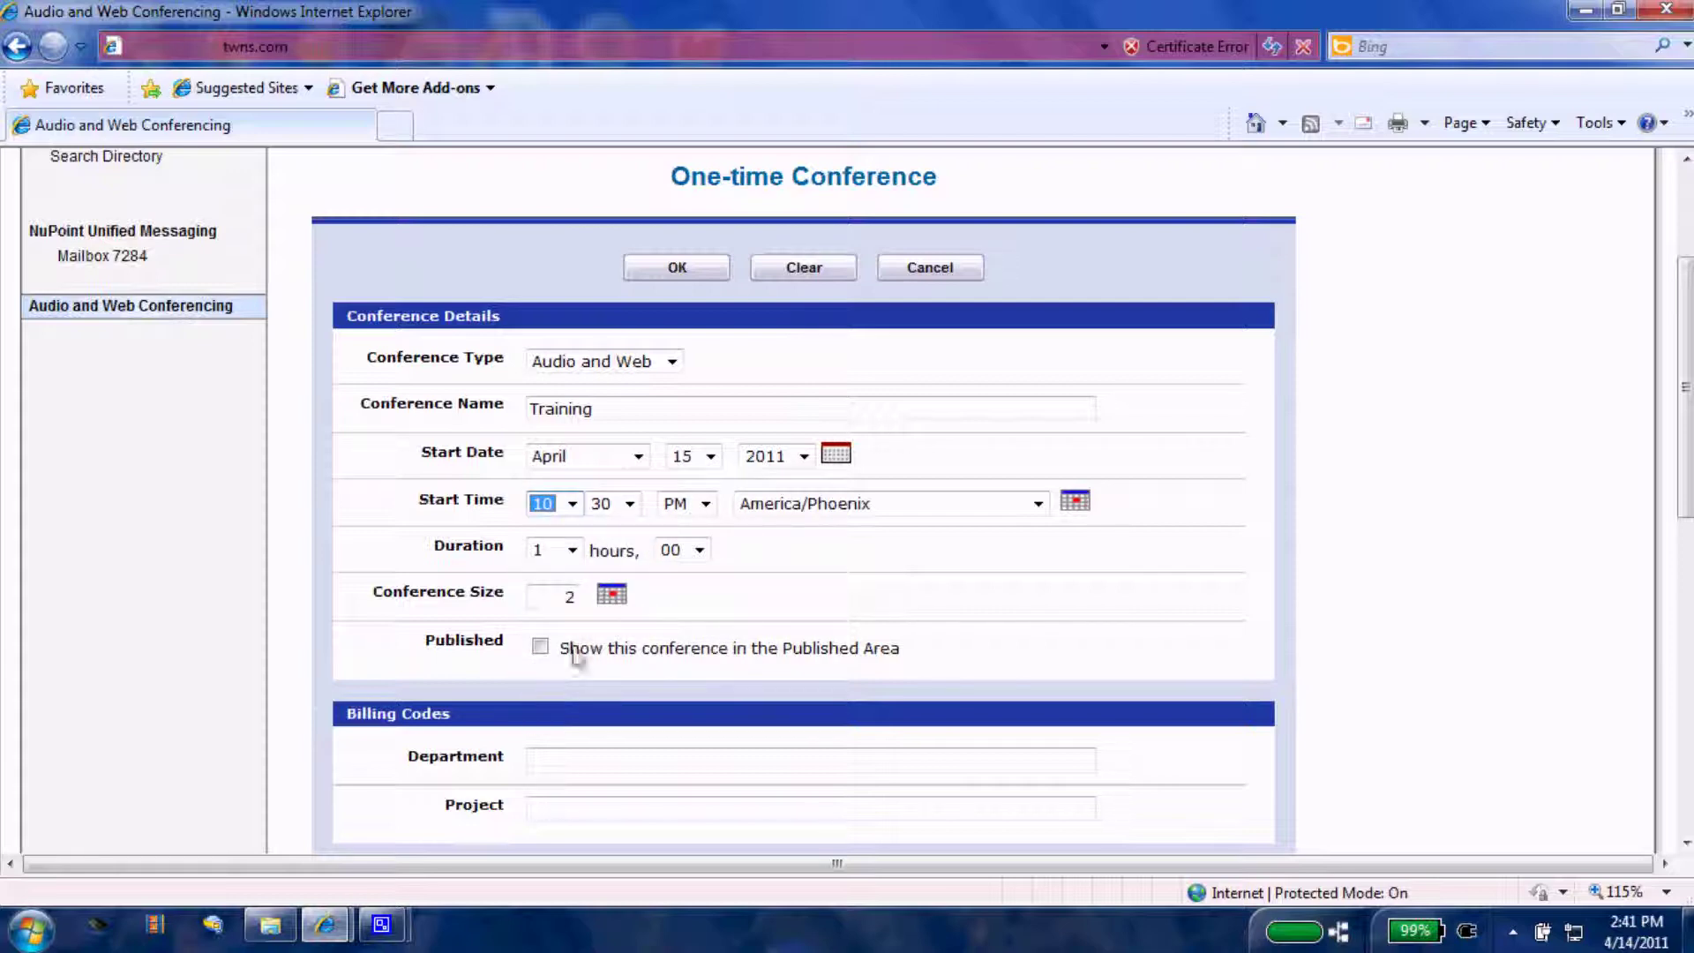
left_click(630, 504)
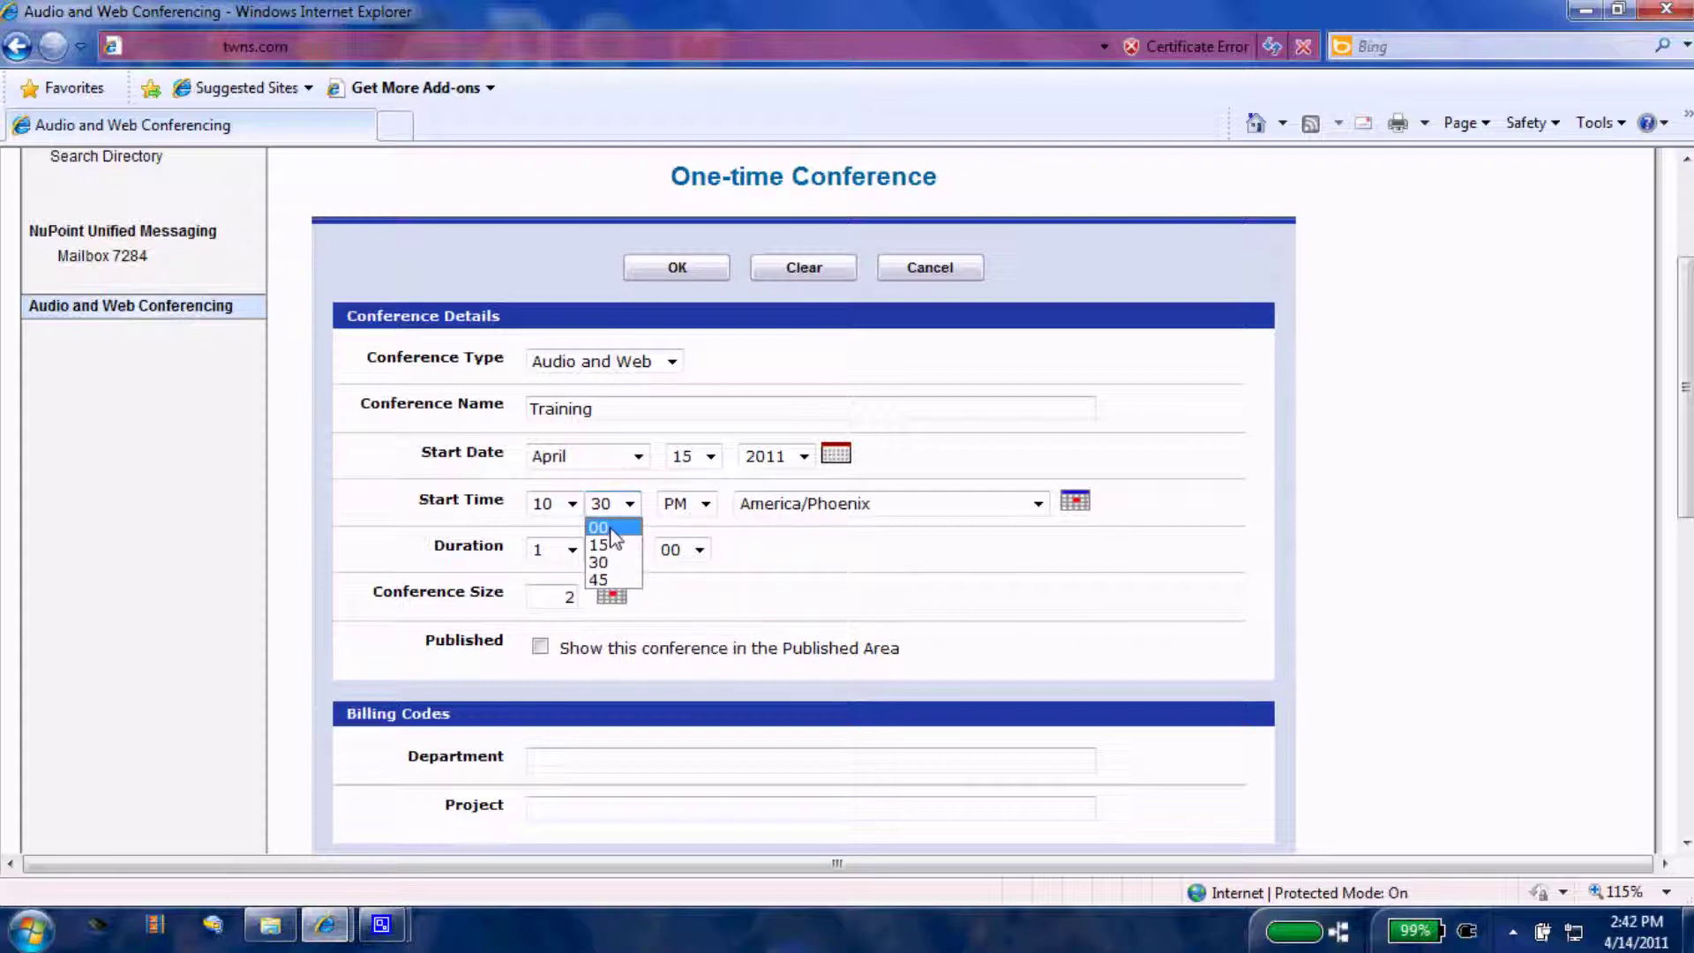
left_click(610, 527)
left_click(706, 505)
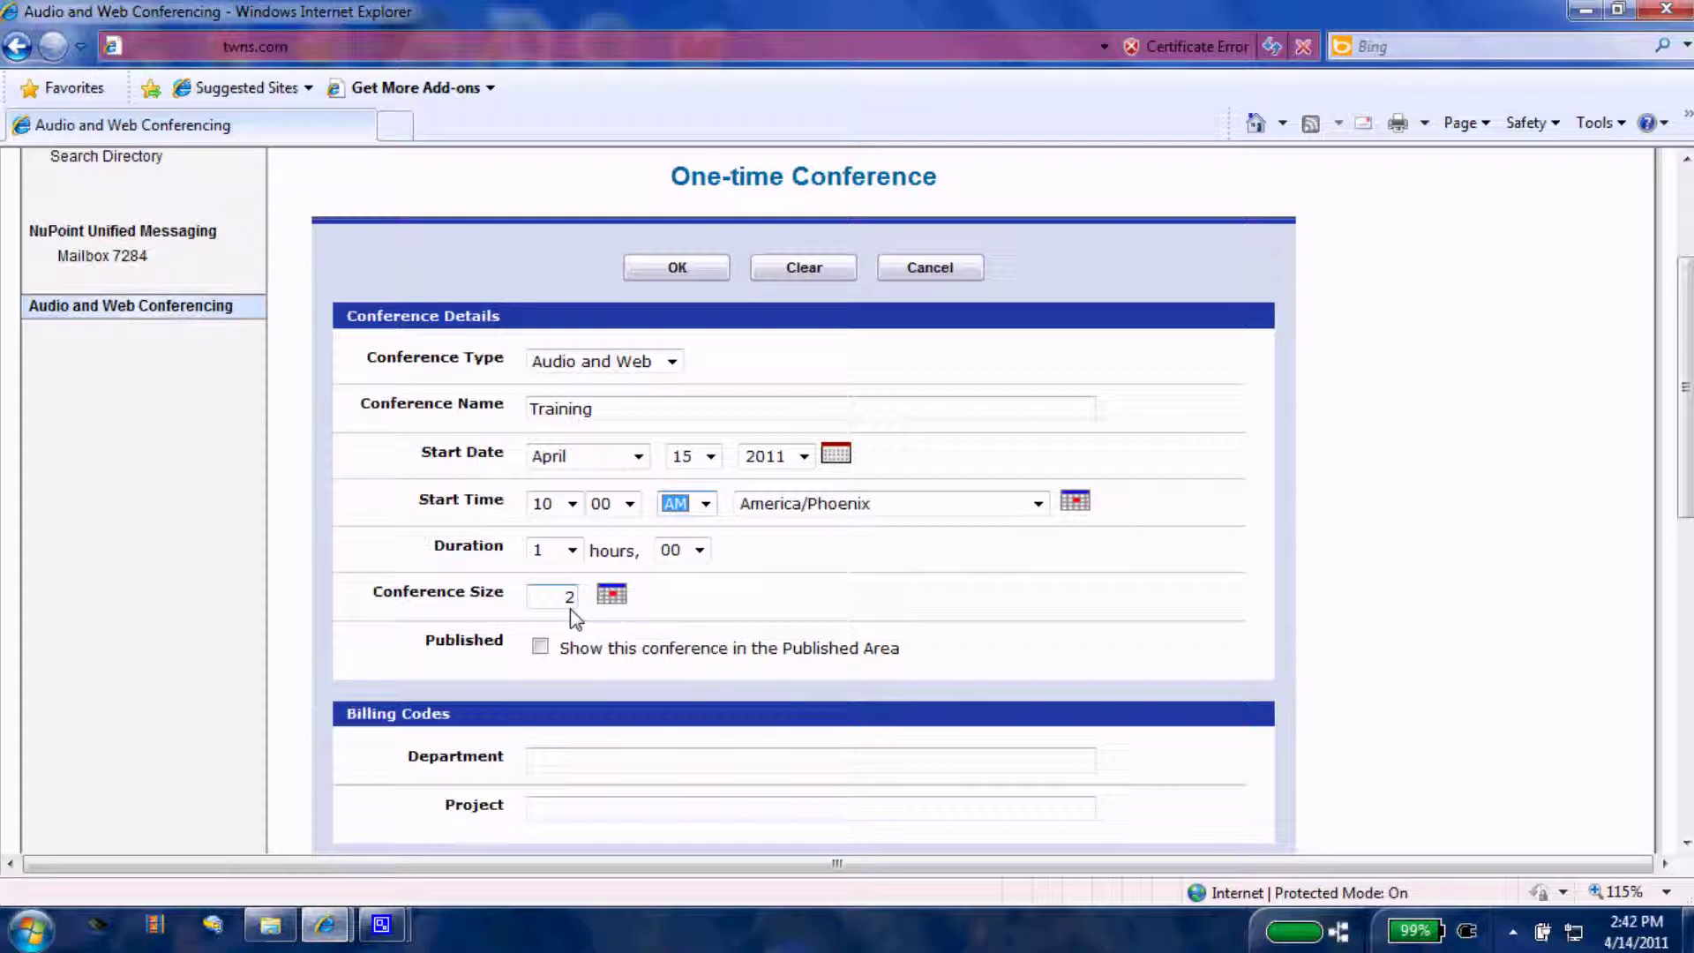
- Set the conference size to 4
left_click(566, 600)
type("8")
key("BackSpace")
type("4")
- Check port availability for the chosen time and size, and show the conference in the Published Area
left_click(612, 598)
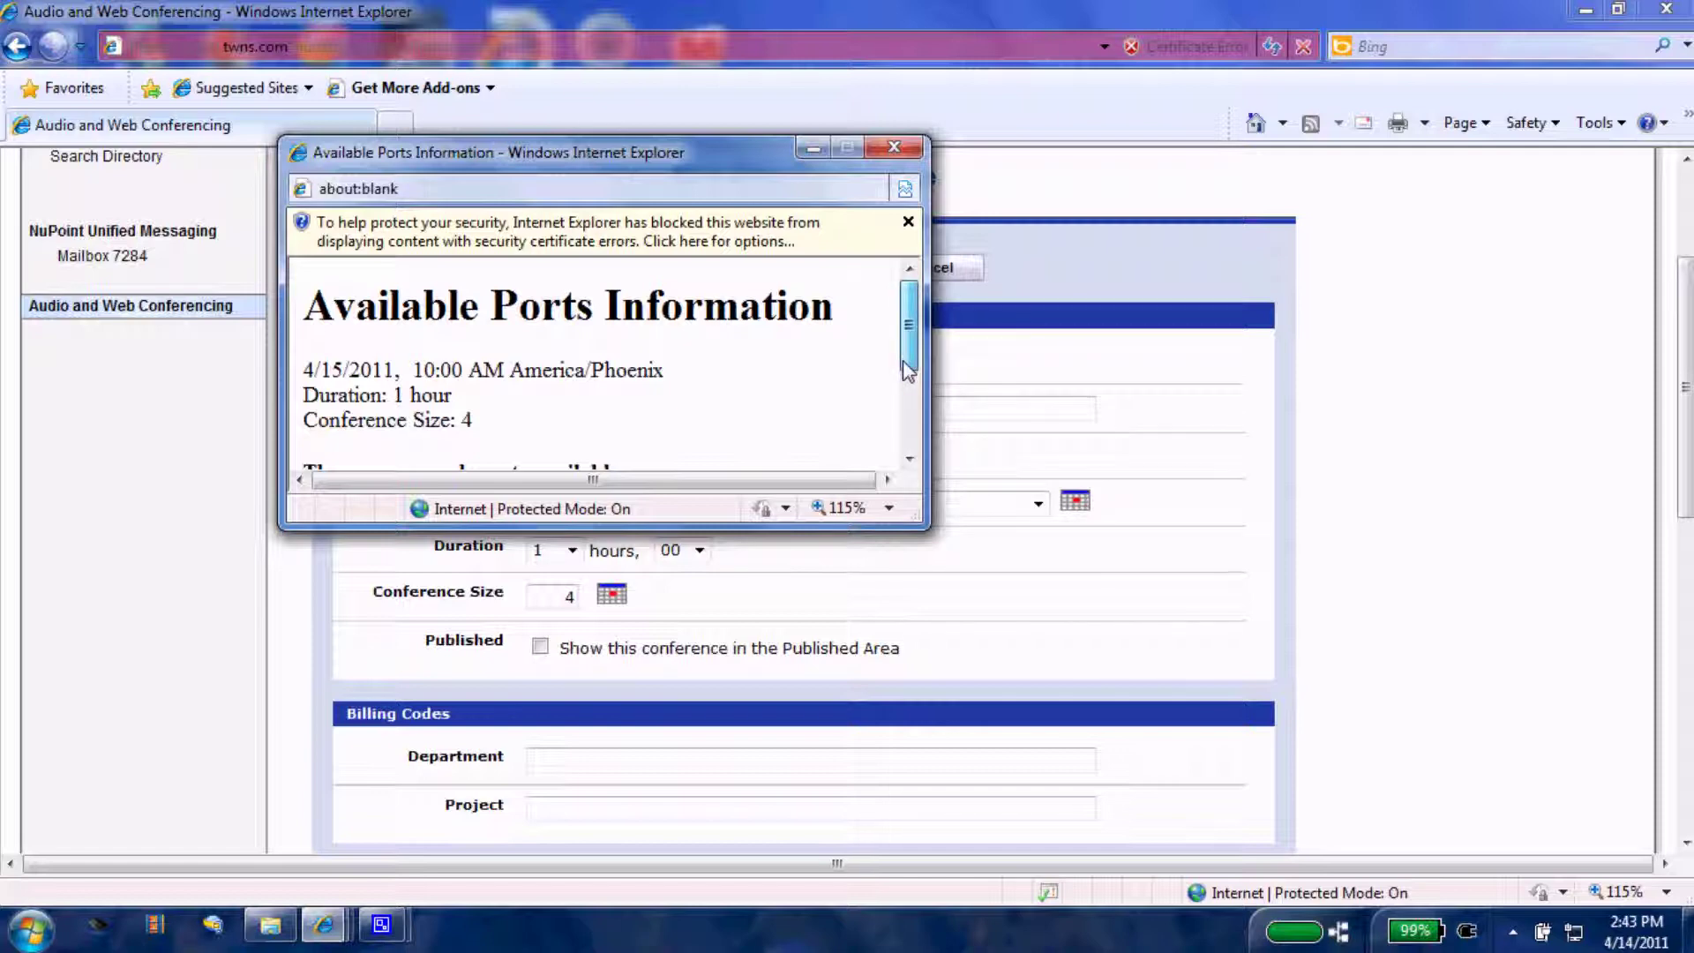
left_click_drag(908, 371, 911, 435)
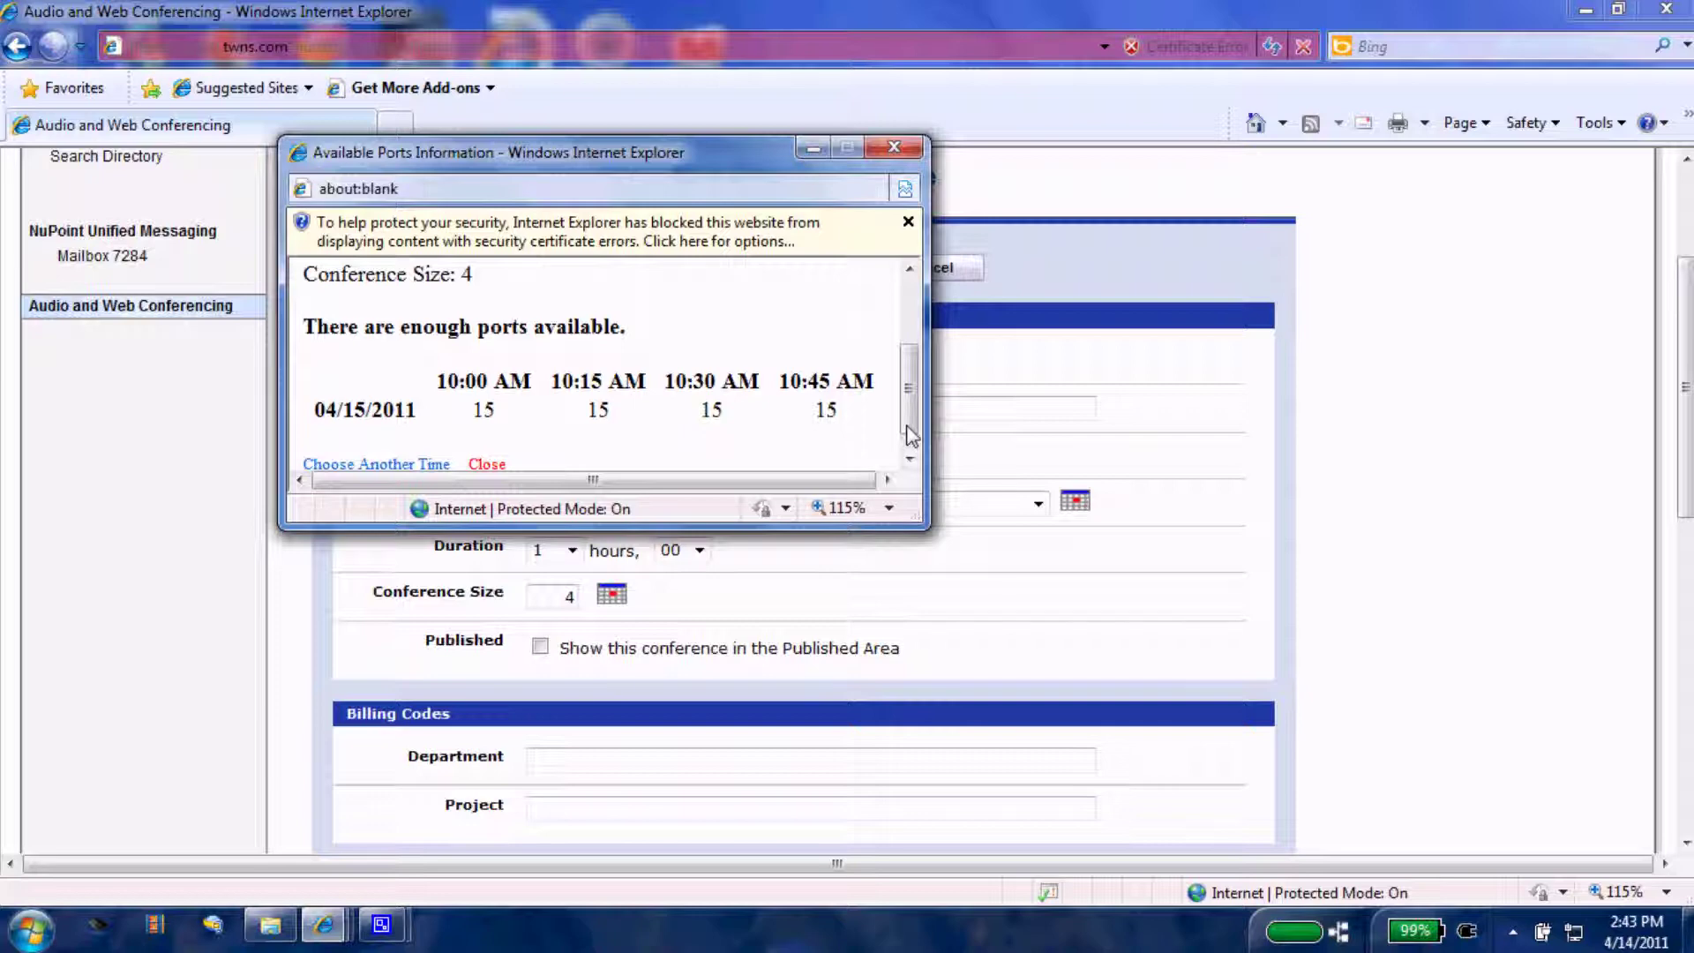
left_click(901, 143)
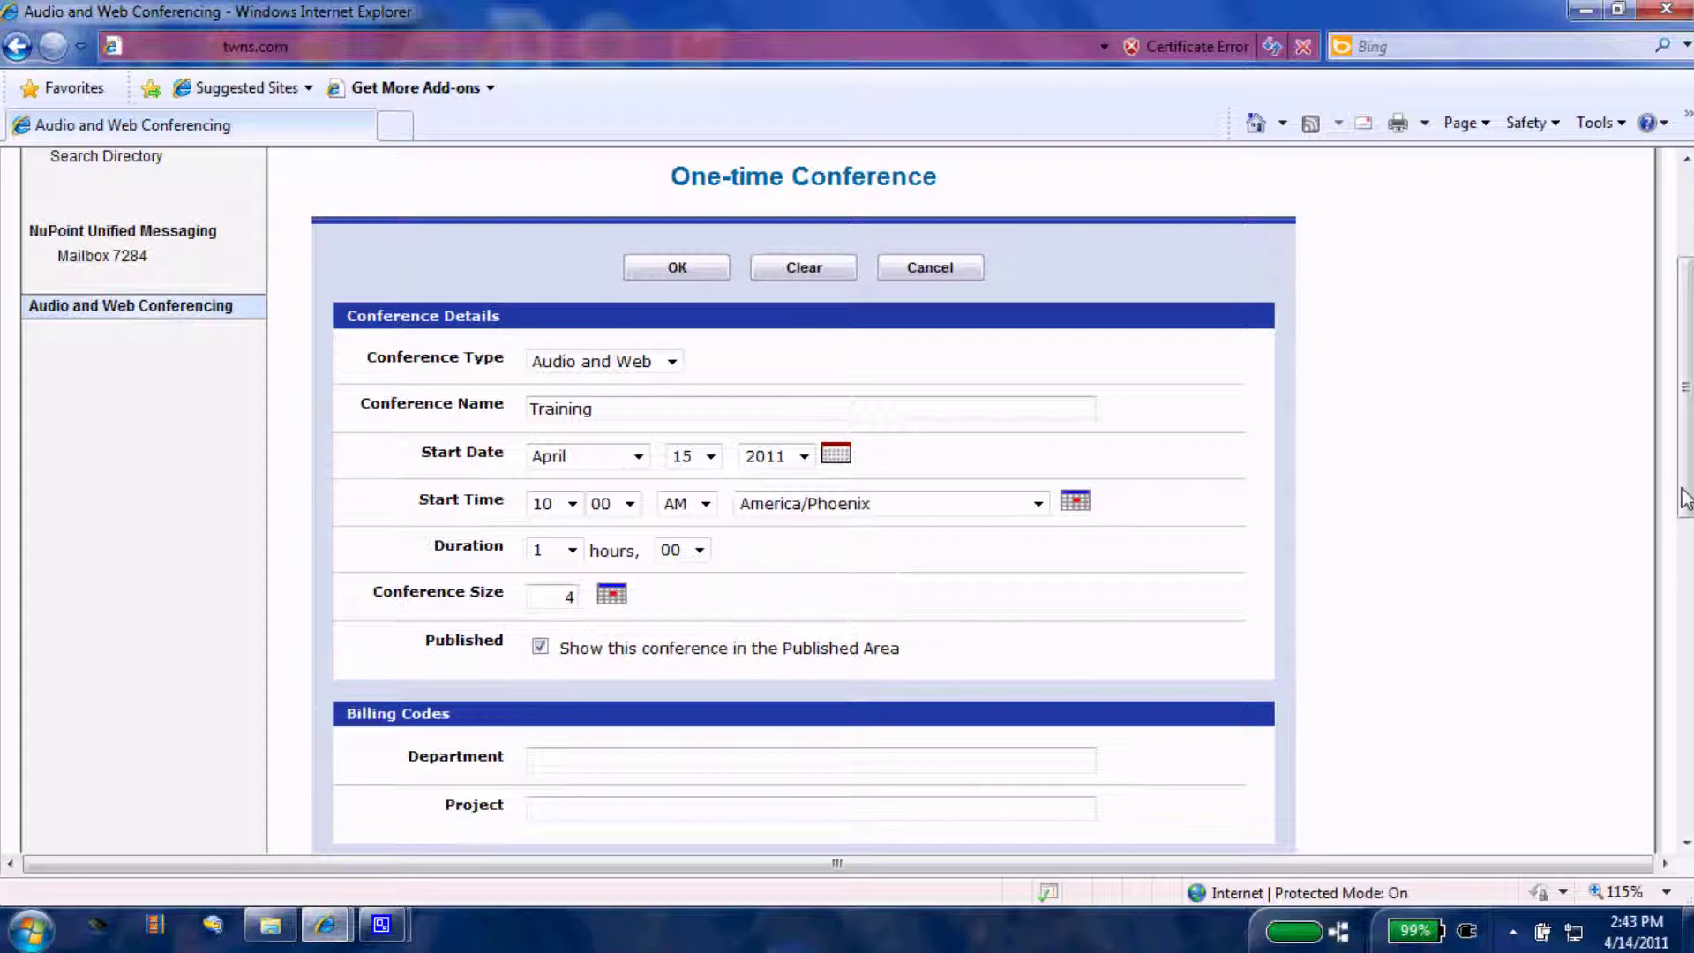
- Require the leader's presence for the conference to start, and enable roll call to record and announce participants' names
left_click_drag(1686, 499, 1688, 667)
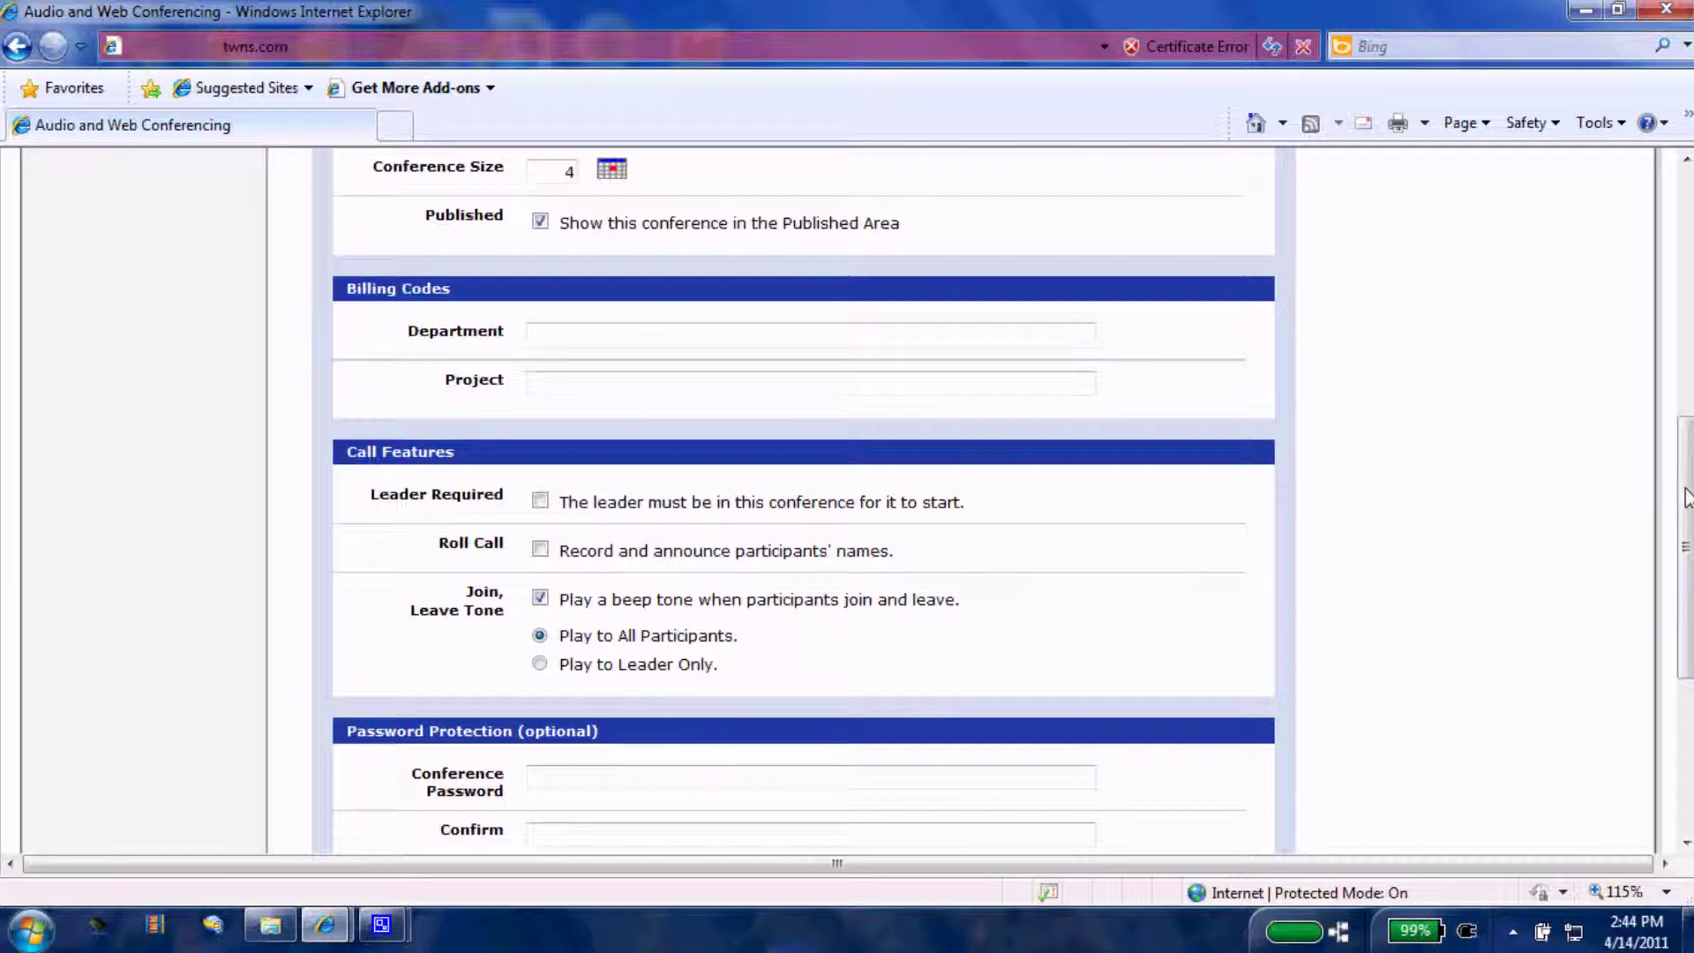
left_click_drag(1687, 496, 1687, 538)
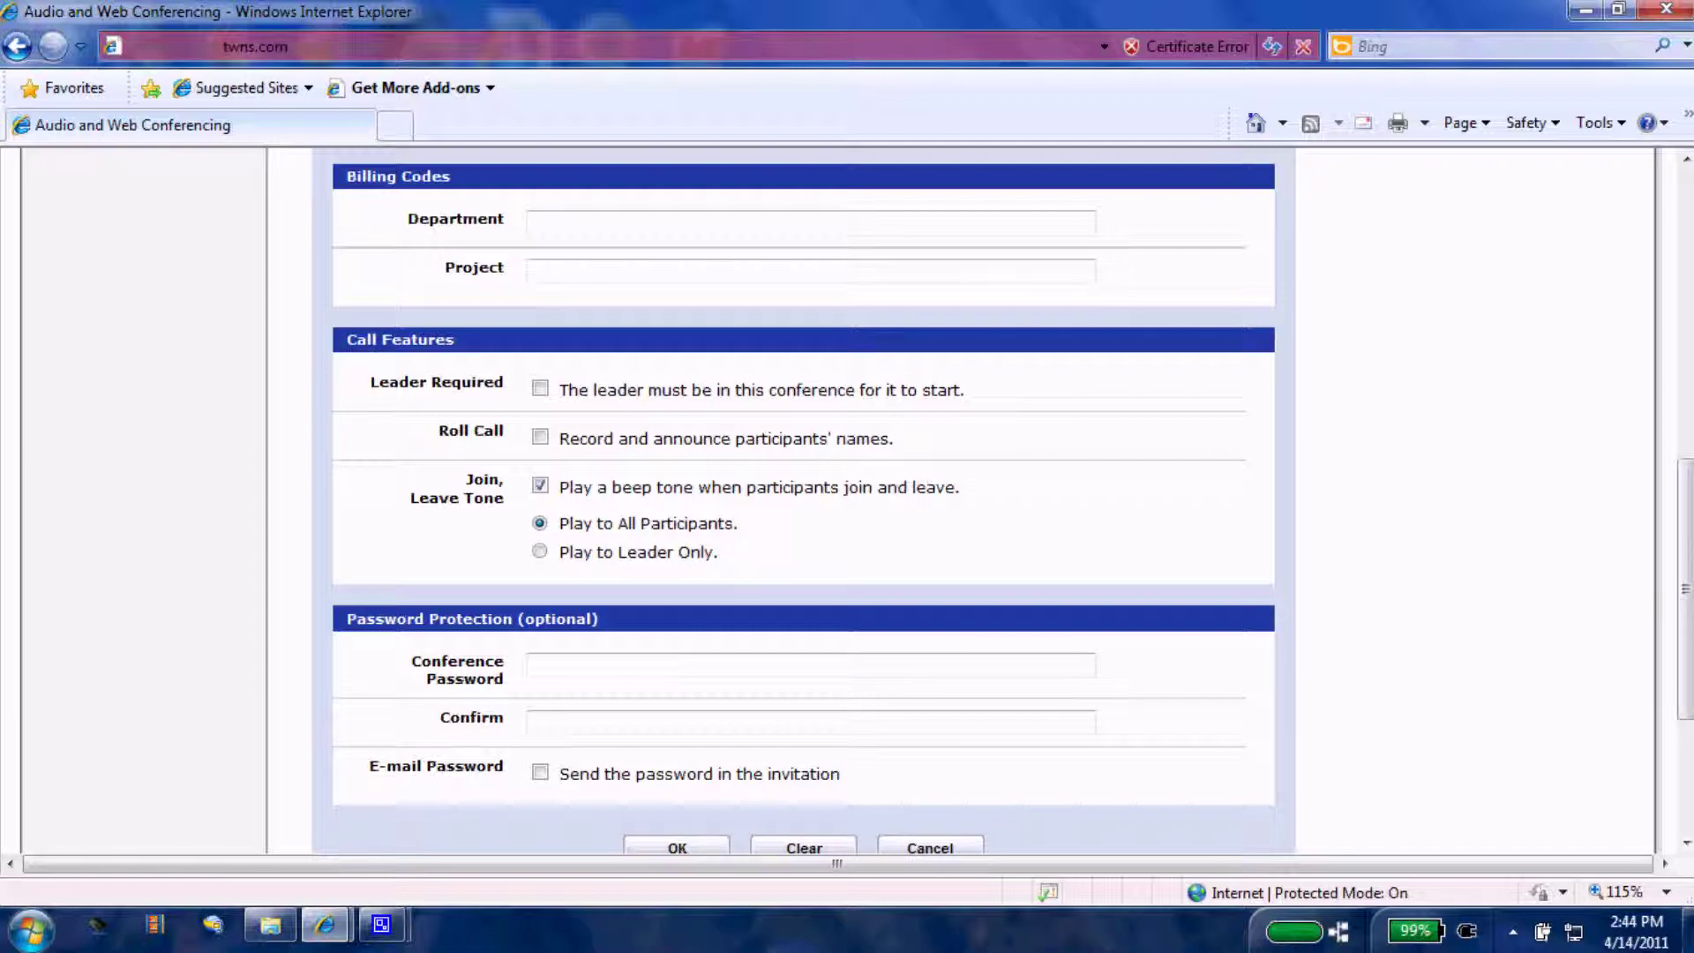
left_click(541, 395)
left_click(541, 437)
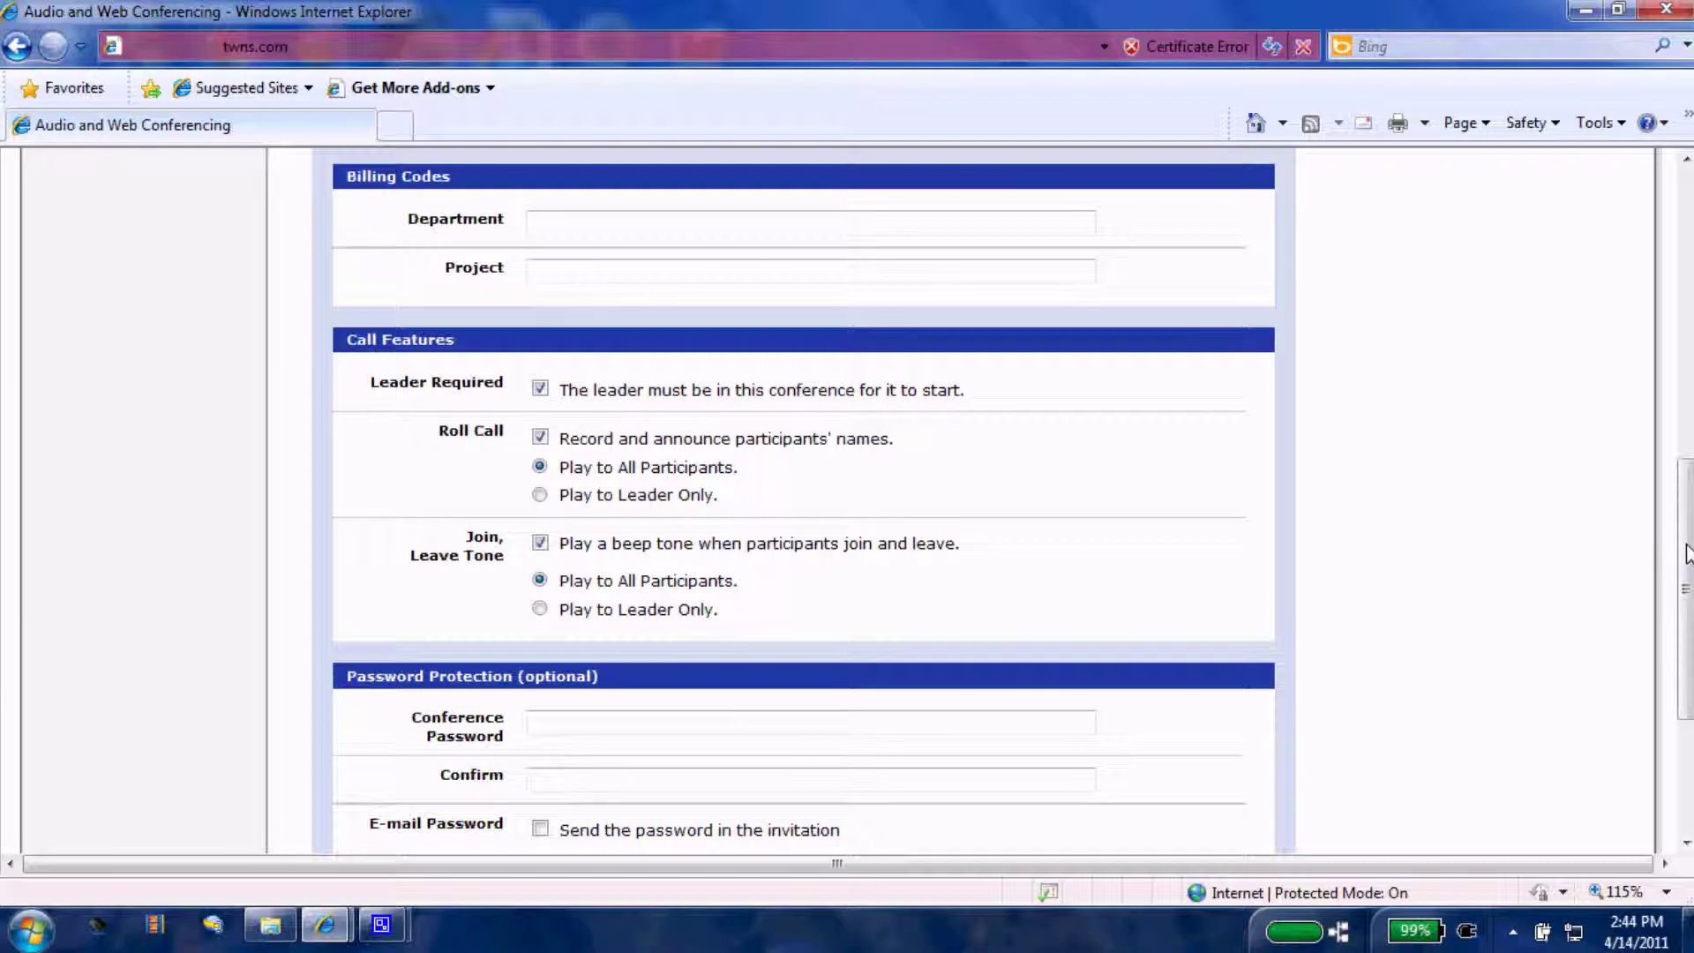
- Enter and confirm the conference password, include it in the e-mail invitation, and submit the conference
left_click_drag(1687, 554, 1687, 628)
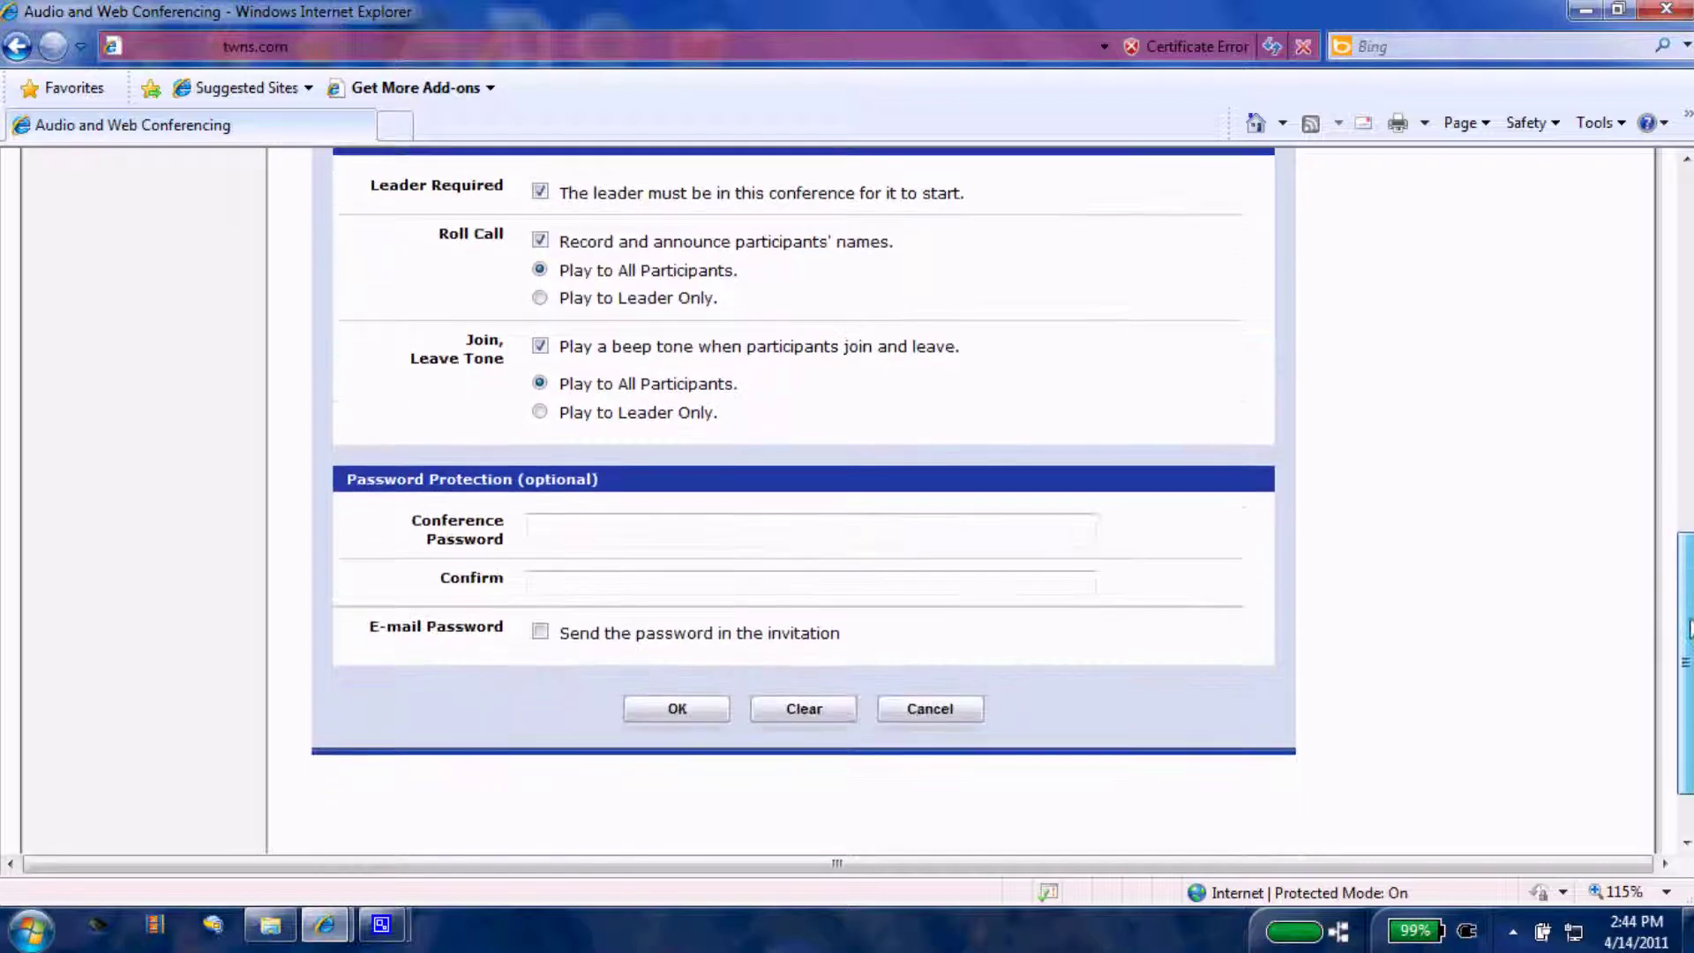
left_click(563, 527)
type("••••")
left_click(549, 582)
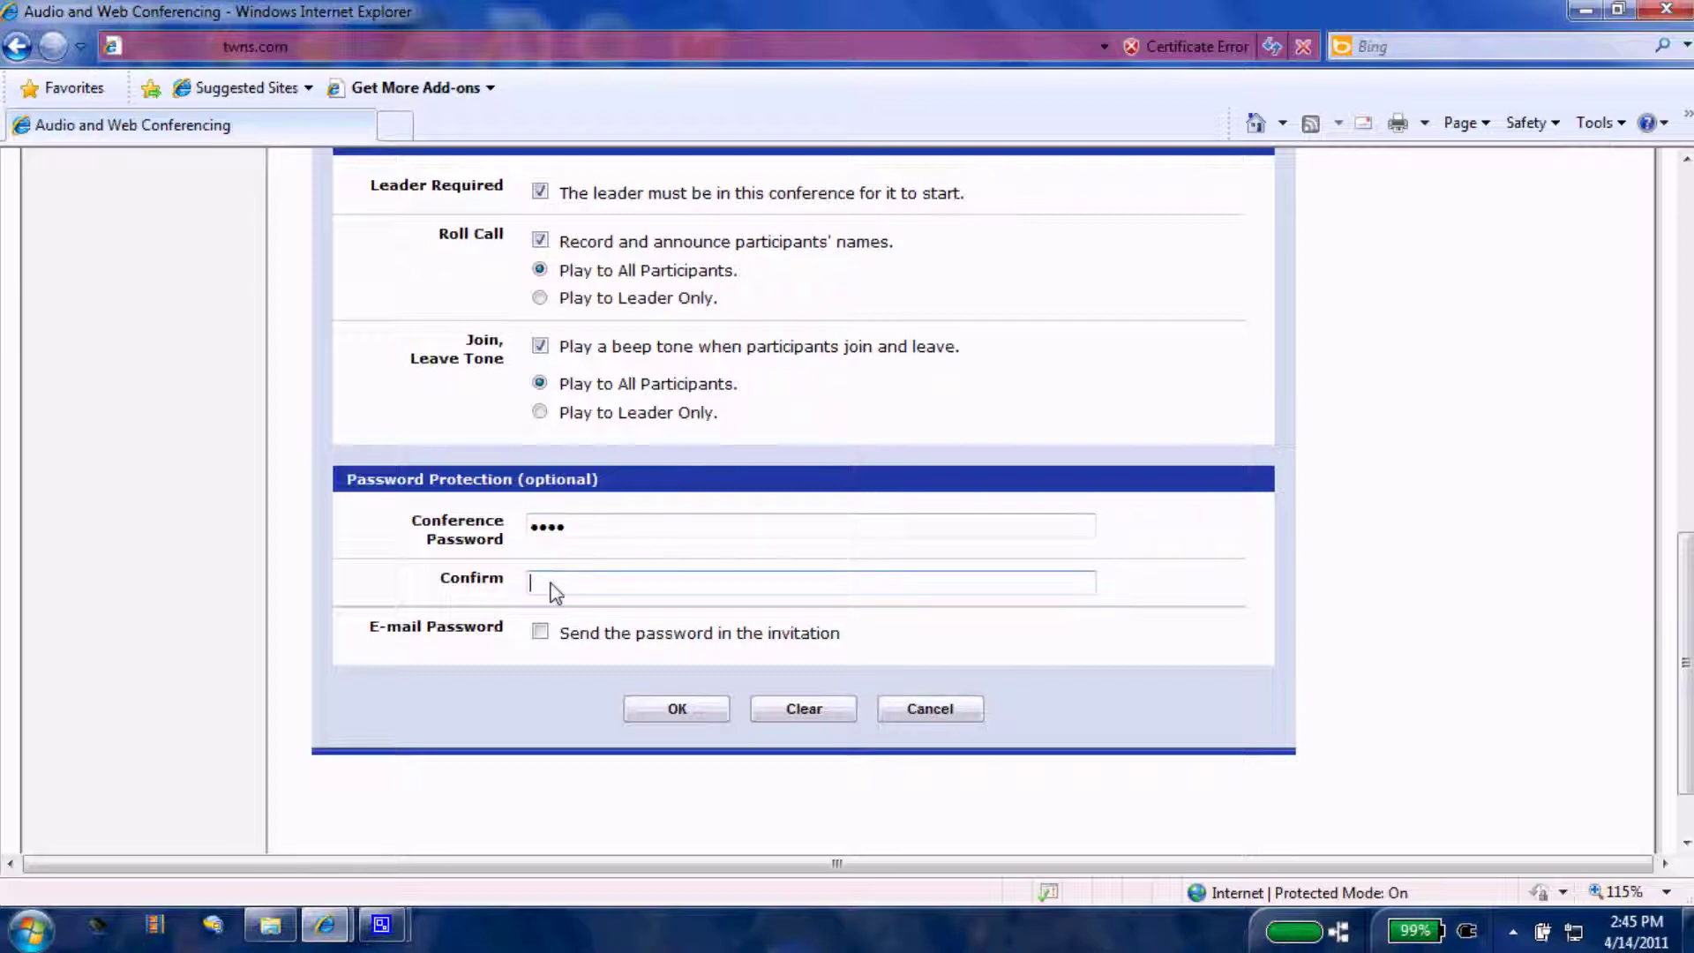
type("••••")
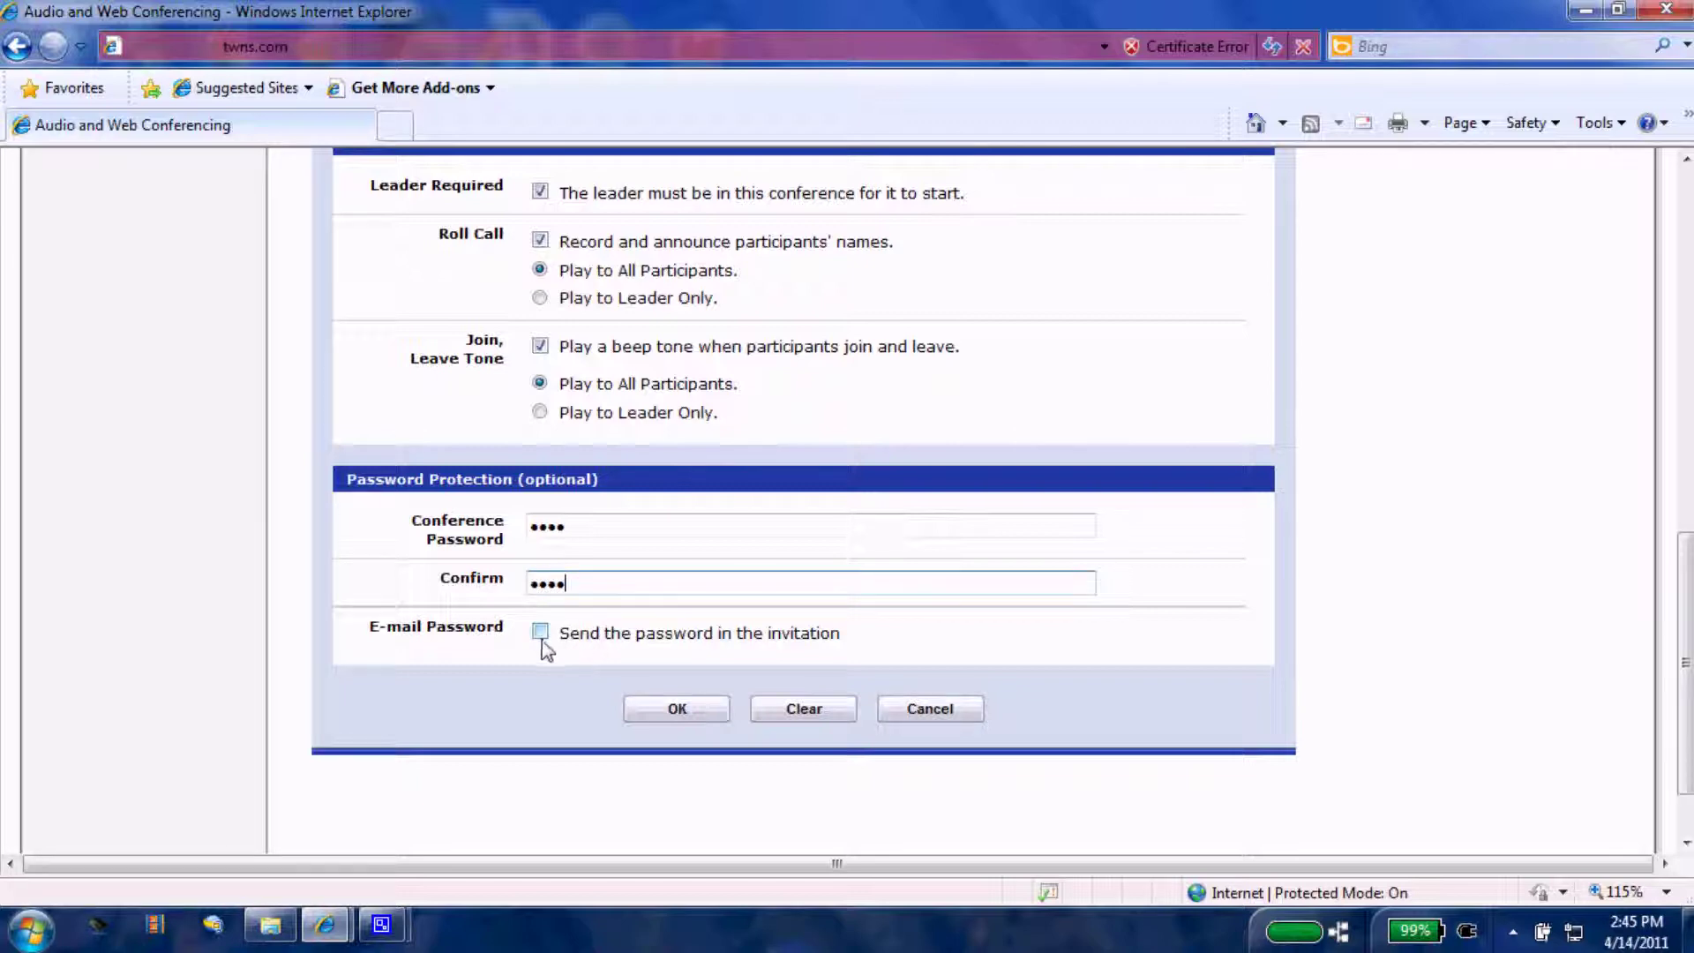
left_click(539, 635)
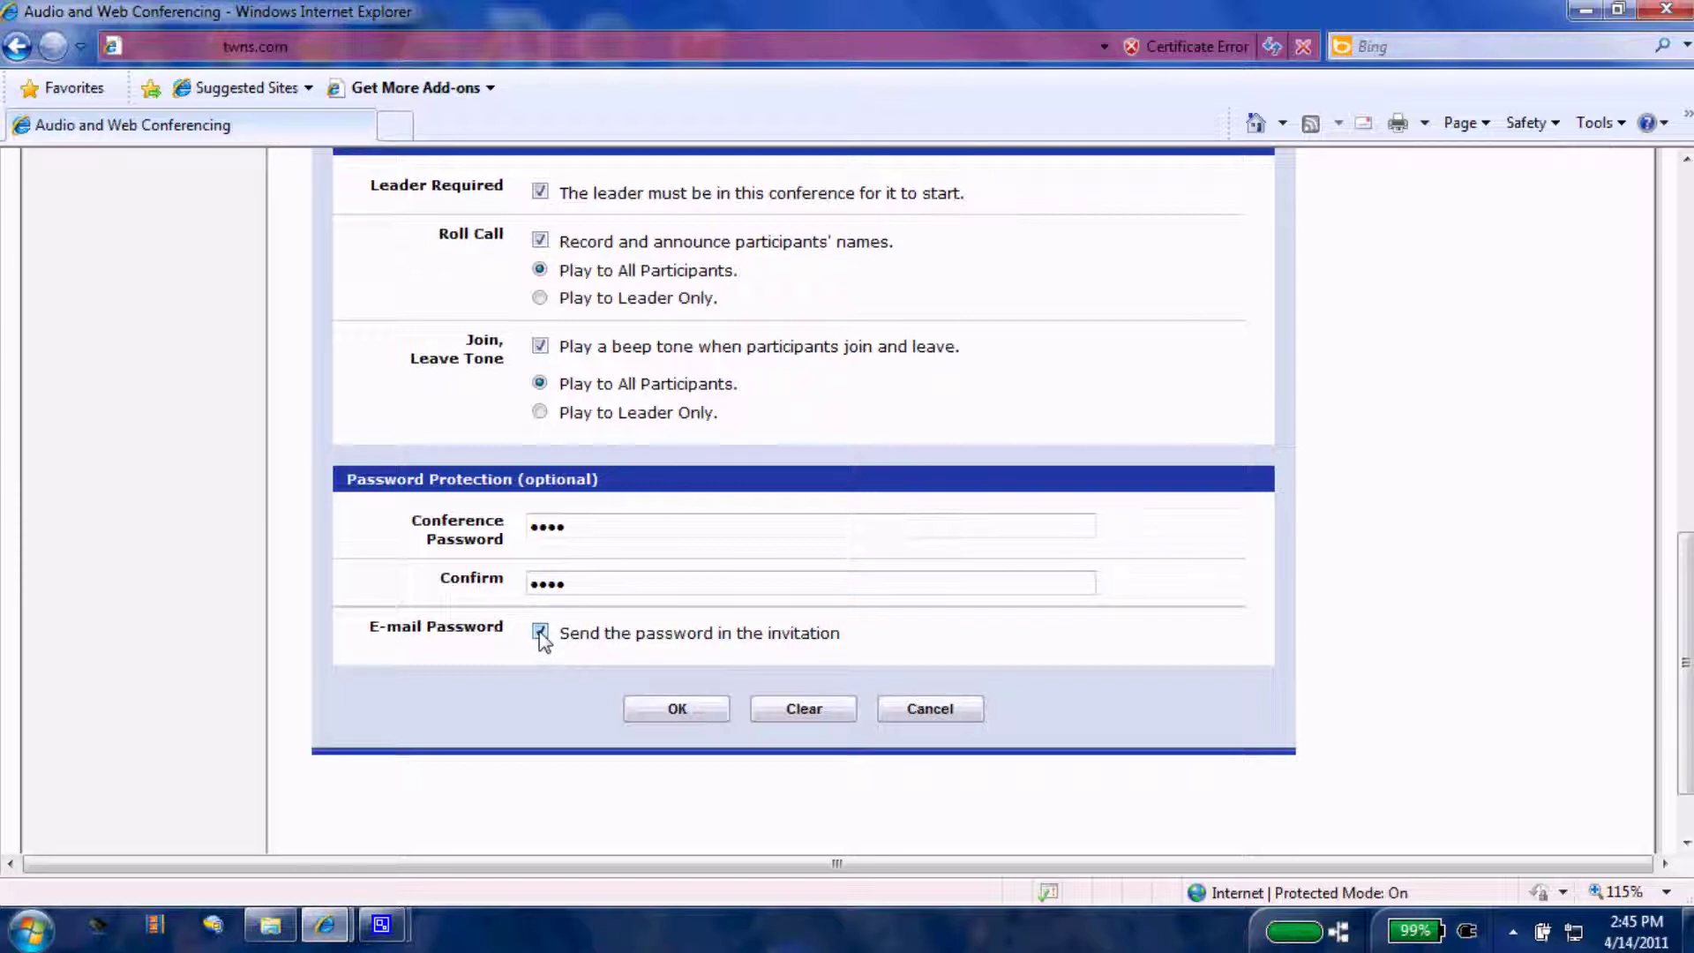
left_click(678, 709)
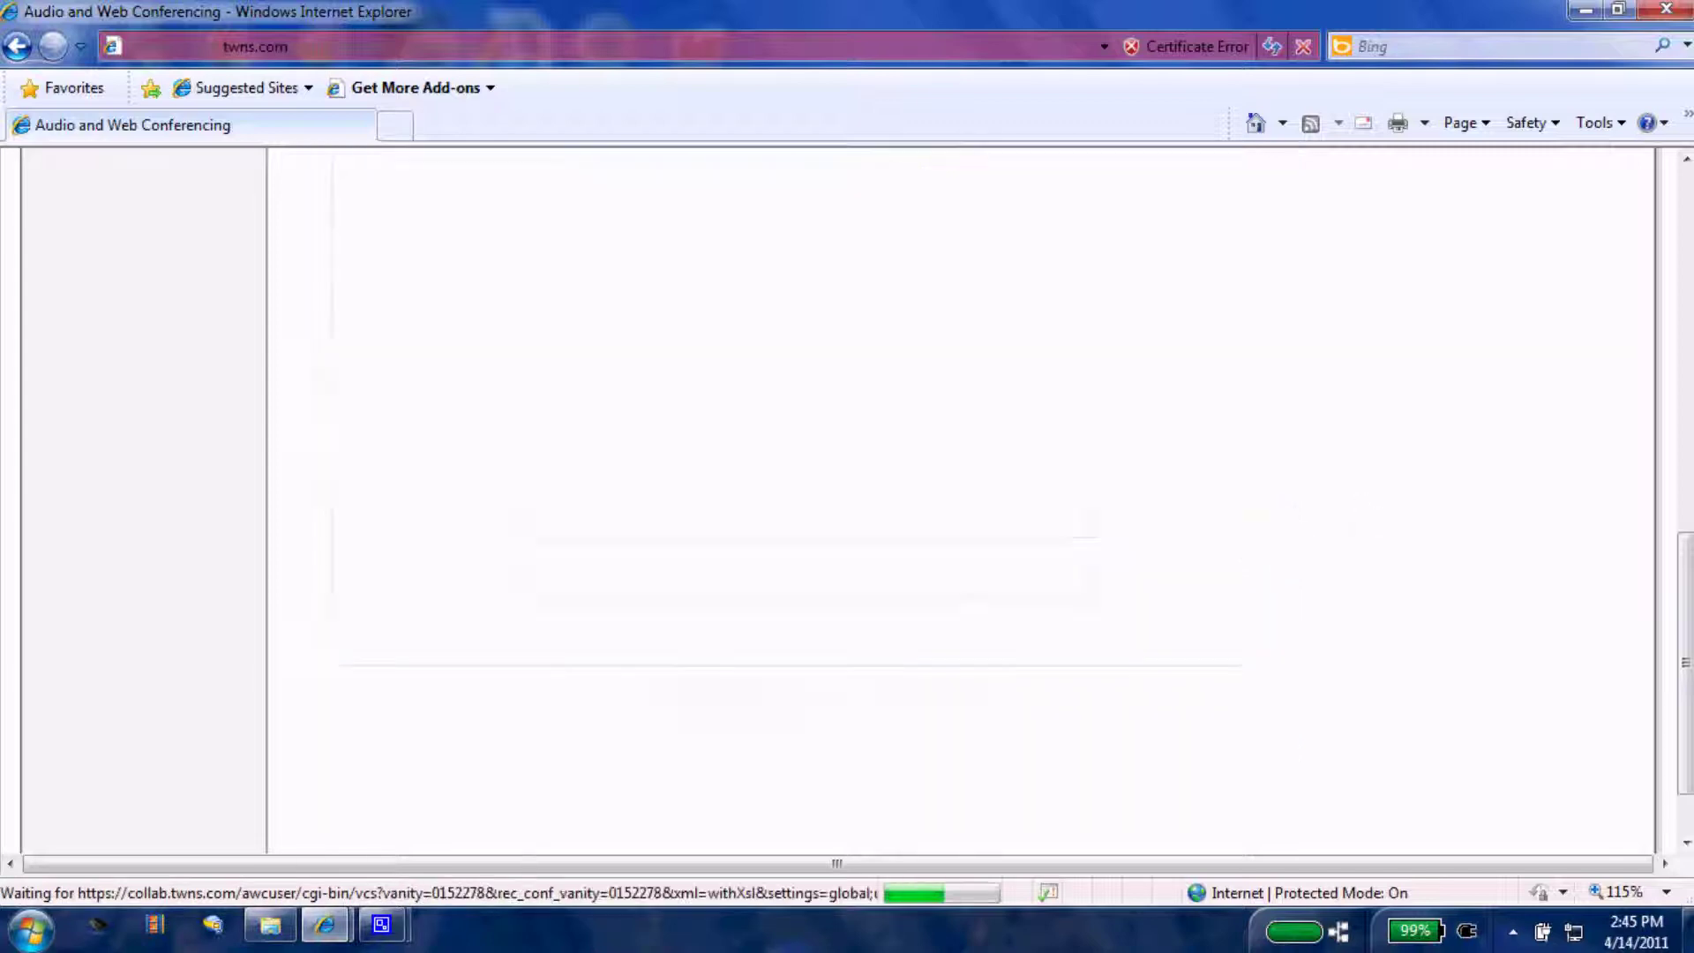
- Review the Training conference details and open the participants' e-mail invitation in Outlook, allowing outlook.exe to run
scroll(1682, 594, "up", 5)
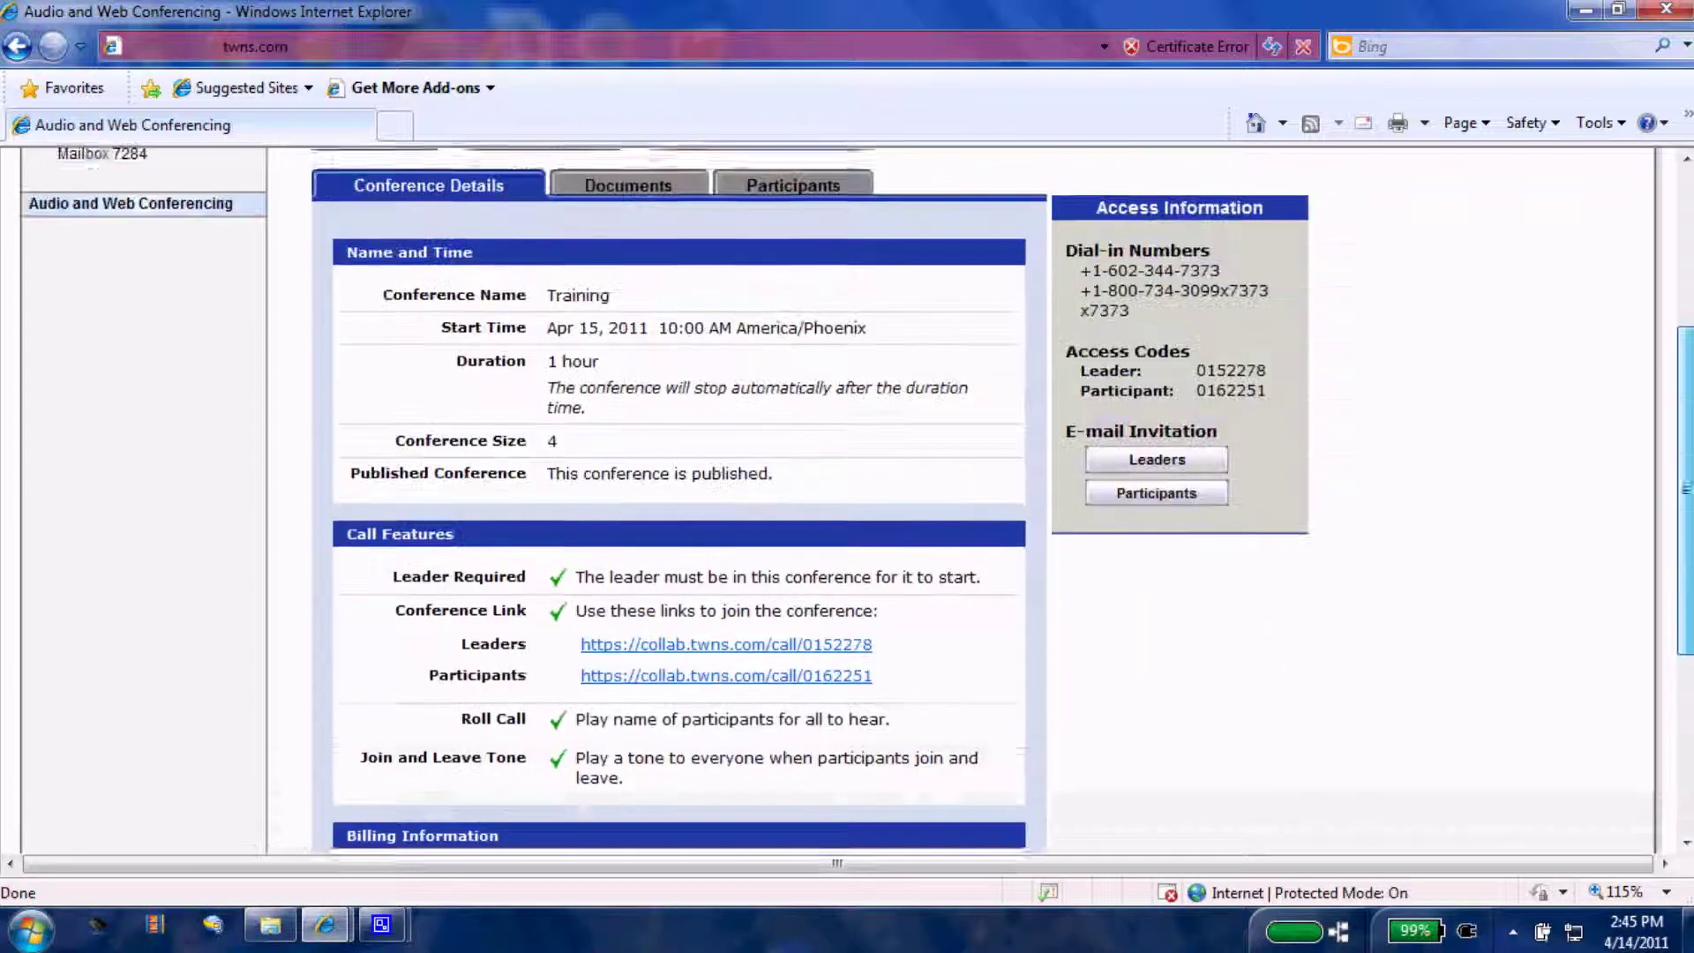
scroll(838, 499, "down", 3)
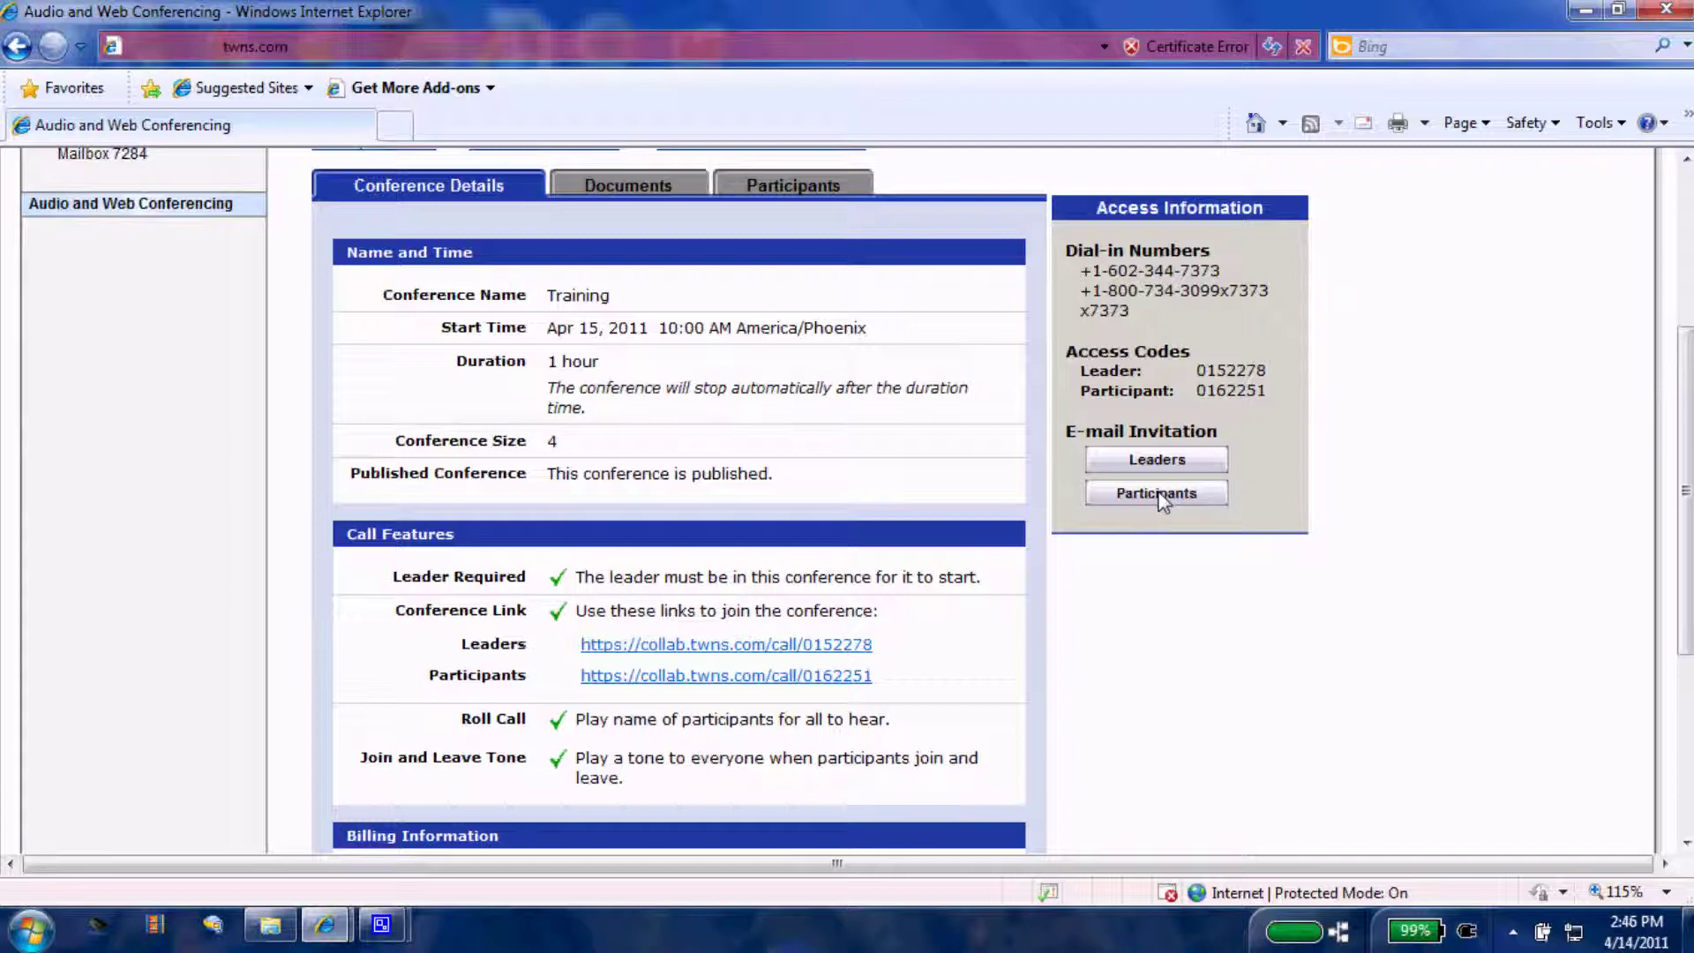
left_click(1160, 495)
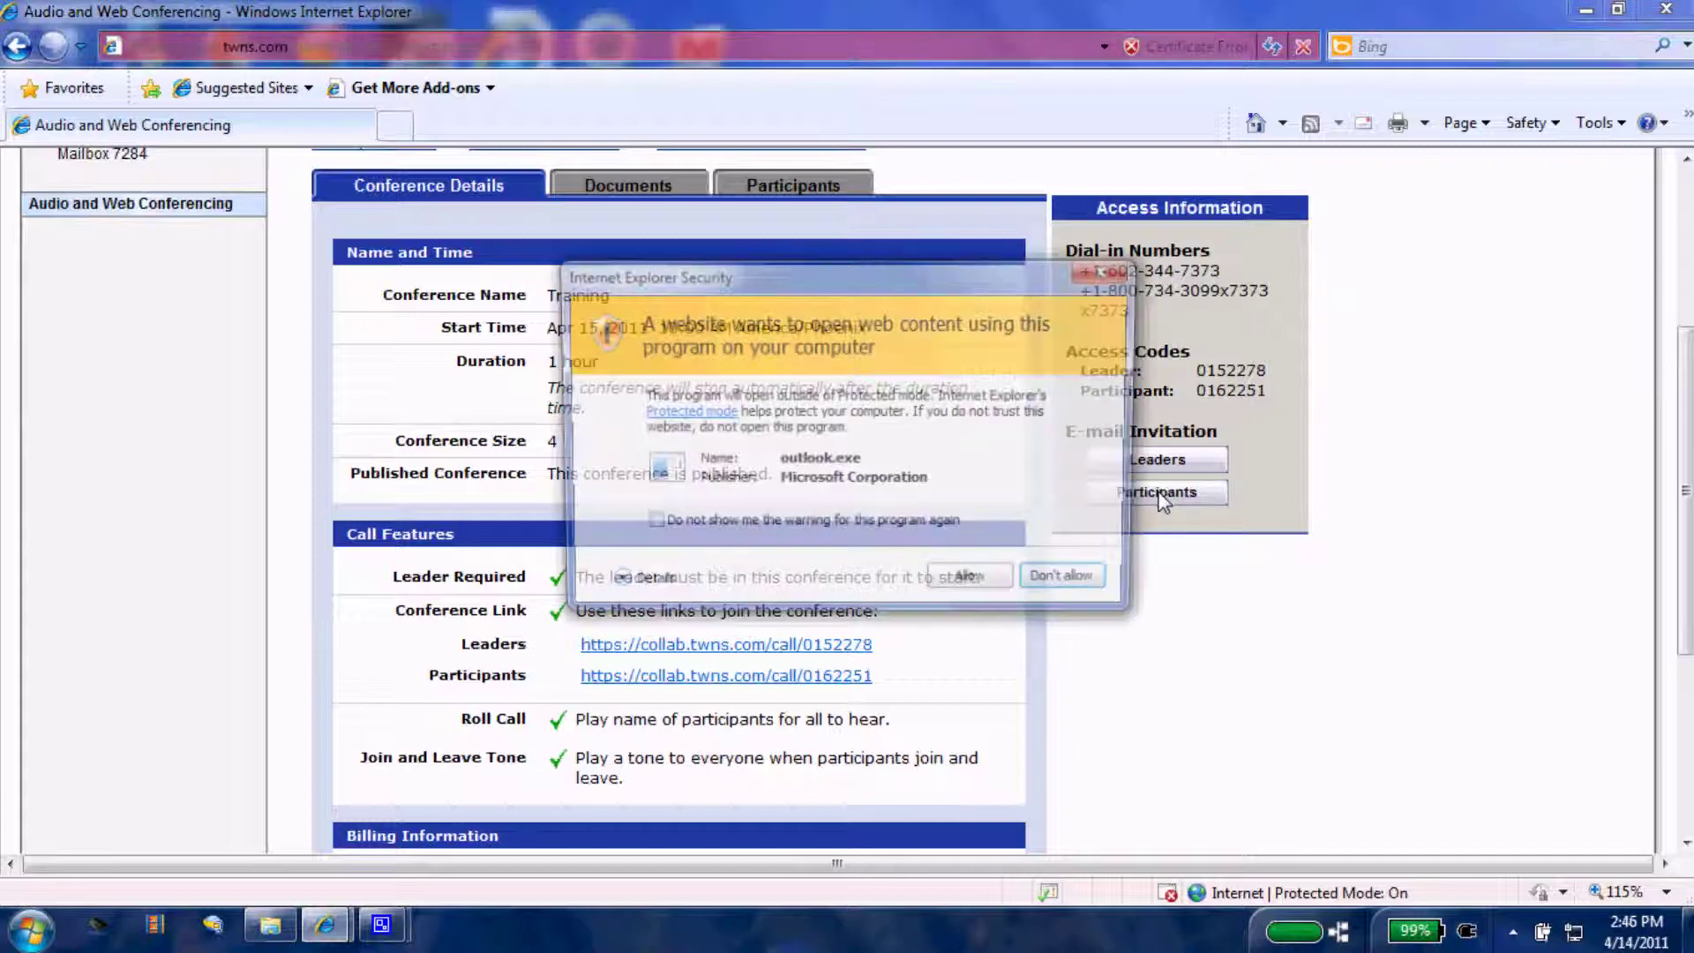
left_click(971, 587)
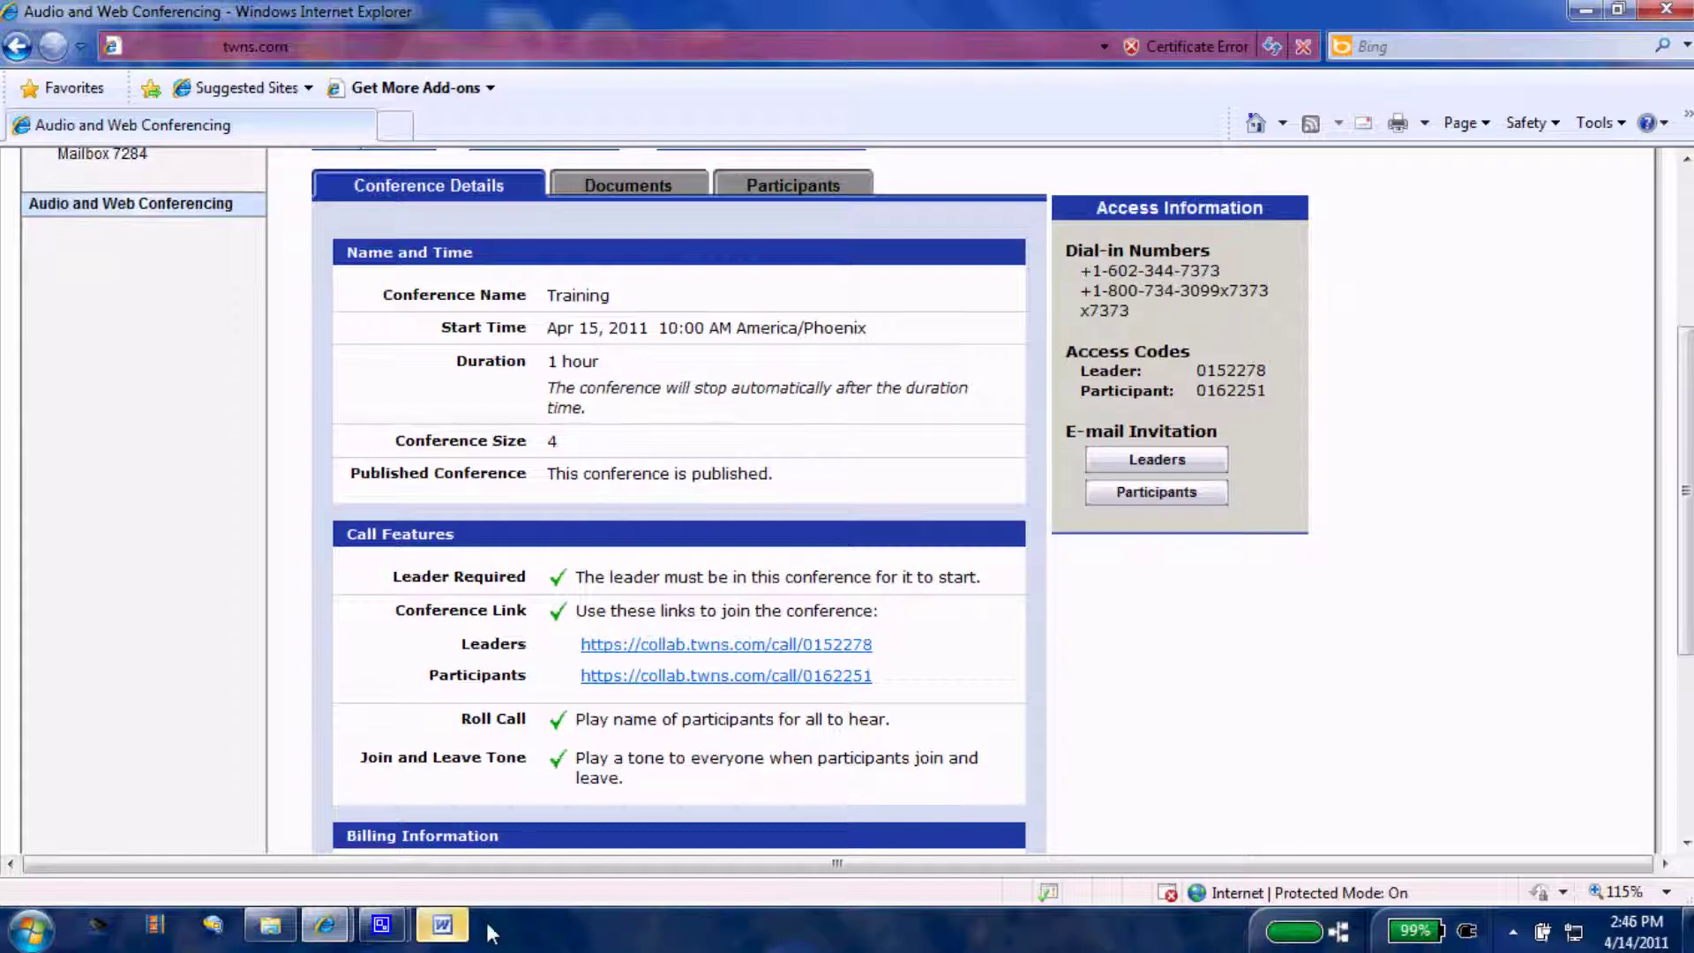
left_click(446, 927)
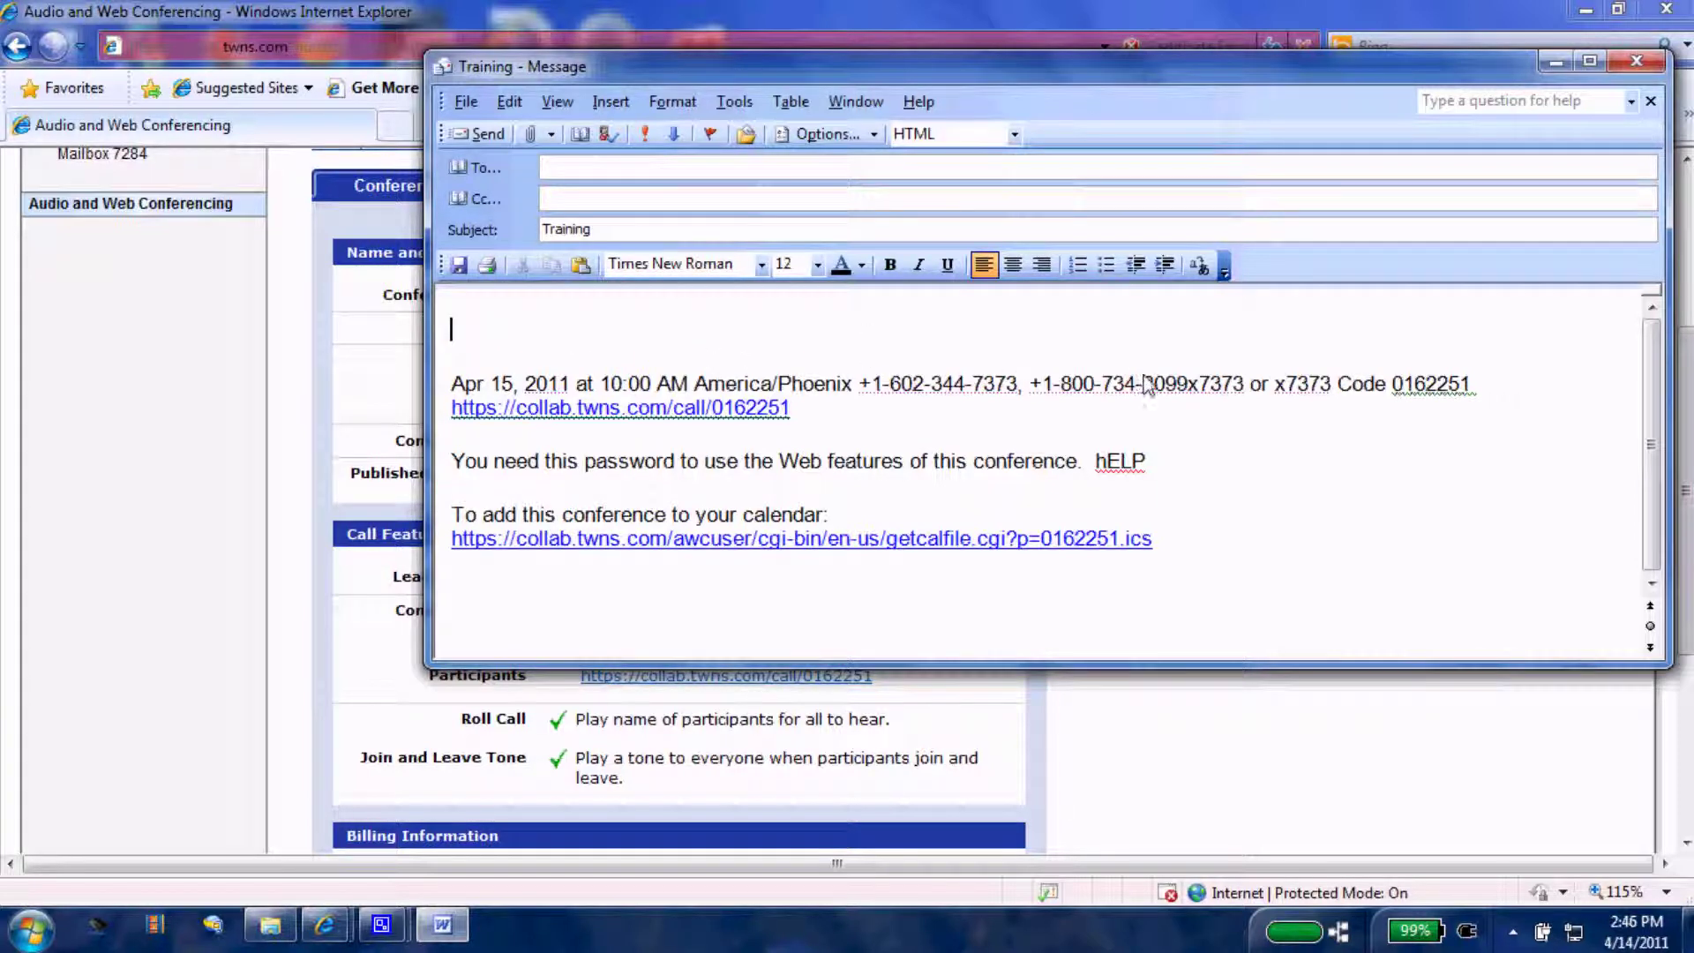
- Add spacing before the toll-free number's extension and before the access code in the invitation, and close the message without saving
left_click(1201, 385)
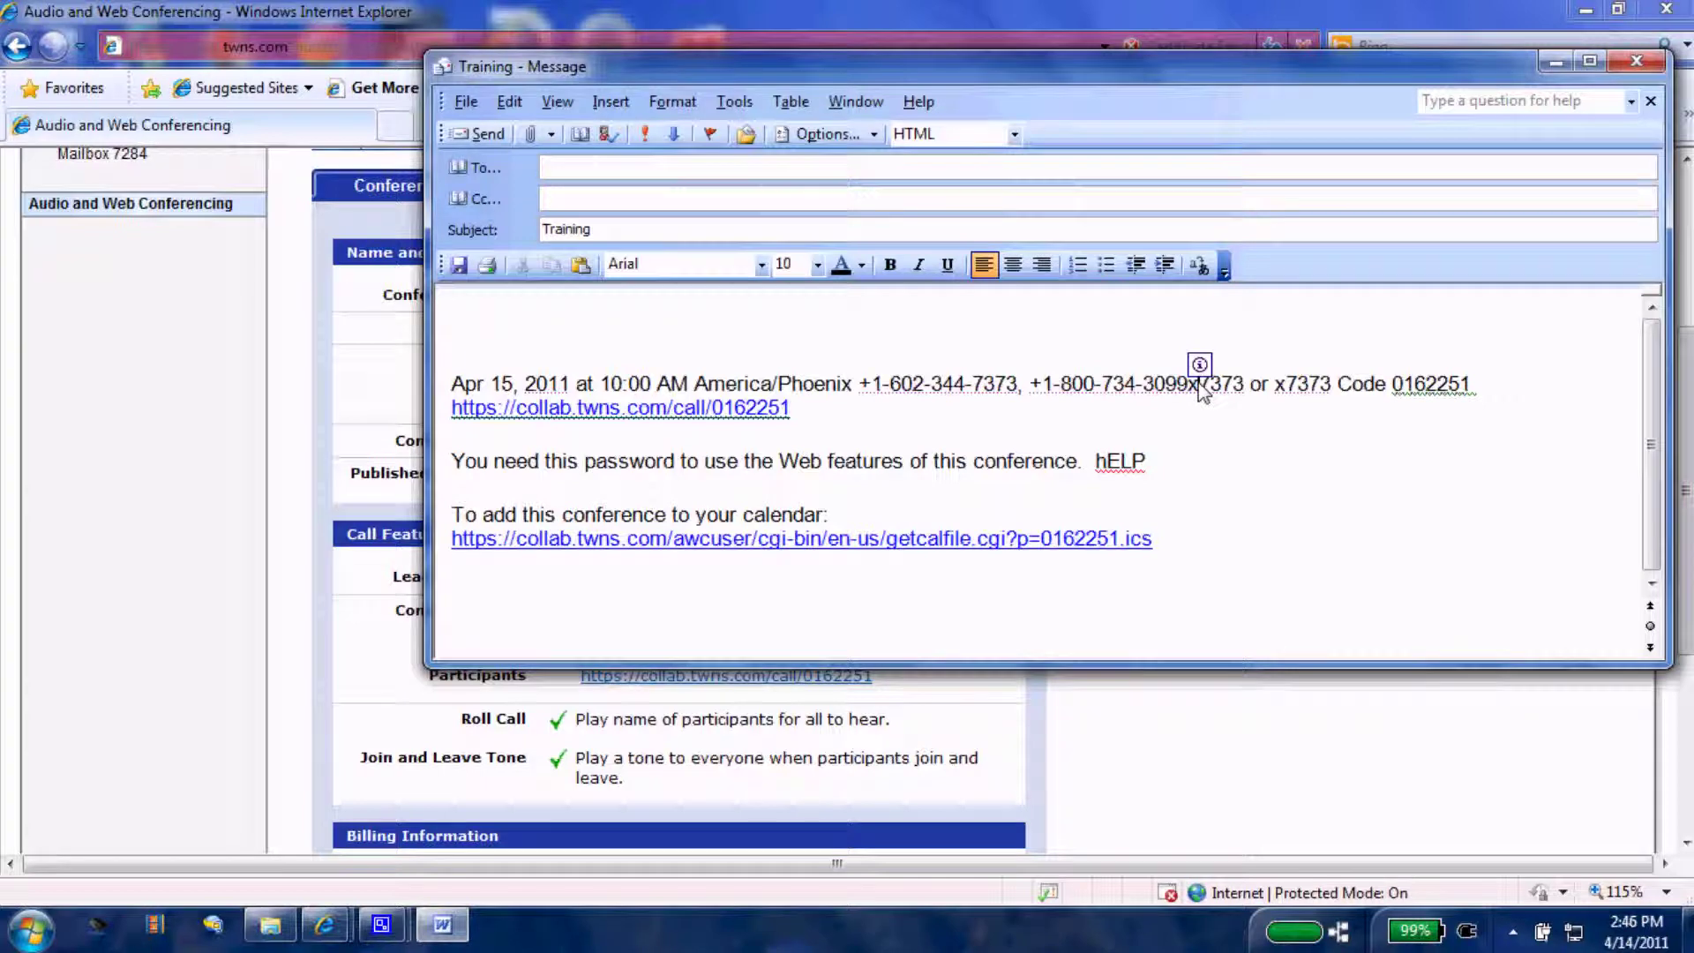
left_click(1363, 388)
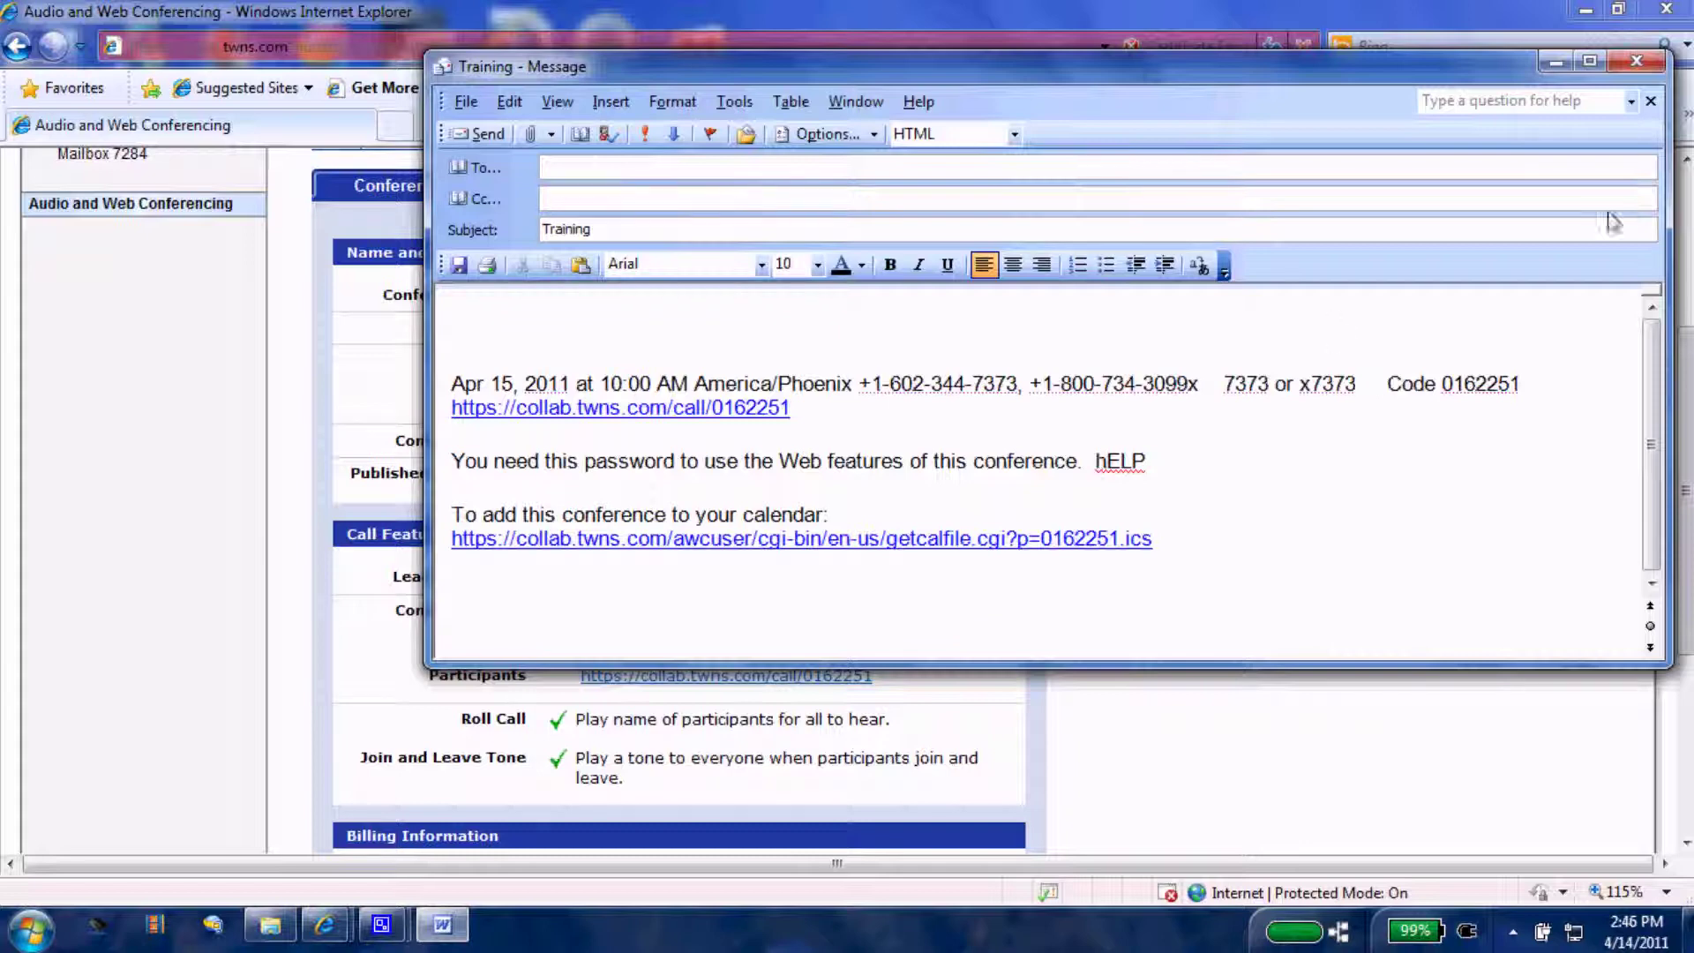
left_click(1638, 64)
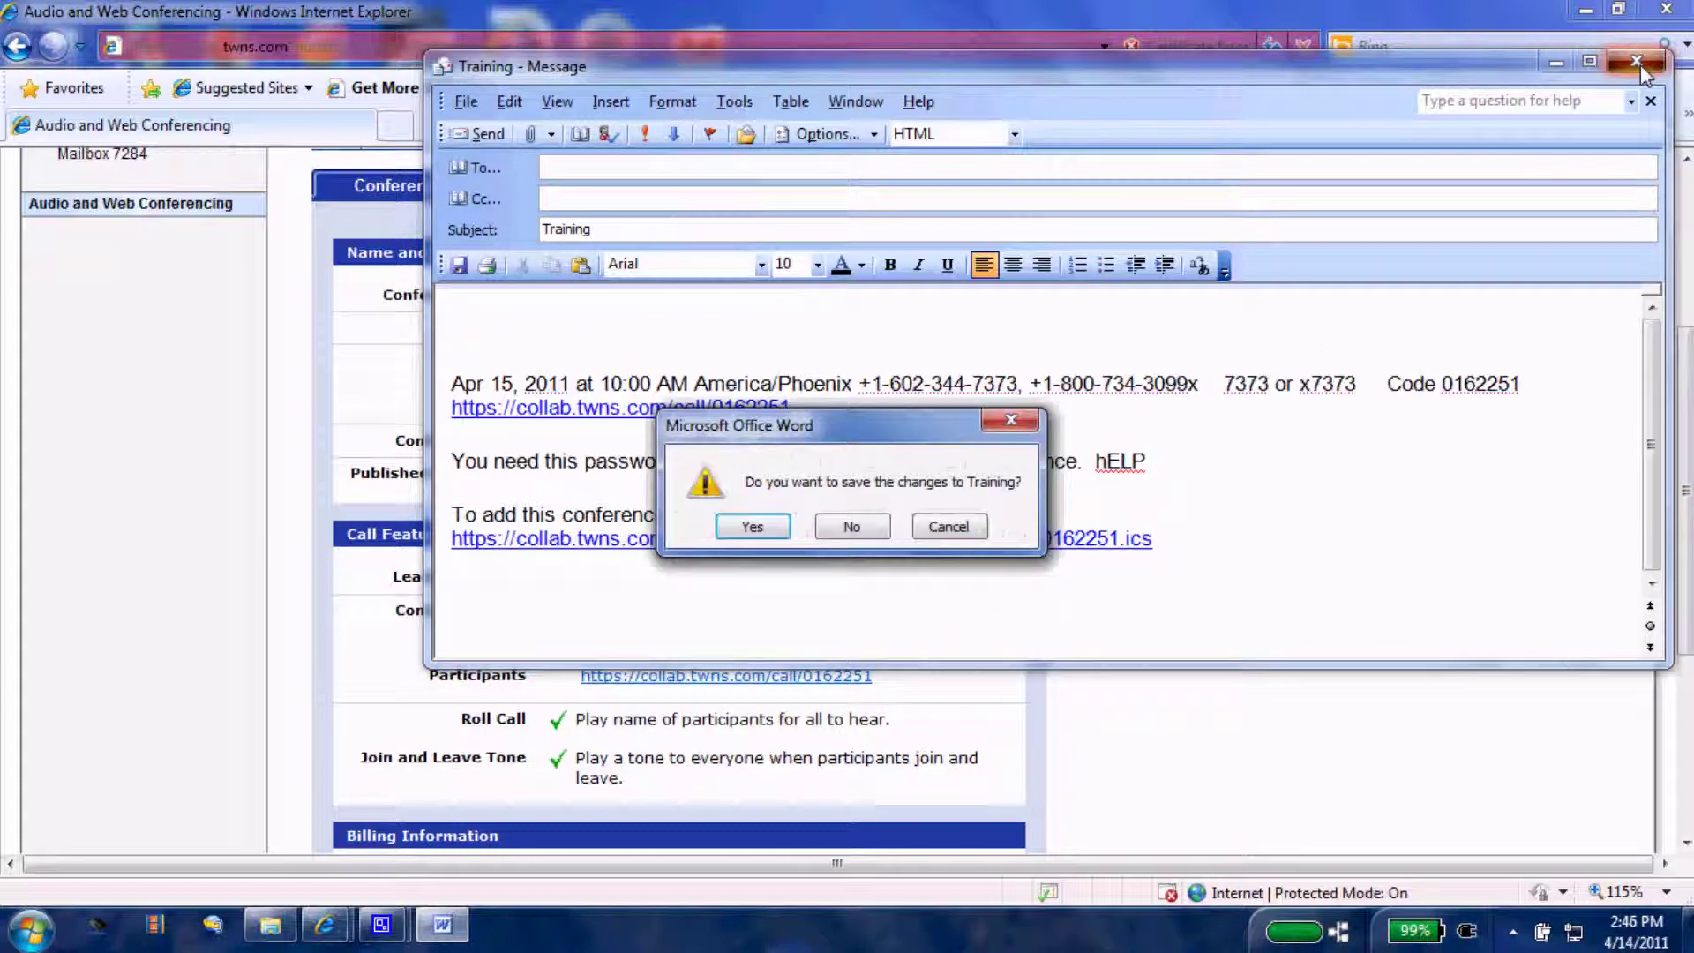
left_click(843, 529)
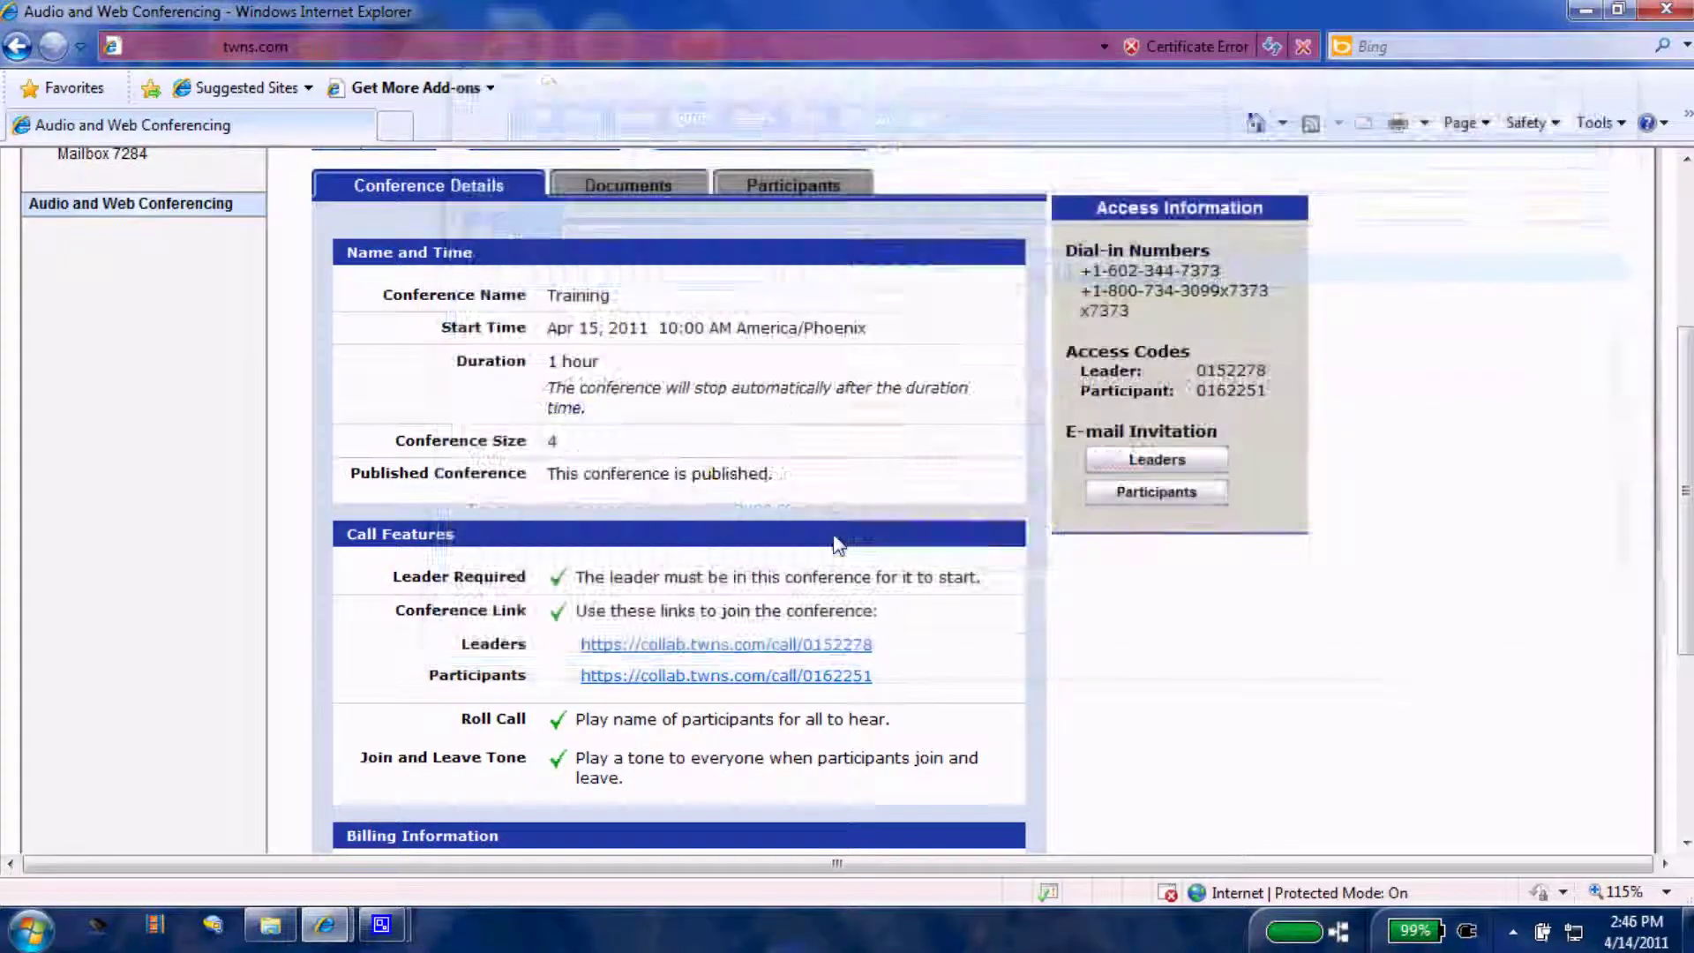